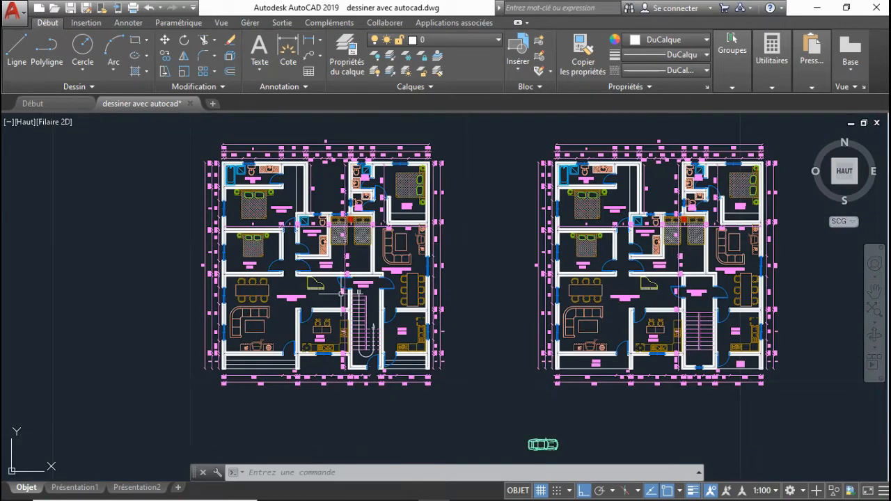
pyautogui.scroll(3, 326, 263)
pyautogui.scroll(-3, 320, 258)
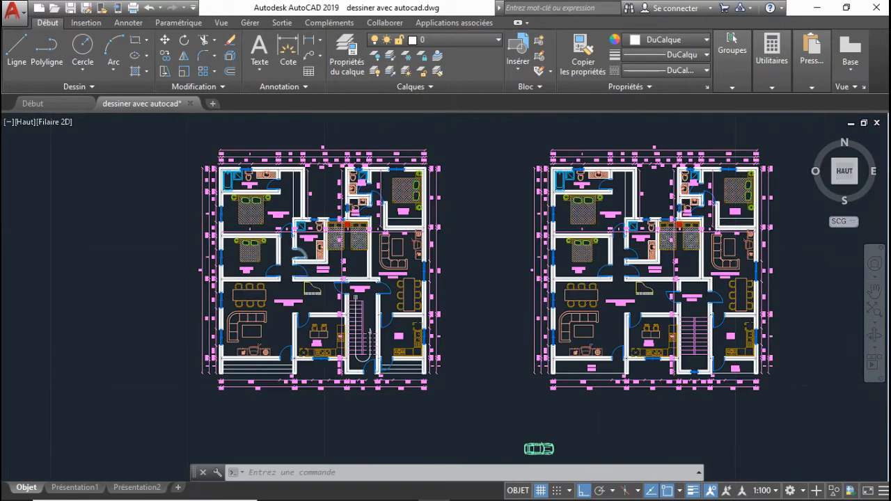
pyautogui.scroll(2, 308, 239)
pyautogui.scroll(-2, 343, 255)
pyautogui.scroll(2, 333, 195)
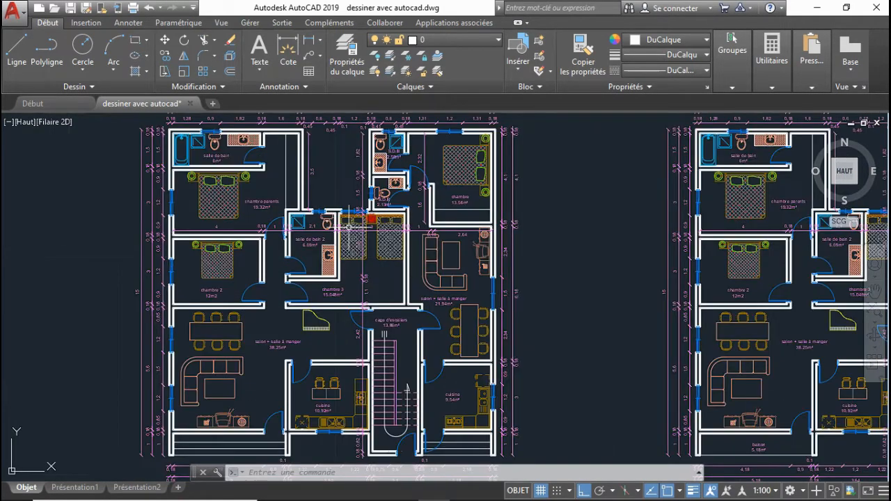
pyautogui.scroll(-2, 333, 195)
# Set up a plot of the drawing with the DWG To PDF.pc3 plotter and ISO A4 (210.00 x 297.00 mm) paper
pyautogui.click(132, 8)
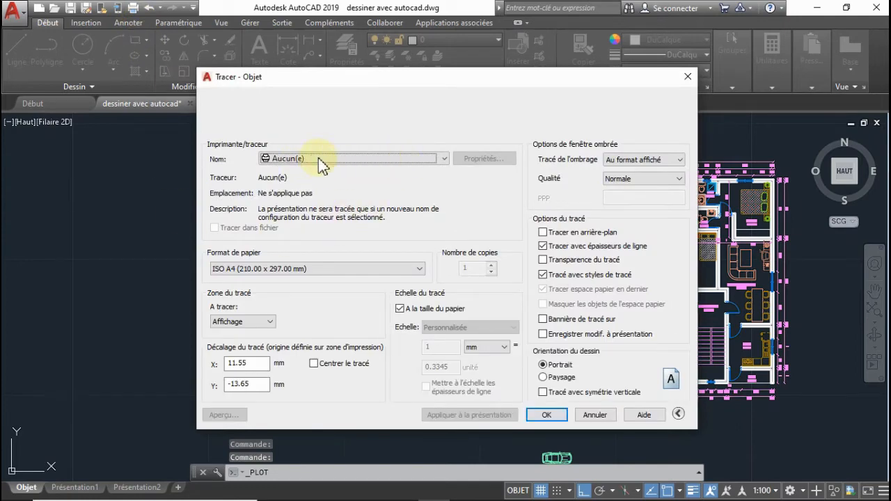
pyautogui.click(423, 158)
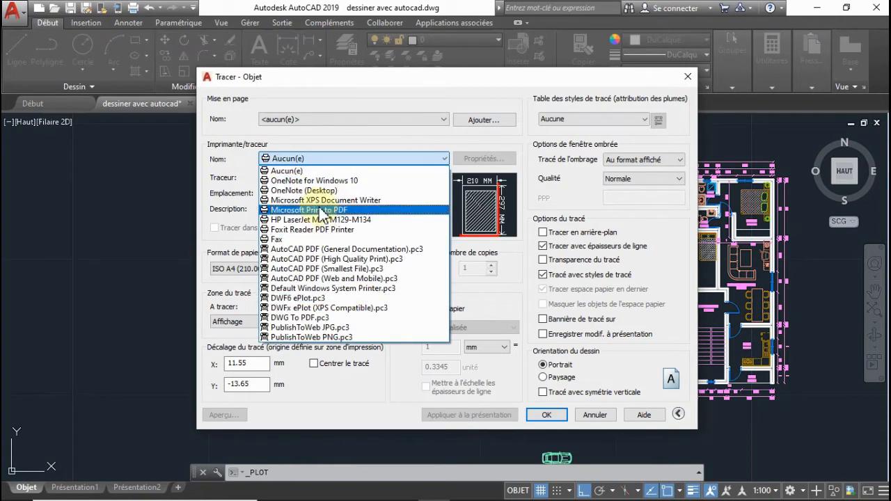
pyautogui.click(297, 318)
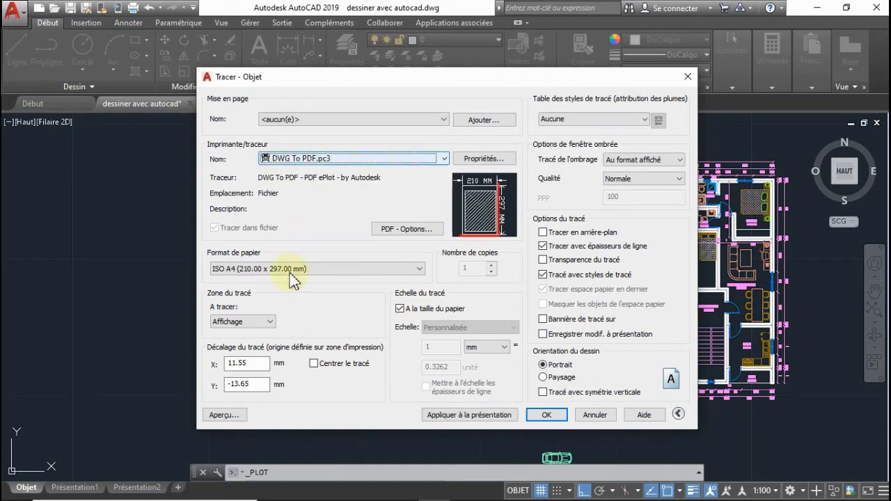
pyautogui.click(224, 277)
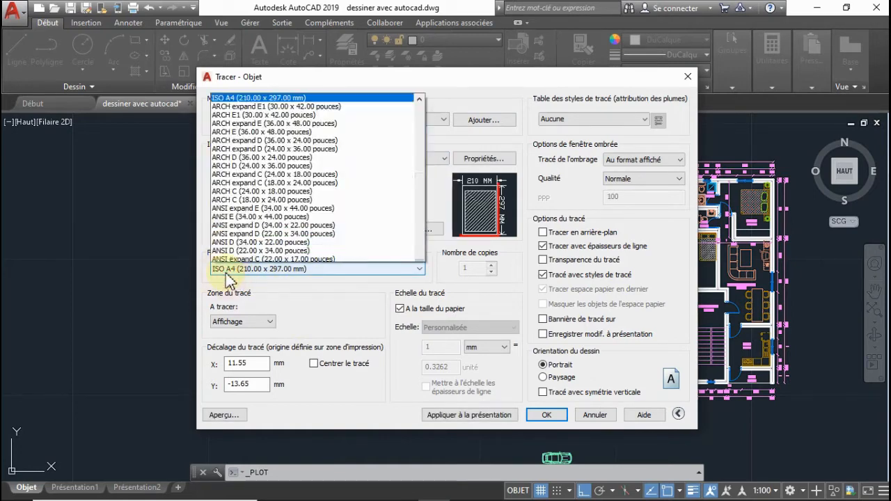
pyautogui.scroll(2, 268, 123)
pyautogui.scroll(4, 268, 124)
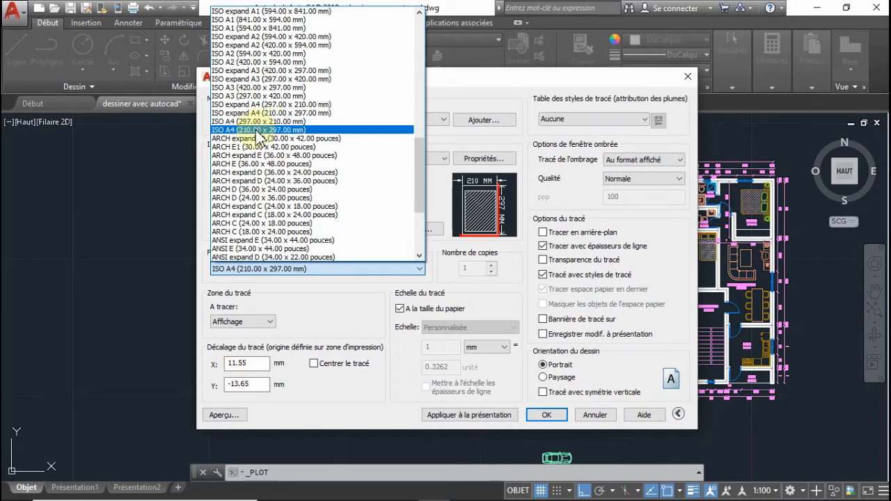
pyautogui.click(259, 131)
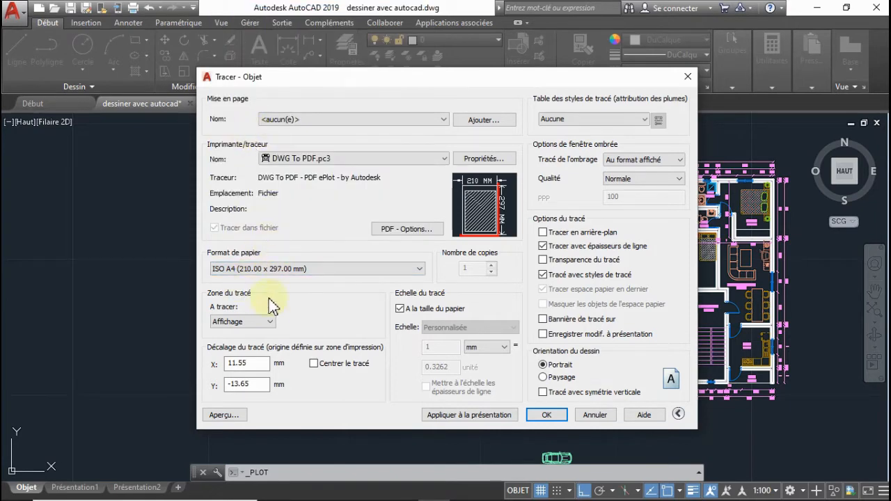
# Define the plot area as a window around the left floor plan with its dimensions, and centre the plot on the sheet
pyautogui.click(243, 323)
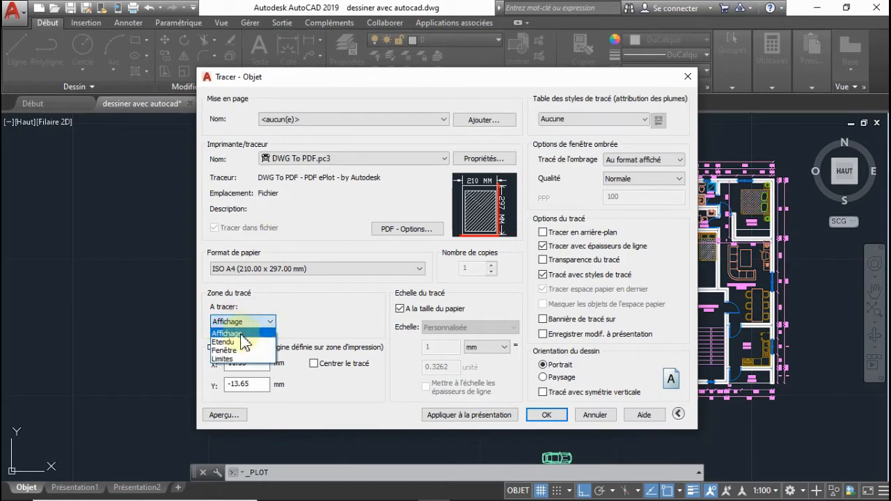
pyautogui.click(228, 351)
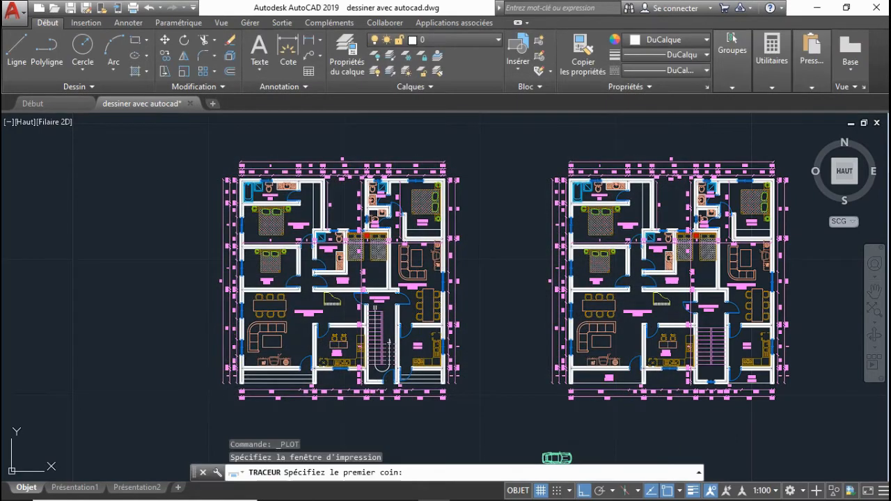
pyautogui.click(217, 154)
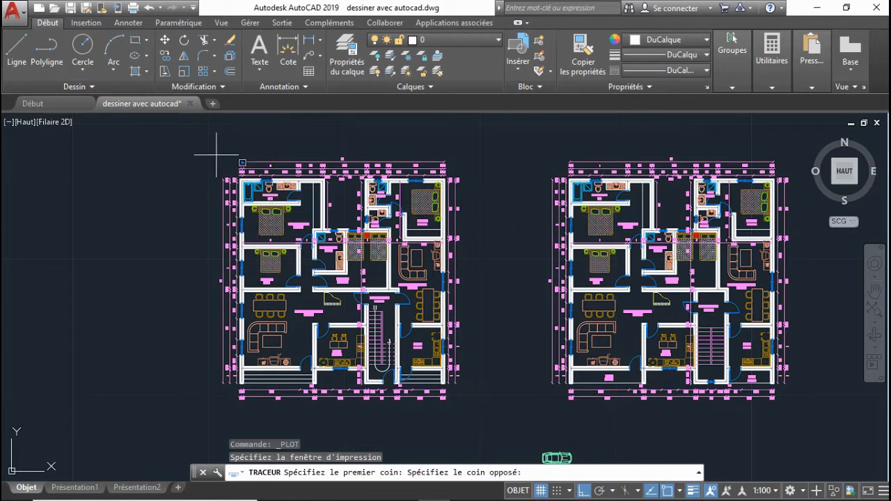
pyautogui.click(462, 403)
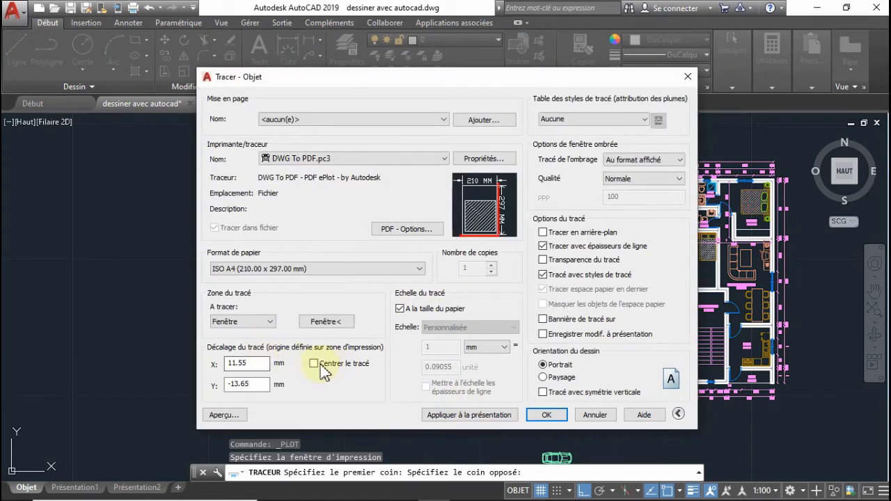
pyautogui.click(313, 363)
pyautogui.click(313, 363)
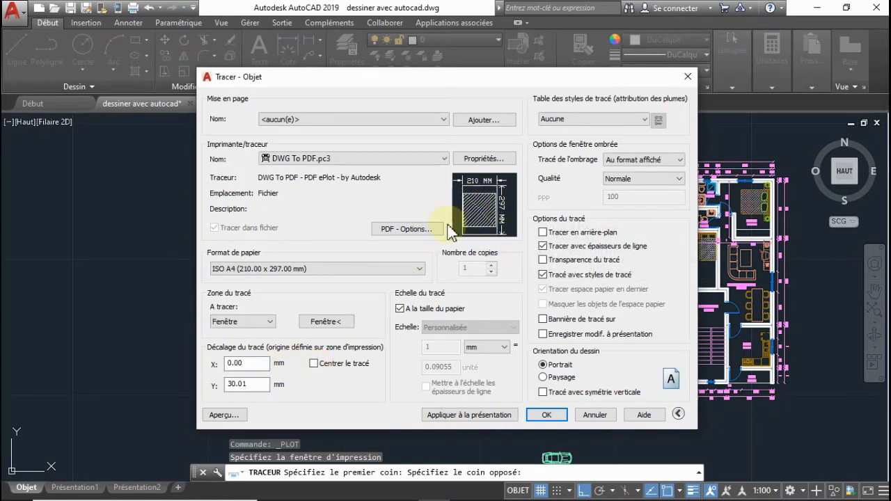
pyautogui.click(314, 364)
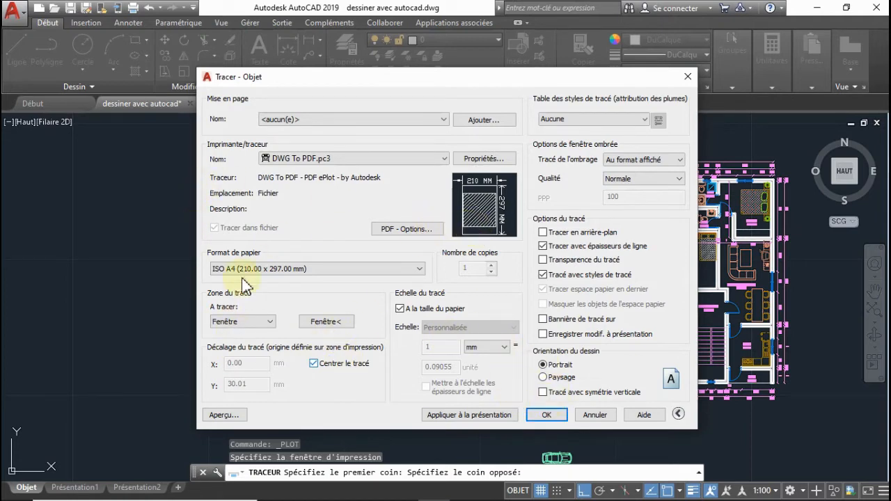
# Preview the plot and examine the colours and legibility of the walls, dimensions and room labels, then leave plotting
pyautogui.click(224, 415)
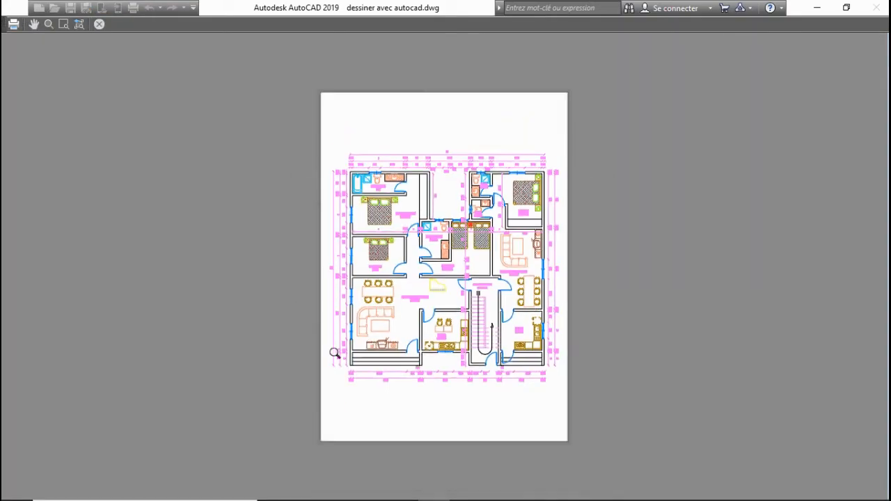
pyautogui.scroll(2, 429, 343)
pyautogui.scroll(-2, 458, 291)
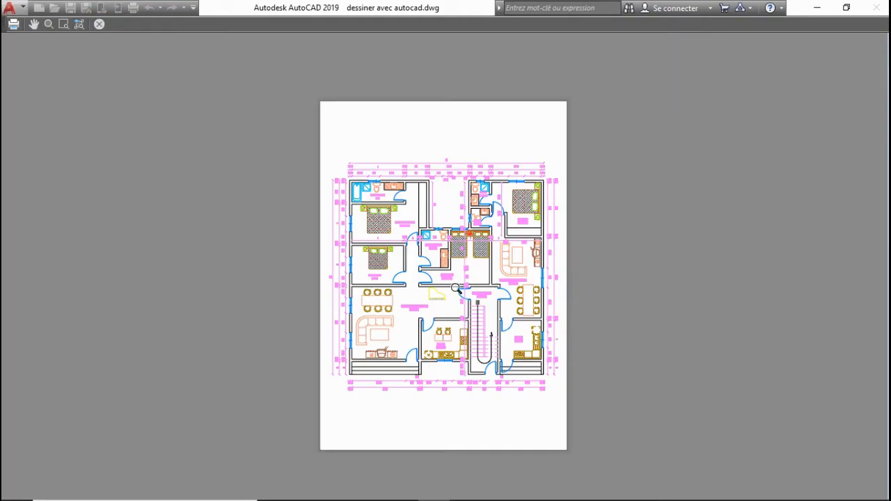
pyautogui.scroll(4, 452, 285)
pyautogui.scroll(-5, 454, 287)
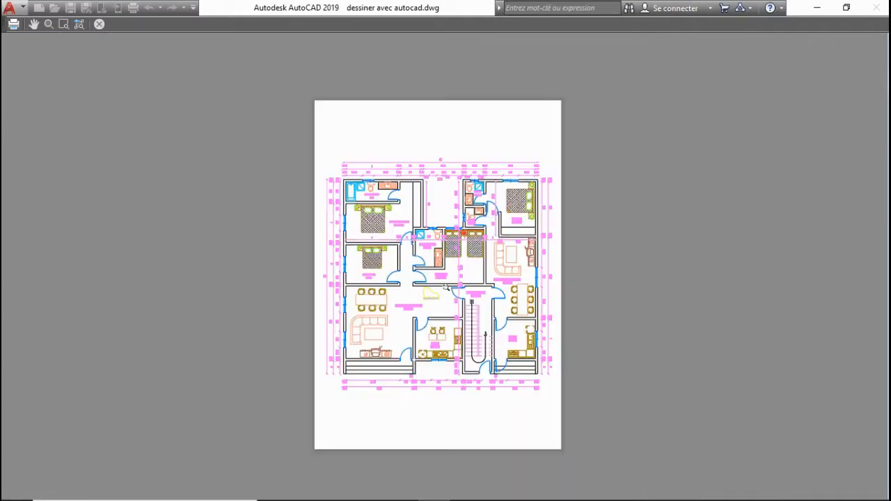
pyautogui.scroll(2, 443, 287)
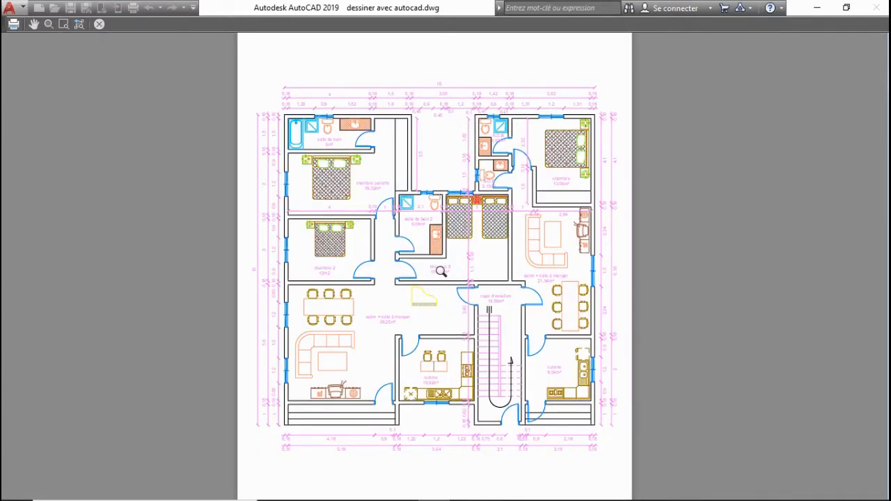
pyautogui.scroll(3, 440, 271)
pyautogui.scroll(-3, 436, 269)
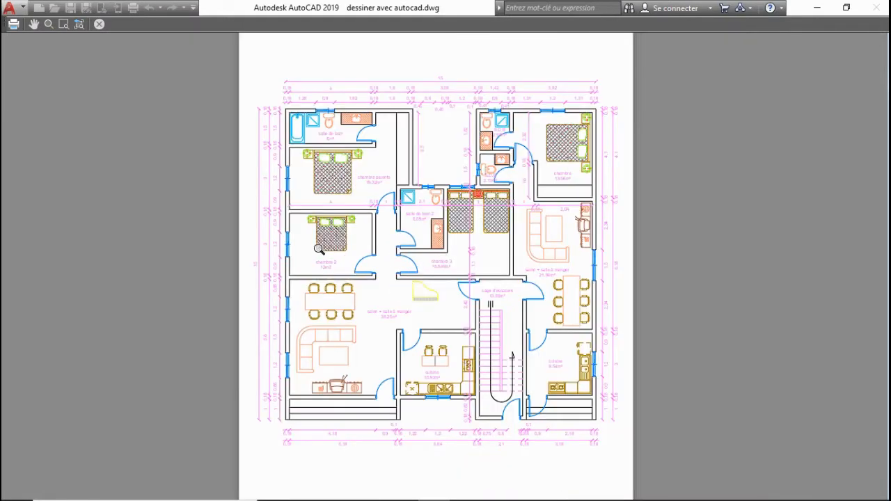
pyautogui.scroll(-2, 319, 249)
pyautogui.scroll(4, 314, 251)
pyautogui.scroll(-2, 309, 246)
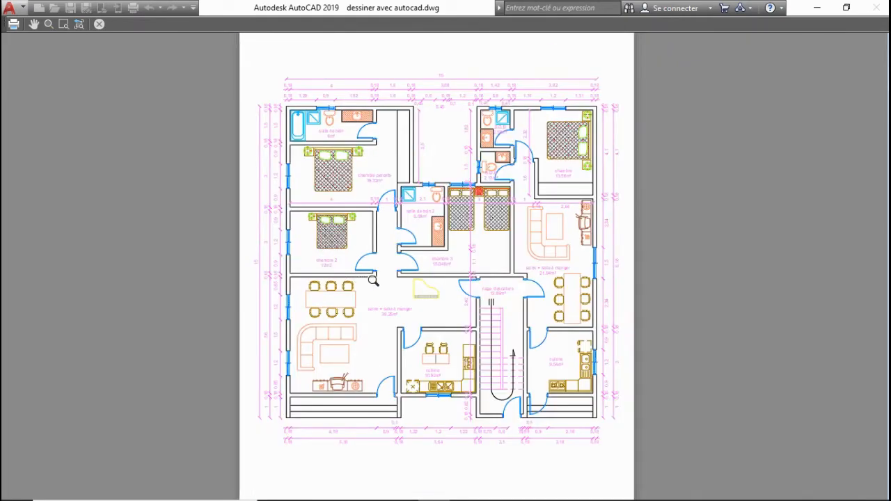
pyautogui.scroll(4, 324, 95)
pyautogui.scroll(-4, 409, 105)
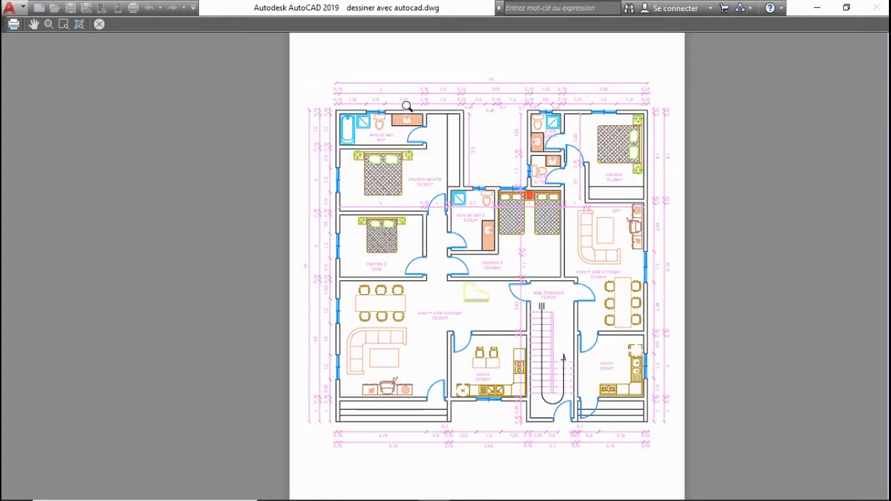
pyautogui.press('Escape')
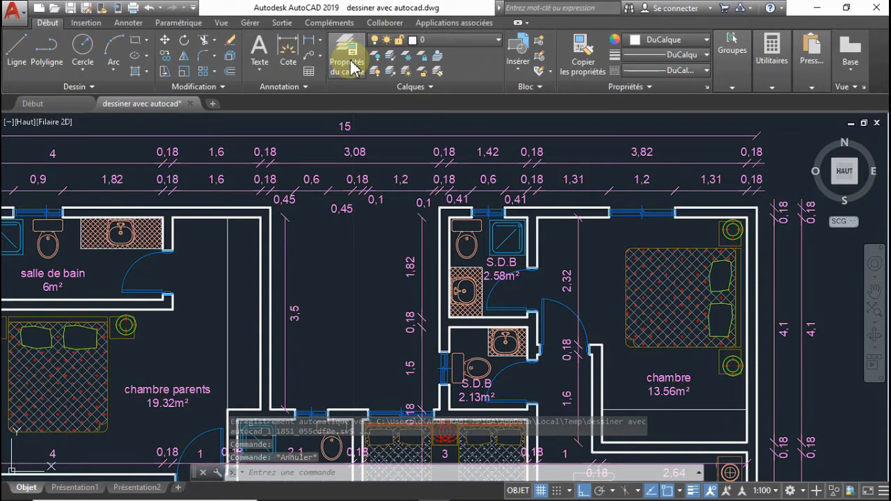
# Change the colour of the cotations layer to white (blanc, index 7) in the layer properties manager
pyautogui.click(352, 65)
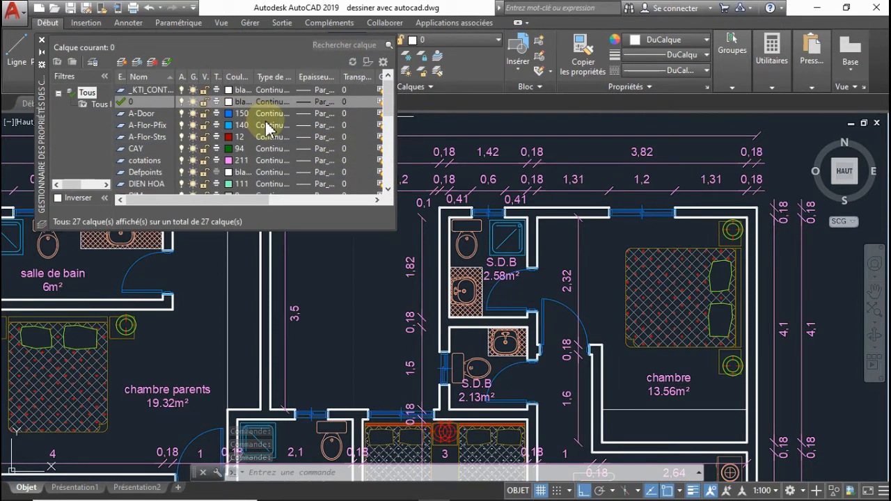
pyautogui.scroll(-5, 279, 149)
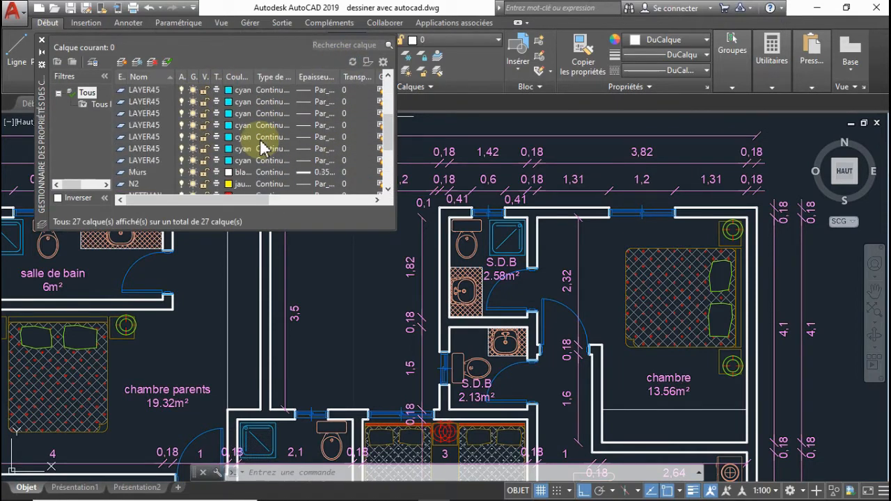
pyautogui.scroll(5, 279, 149)
pyautogui.scroll(-3, 237, 145)
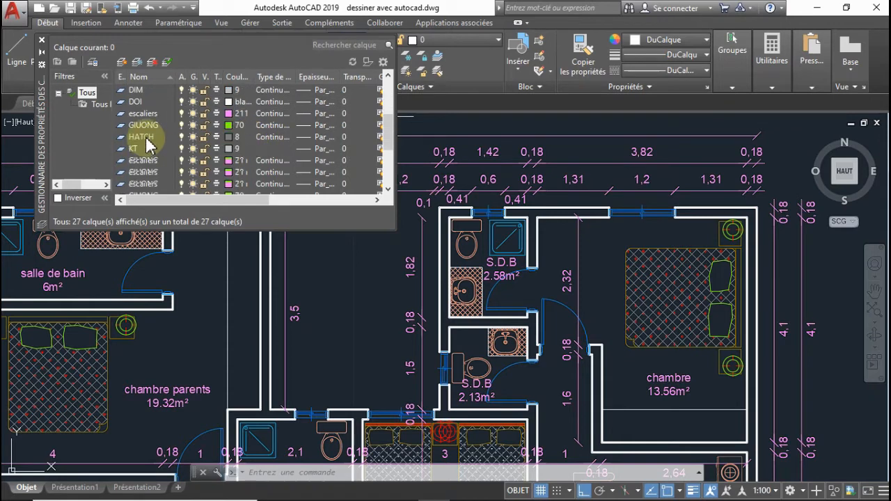
pyautogui.scroll(2, 234, 144)
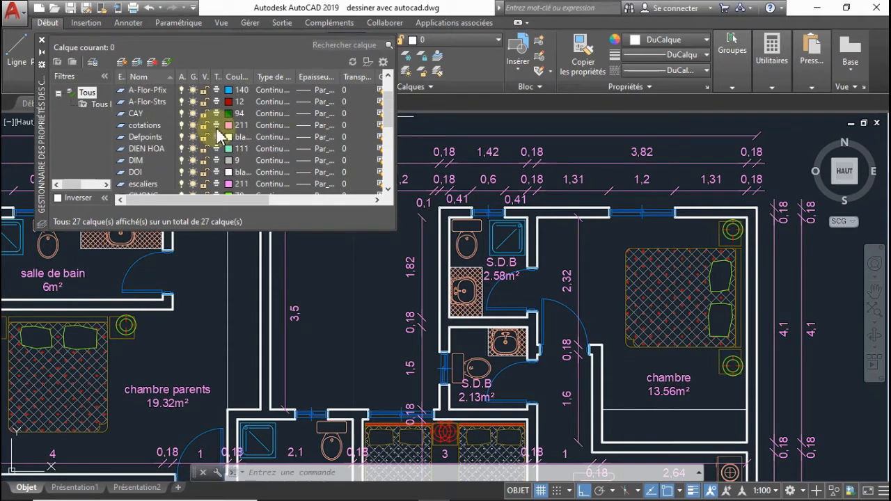
pyautogui.click(230, 127)
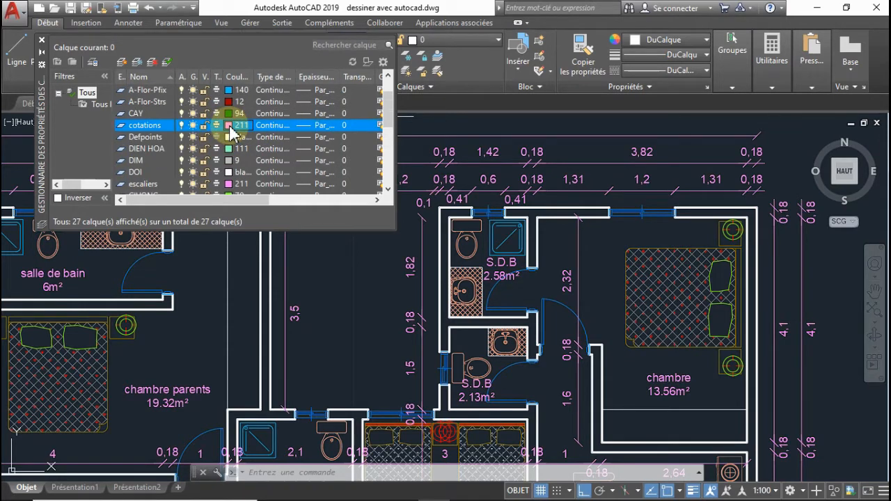
pyautogui.click(231, 128)
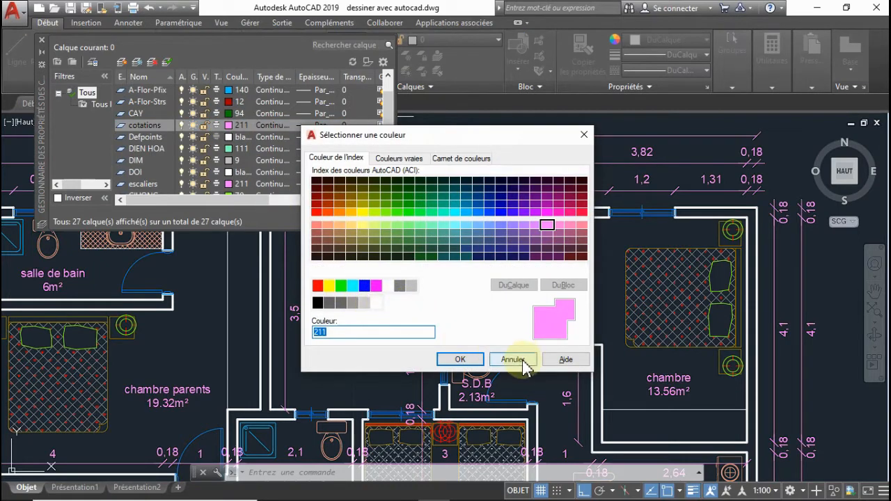
pyautogui.click(389, 288)
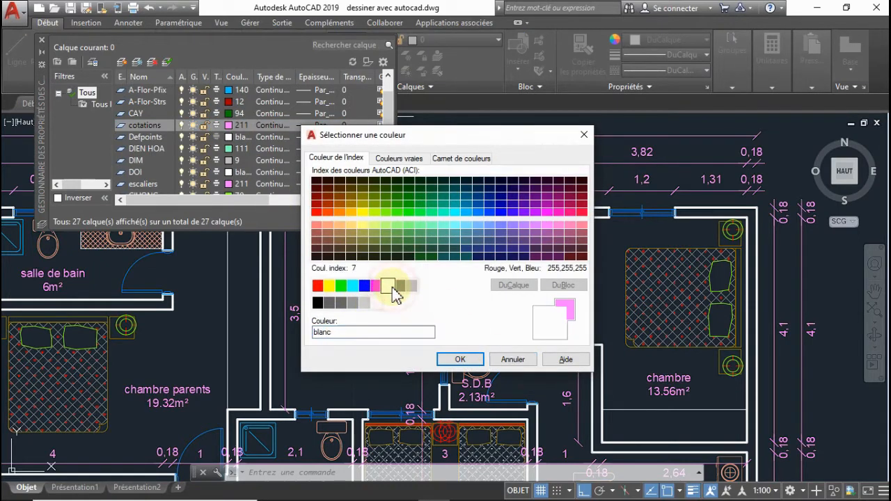
pyautogui.click(456, 359)
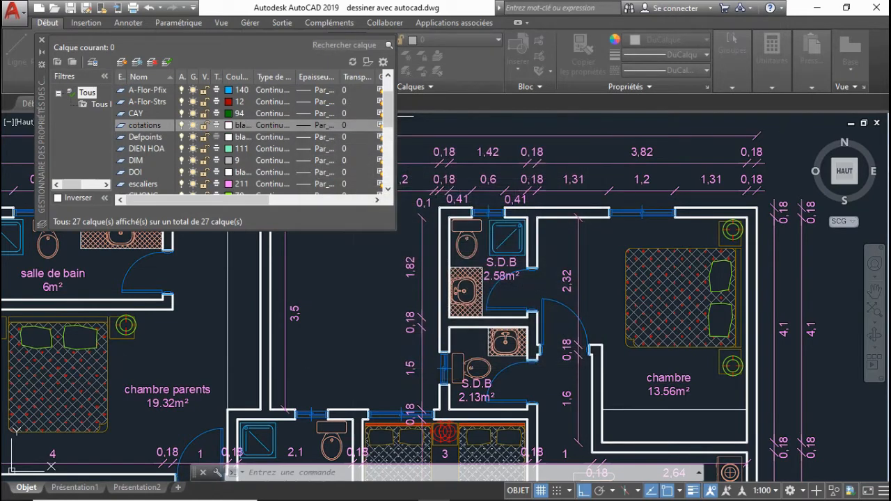
# Change the colour of the texes layer, which holds the room labels, to white (blanc, index 7)
pyautogui.scroll(-5, 452, 359)
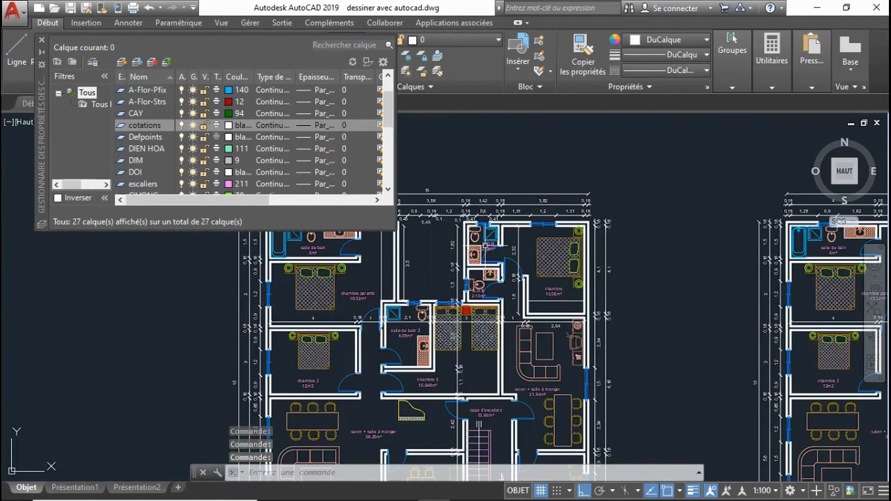
pyautogui.scroll(5, 417, 355)
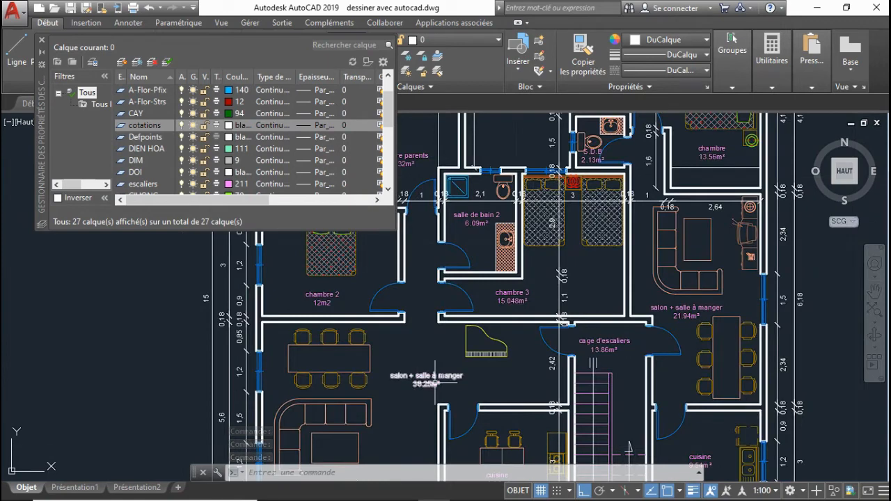
pyautogui.click(435, 381)
pyautogui.scroll(-6, 238, 147)
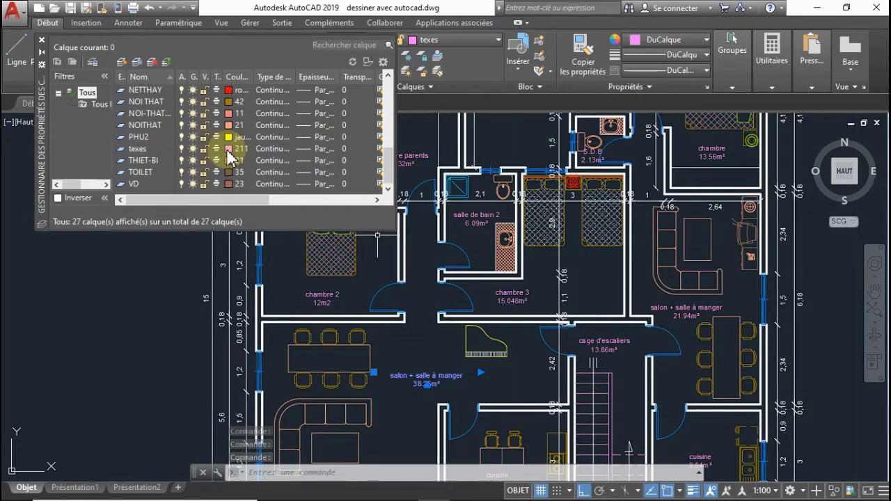
pyautogui.click(231, 149)
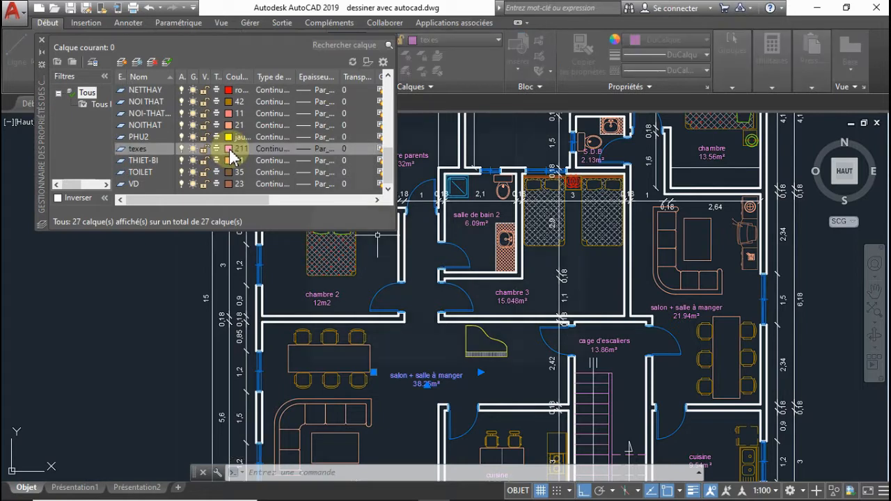
pyautogui.click(391, 287)
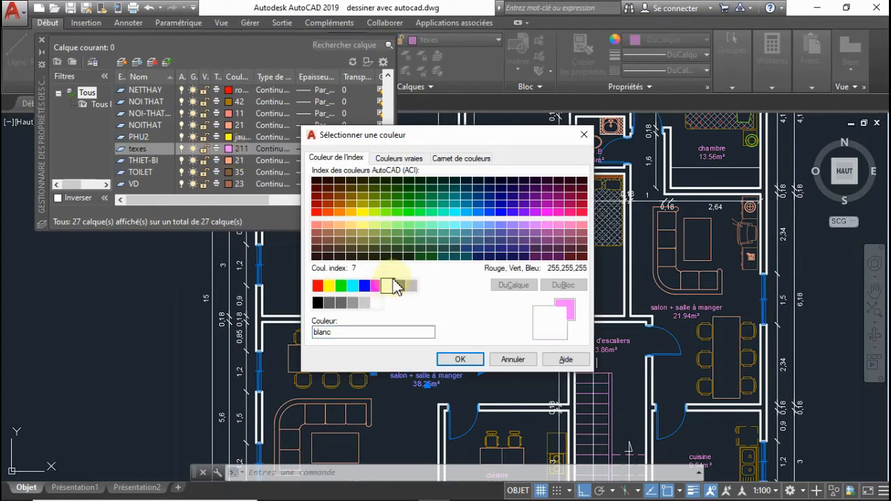
pyautogui.click(460, 359)
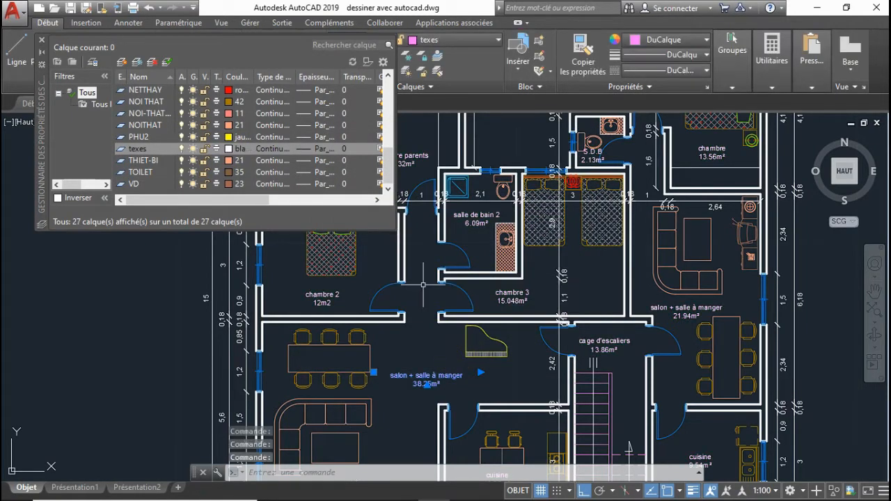
# Select the staircase lines in the left floor plan, set their object colour to white (Blanc), and deselect them
pyautogui.scroll(-4, 423, 284)
pyautogui.scroll(6, 490, 394)
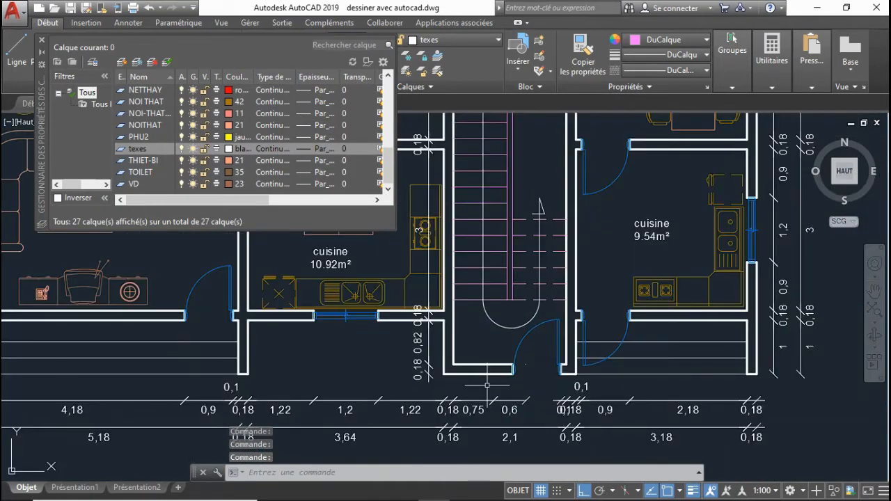
pyautogui.scroll(-4, 487, 317)
pyautogui.scroll(4, 503, 261)
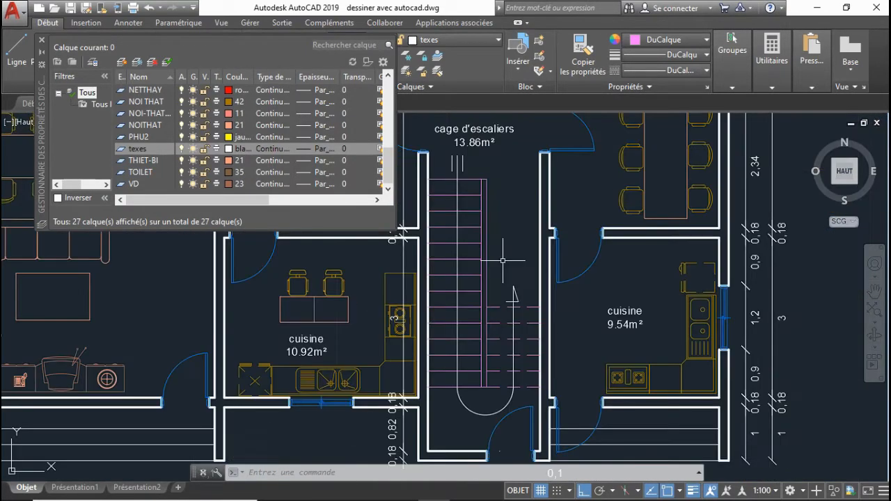
pyautogui.click(493, 165)
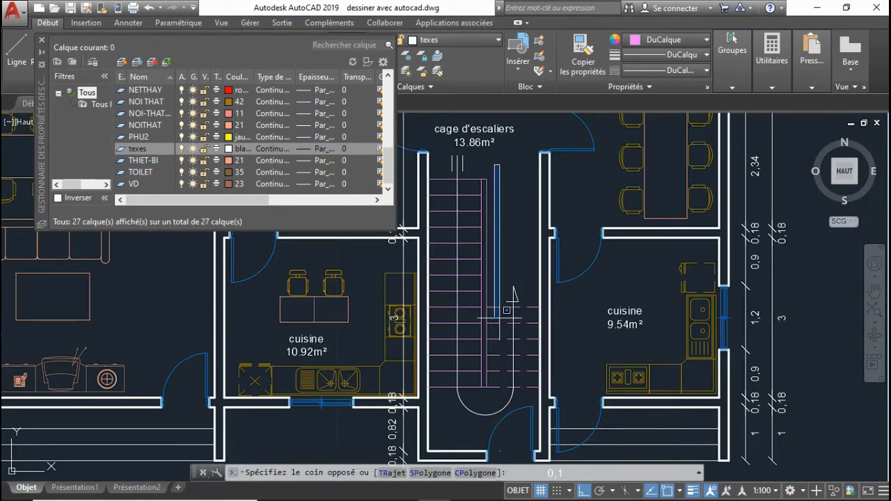
pyautogui.click(476, 392)
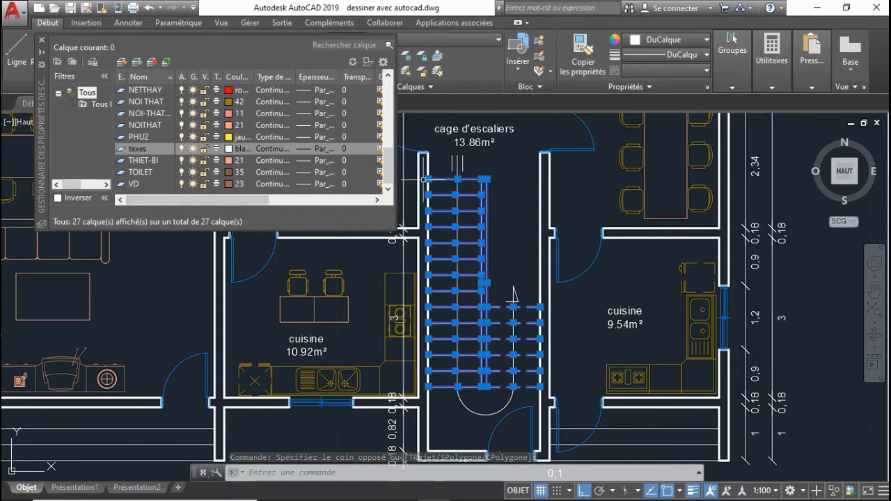
pyautogui.click(679, 40)
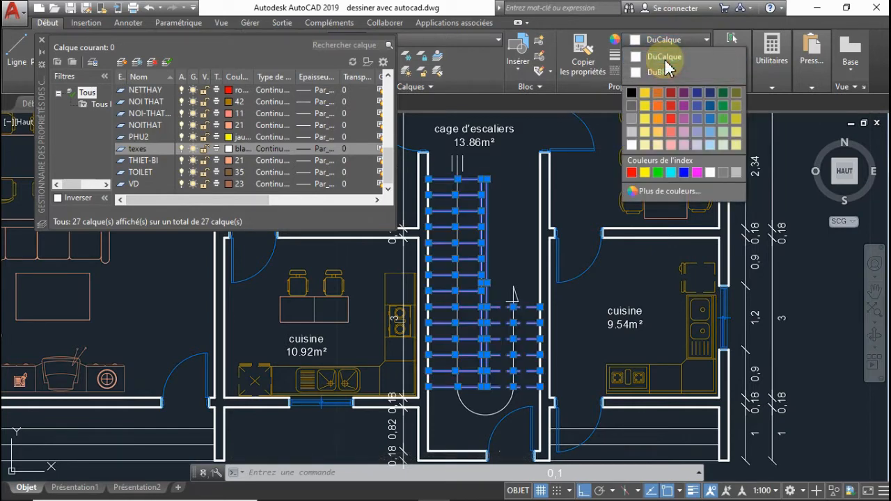
pyautogui.click(666, 61)
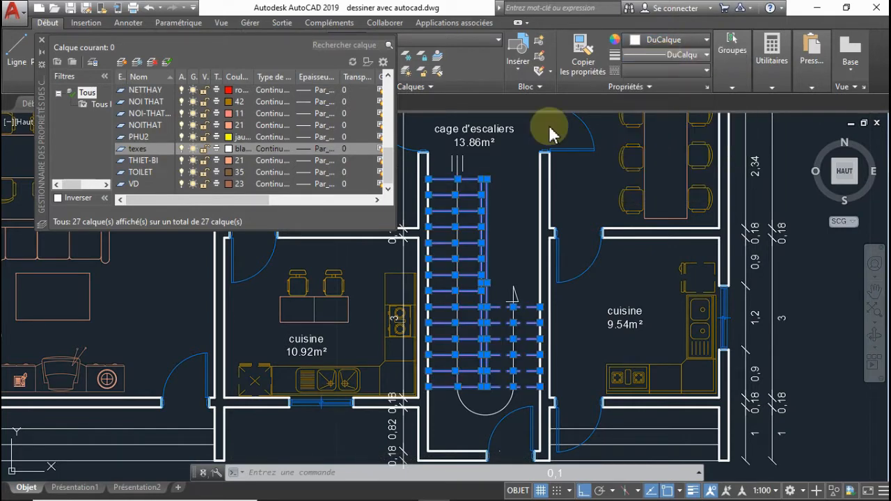
pyautogui.click(668, 42)
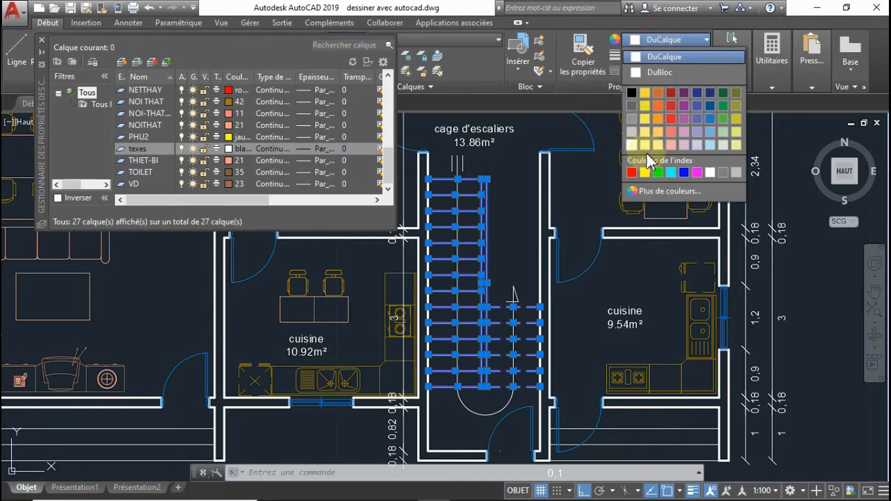
pyautogui.click(710, 172)
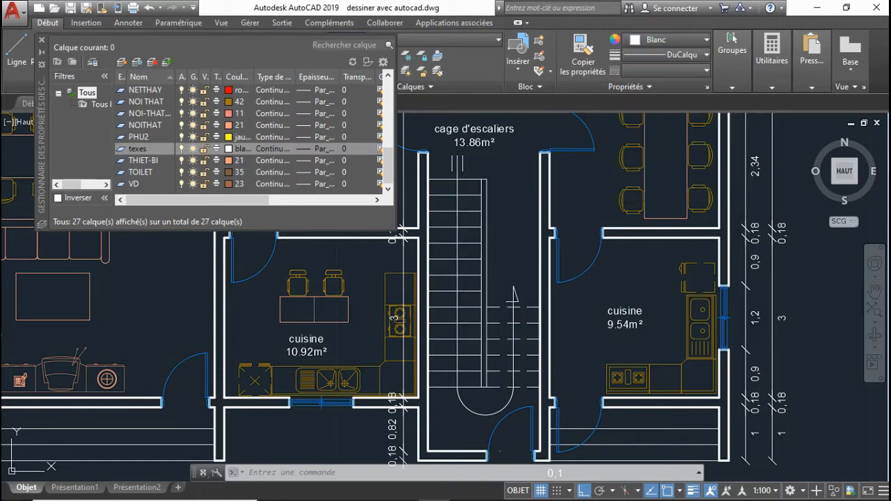
pyautogui.press('Escape')
pyautogui.press('Escape')
pyautogui.press('Escape')
# Close the layer properties manager and start a new plot with the DWG To PDF.pc3 plotter
pyautogui.scroll(-10, 501, 243)
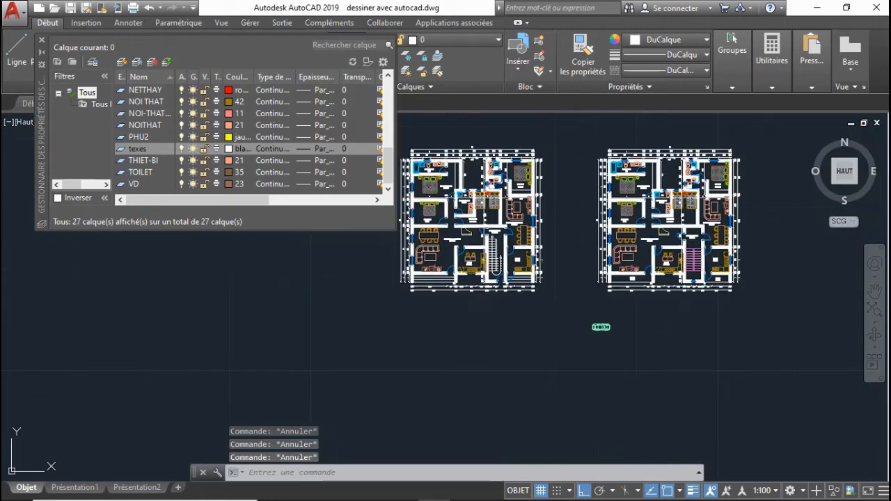
pyautogui.scroll(2, 490, 212)
pyautogui.scroll(-4, 491, 212)
pyautogui.scroll(6, 490, 213)
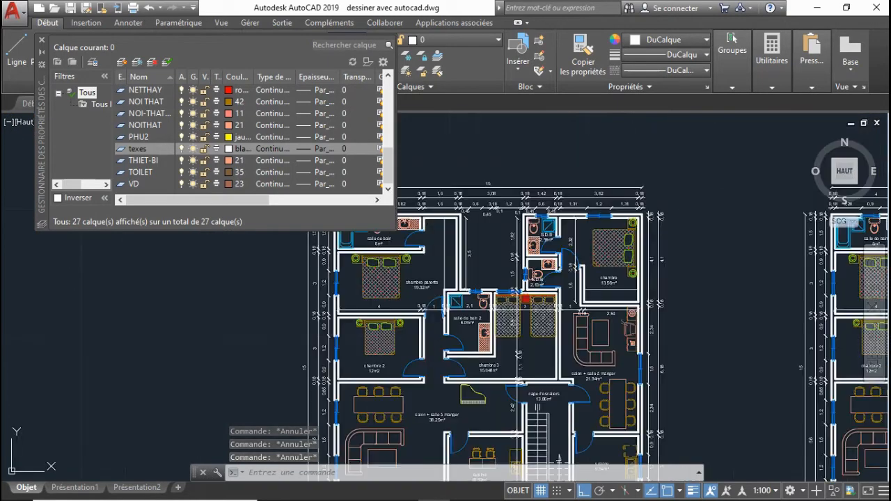
pyautogui.click(41, 41)
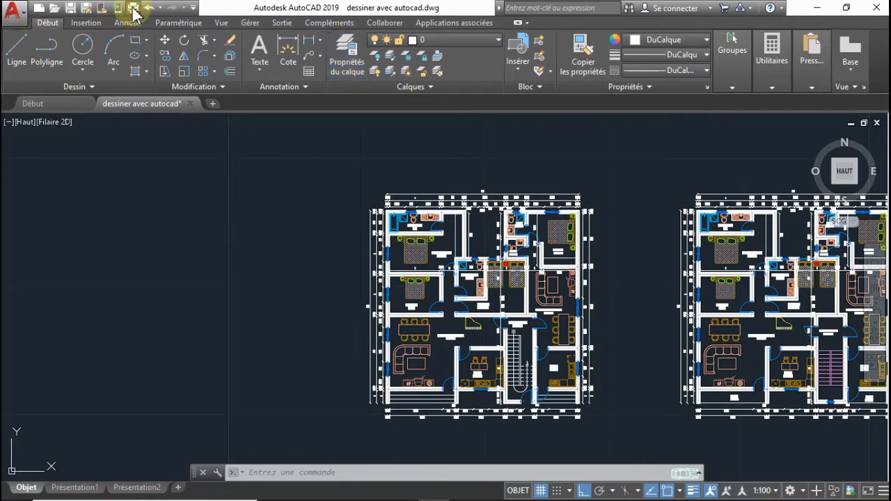
pyautogui.click(134, 9)
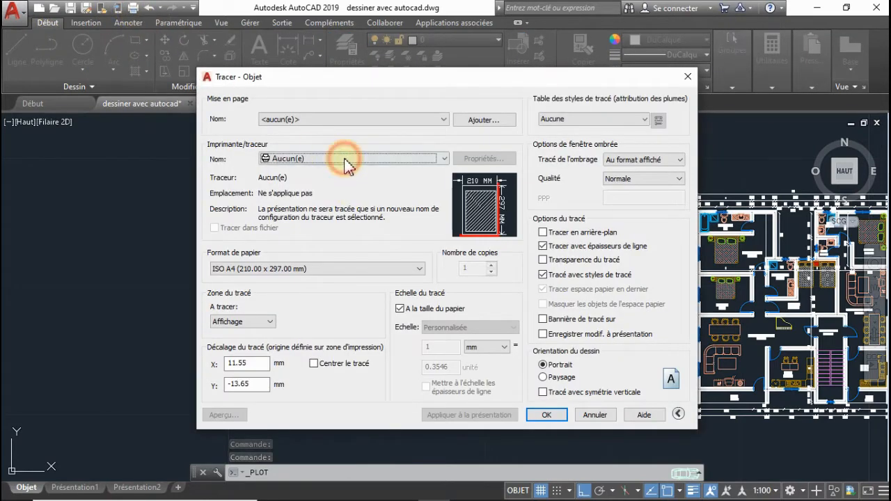
pyautogui.click(345, 165)
pyautogui.click(301, 319)
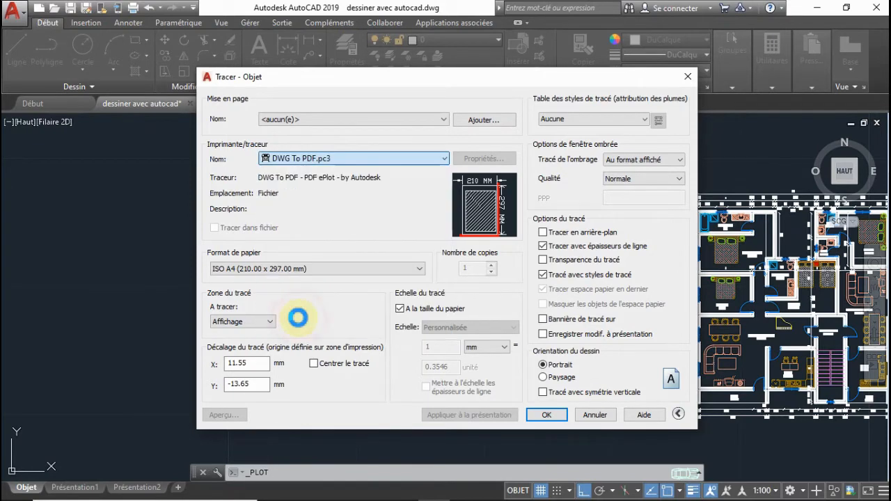
# Define the plot area as a window enclosing the left floor plan and its outer dimensions
pyautogui.click(255, 324)
pyautogui.click(230, 351)
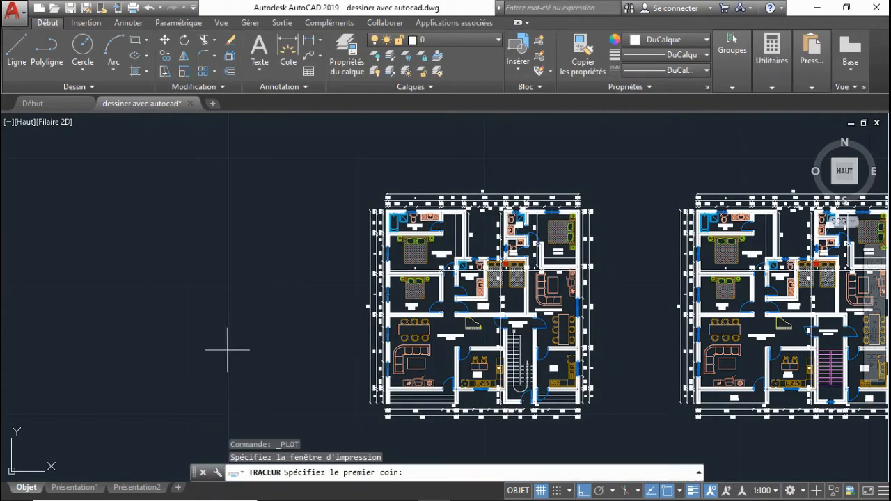
pyautogui.click(362, 188)
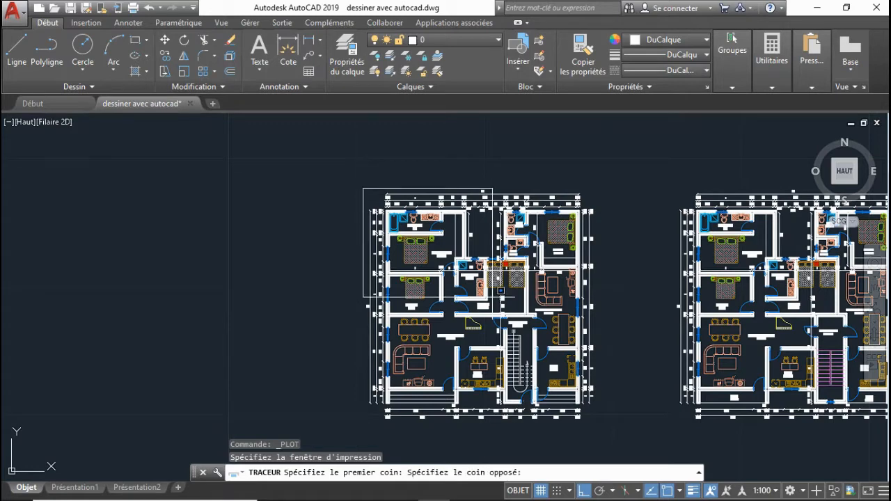
pyautogui.click(599, 422)
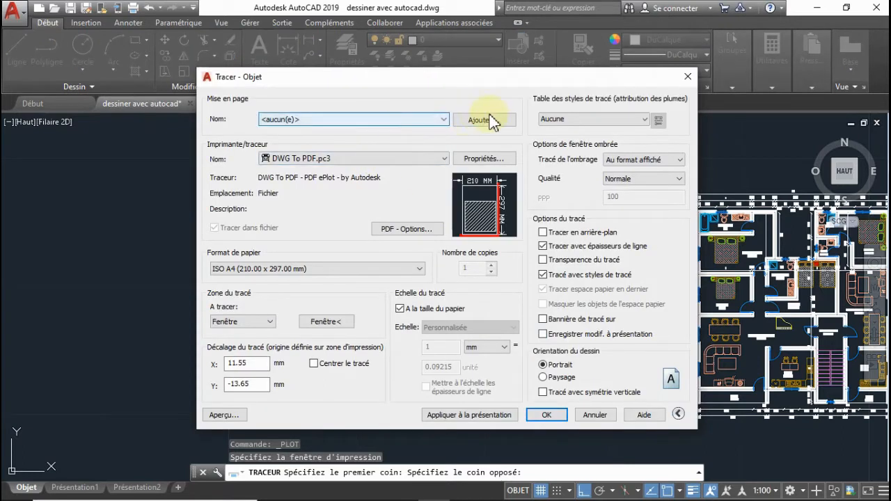
# Add a page setup named RDC from the current plot settings, and centre the plot on the sheet
pyautogui.click(485, 122)
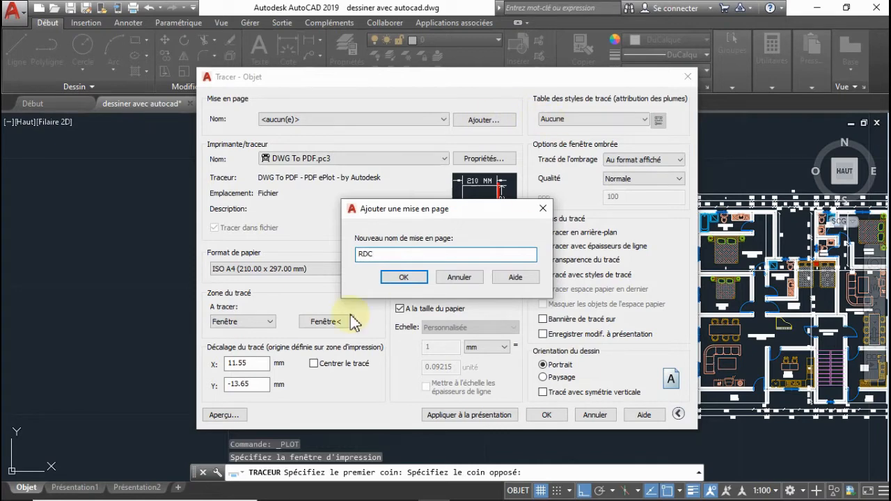
pyautogui.click(398, 277)
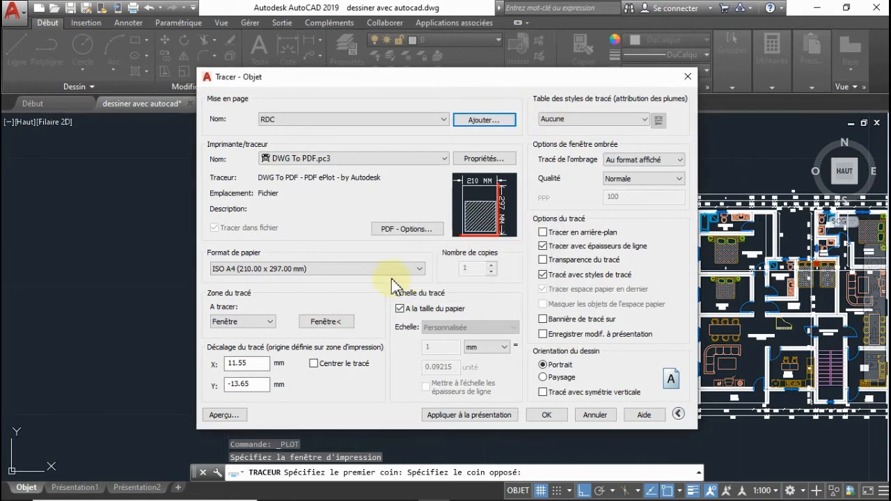
pyautogui.click(313, 362)
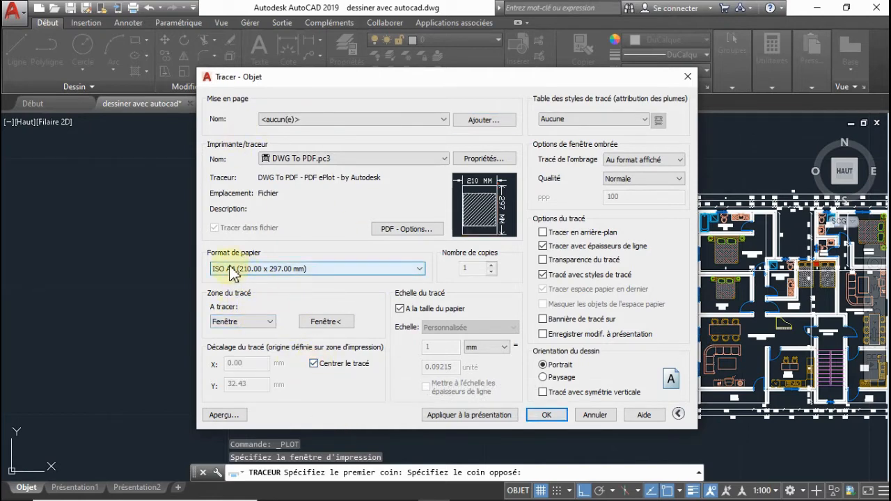
# Save the centred plot settings as page setup rdc, redefining the existing setup of that name
pyautogui.click(476, 120)
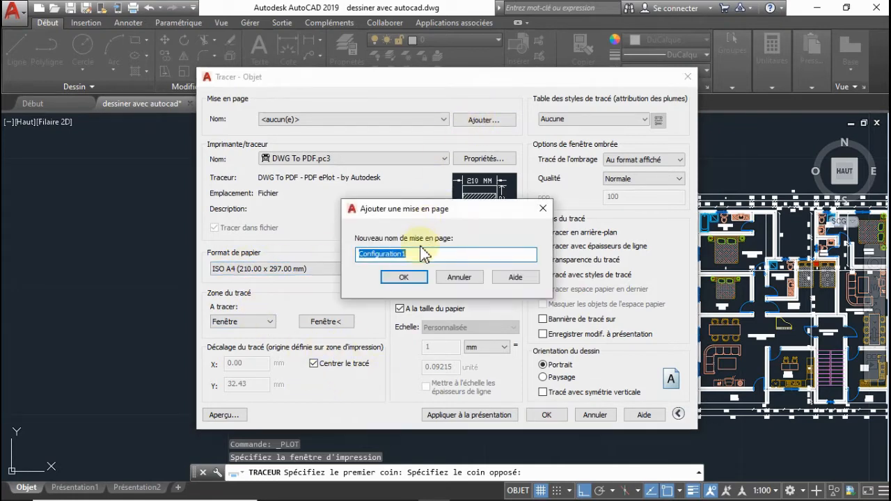
pyautogui.write('rdc')
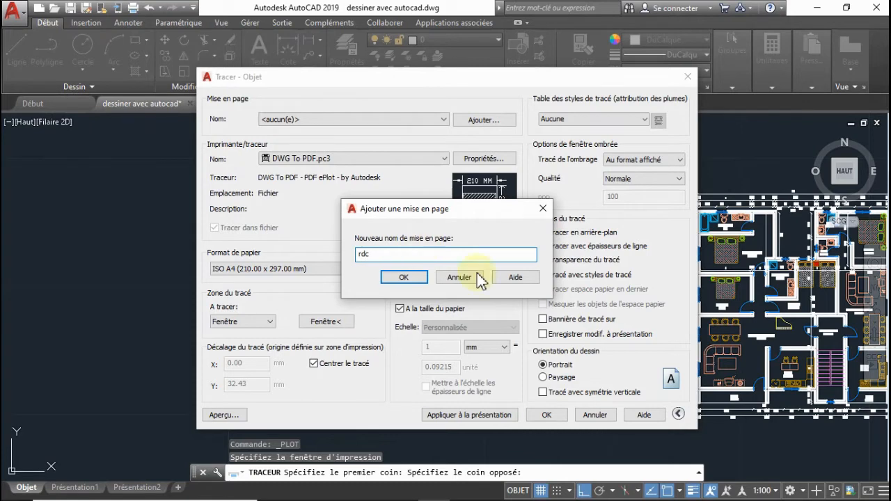
pyautogui.click(409, 277)
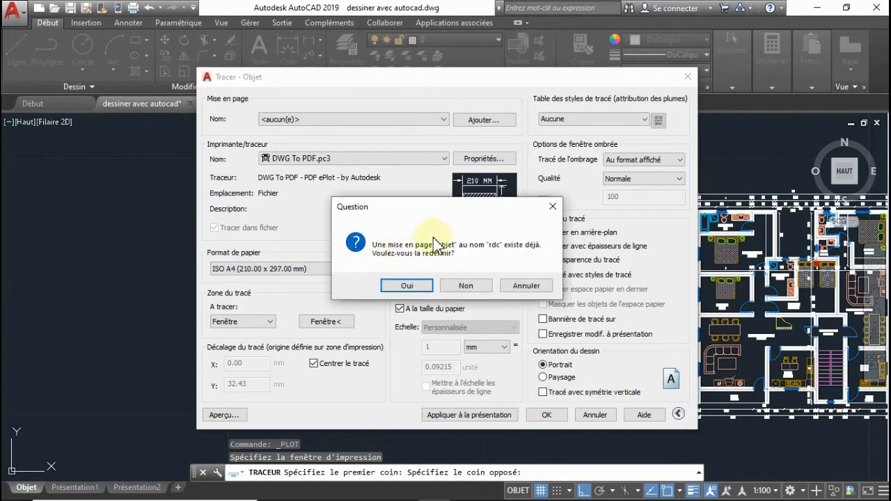
pyautogui.click(409, 284)
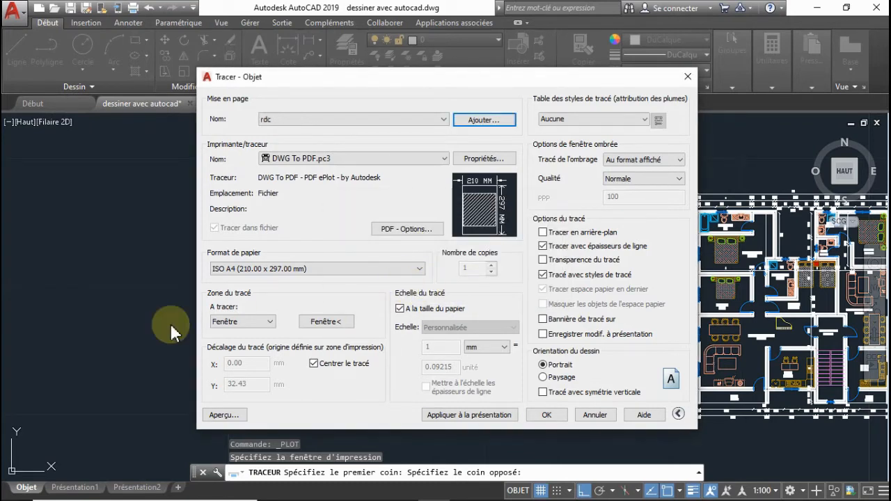
# Preview the plot and examine the dimensions, room labels and staircase lines of the floor plan
pyautogui.click(211, 416)
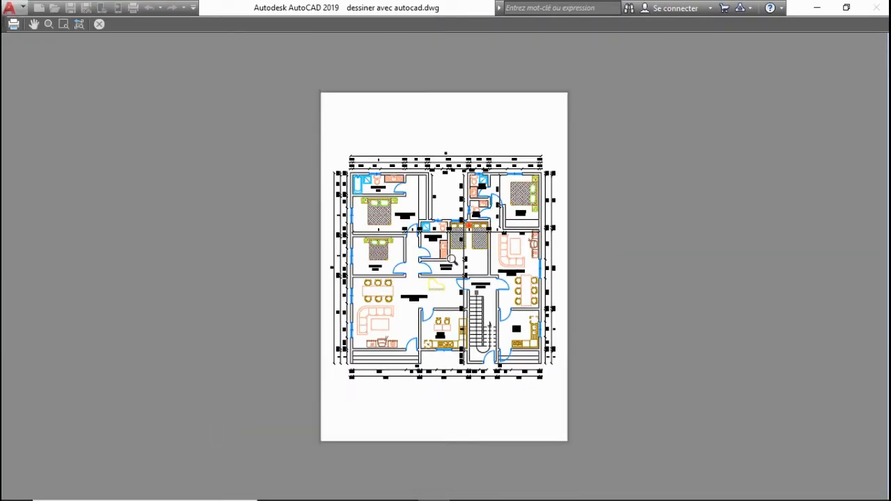
pyautogui.scroll(2, 451, 259)
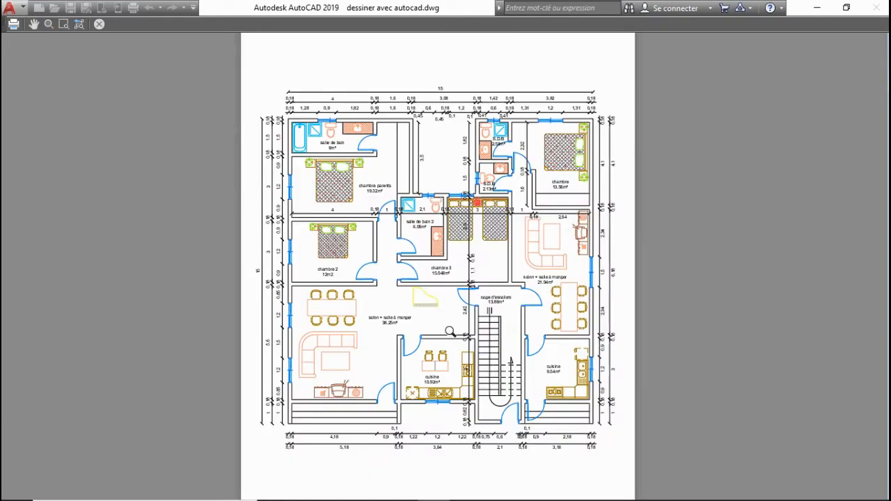
pyautogui.moveTo(451, 332); pyautogui.dragTo(461, 321, button='middle')
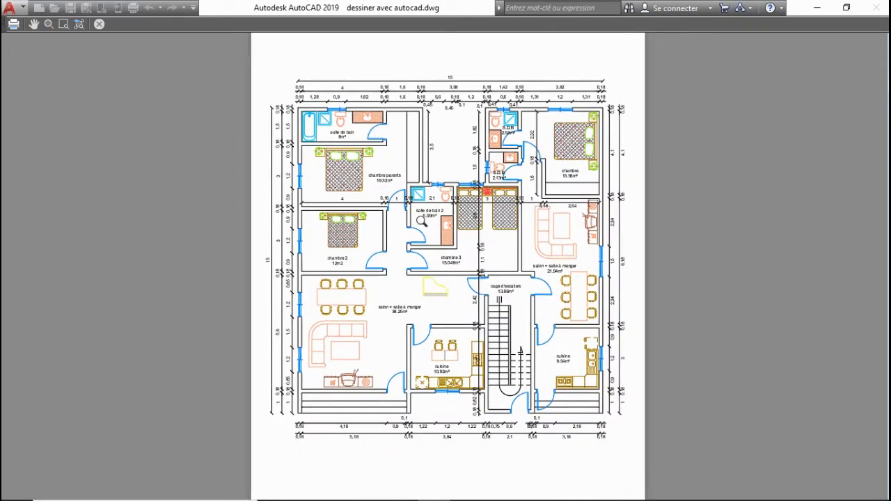
# Plot the previewed floor plan to a PDF file named Impression 1 on the desktop
pyautogui.click(14, 25)
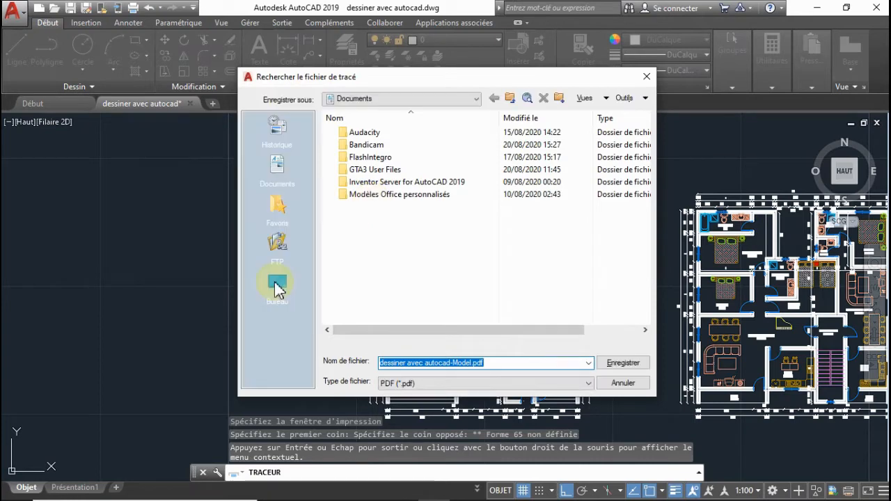
pyautogui.click(277, 285)
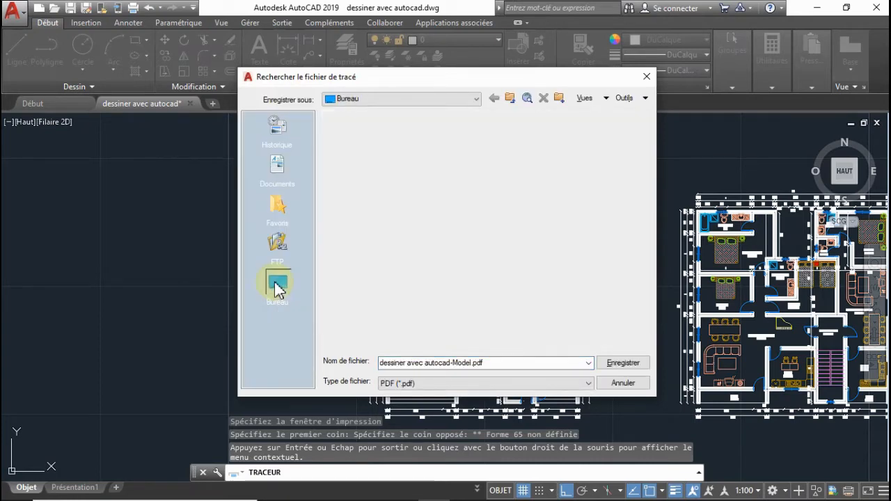
pyautogui.click(511, 361)
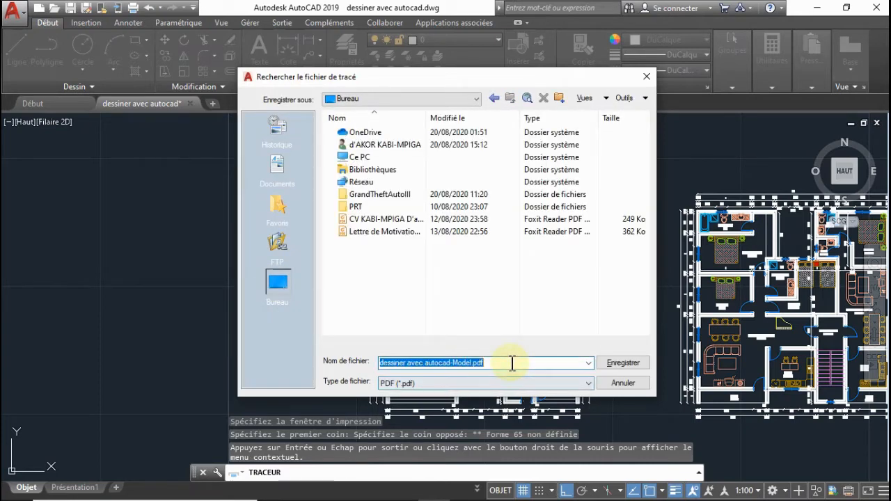
pyautogui.press('BackSpace')
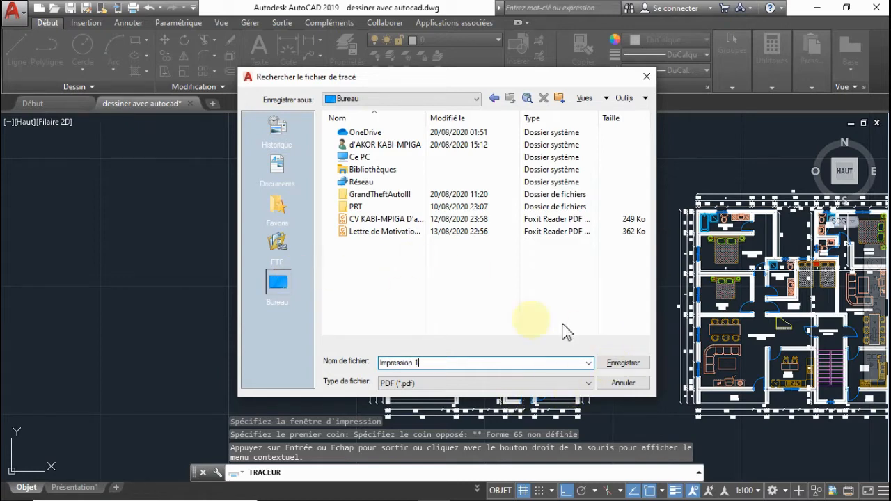
pyautogui.click(622, 364)
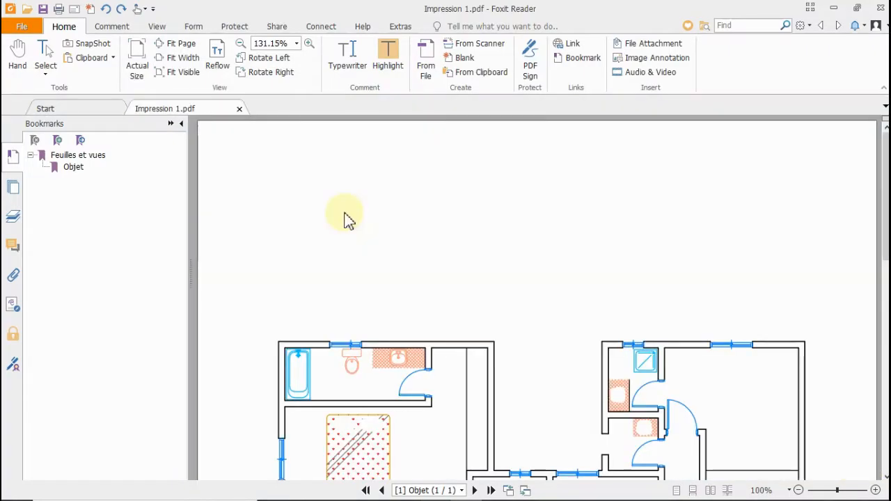
# Examine the walls, dimensions, room labels and staircase in the plotted Impression 1 PDF, and fit the whole page in view
pyautogui.scroll(-7, 341, 249)
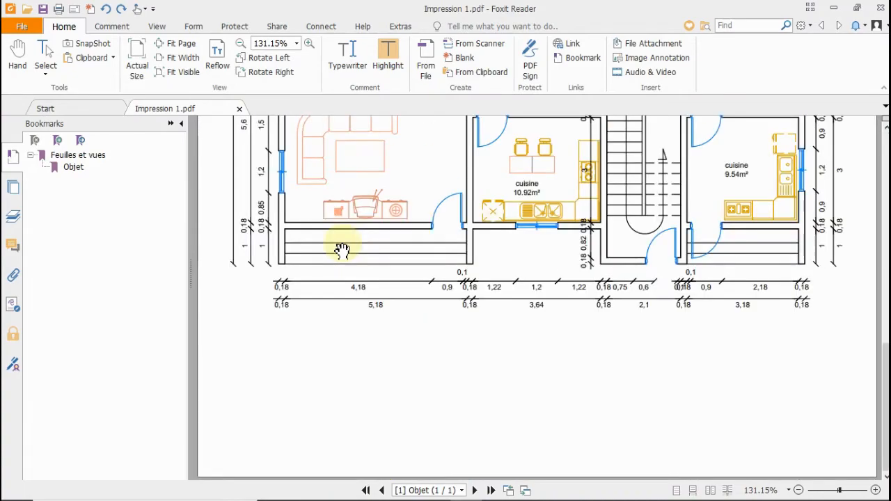
pyautogui.scroll(3, 342, 249)
pyautogui.scroll(4, 341, 250)
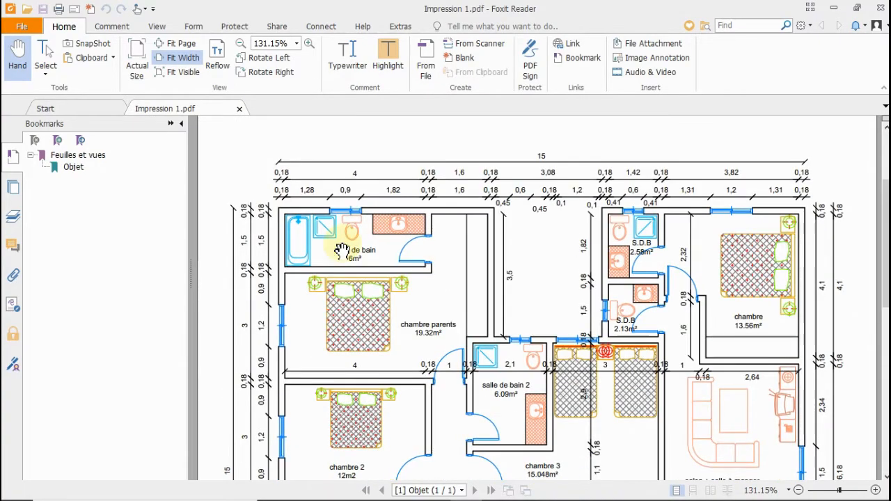
pyautogui.scroll(-9, 343, 242)
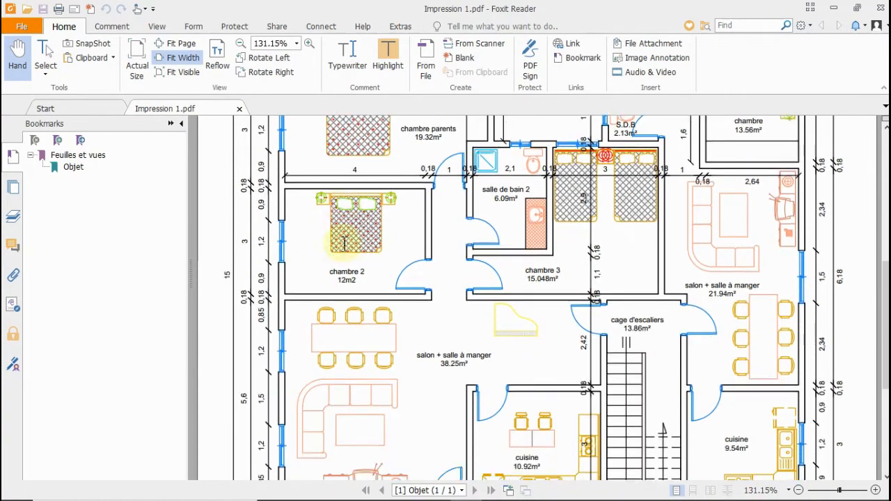
pyautogui.scroll(-2, 417, 288)
pyautogui.scroll(4, 424, 298)
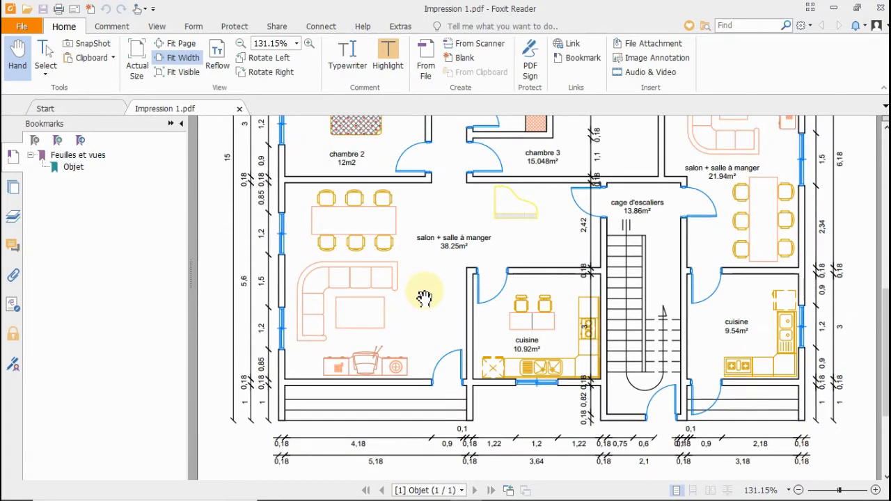
pyautogui.scroll(10, 424, 297)
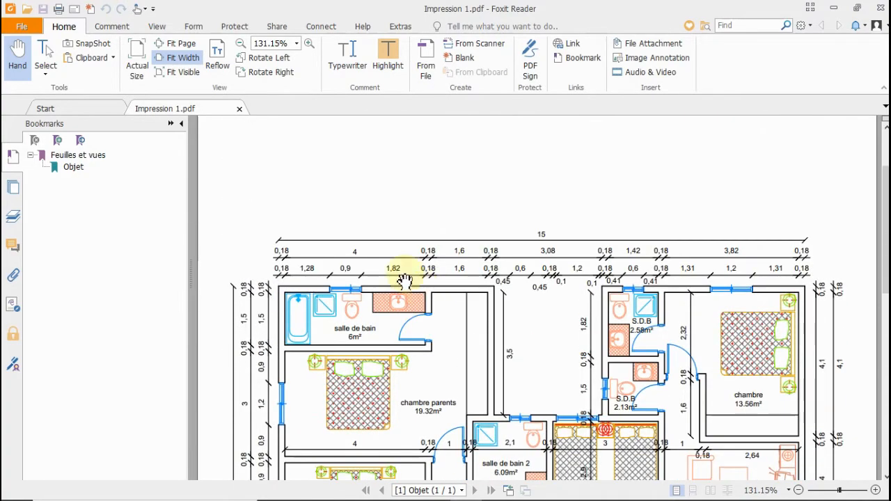
pyautogui.scroll(-10, 404, 280)
pyautogui.scroll(4, 404, 281)
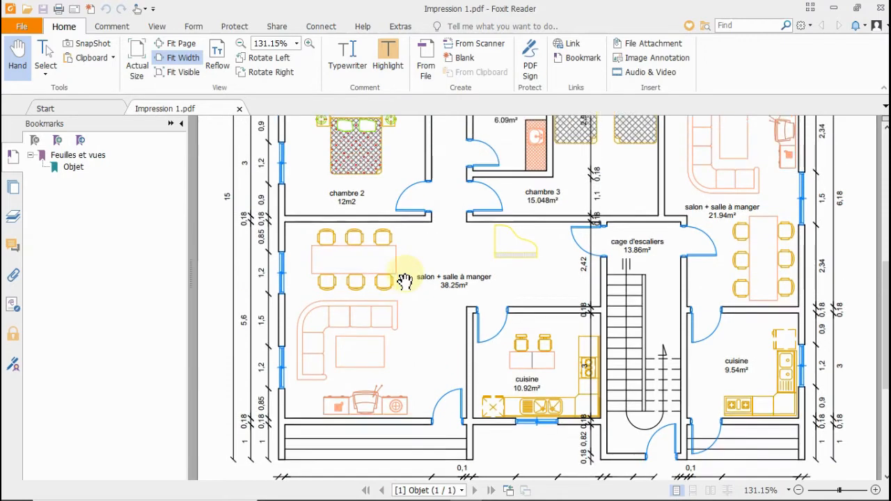
pyautogui.click(178, 45)
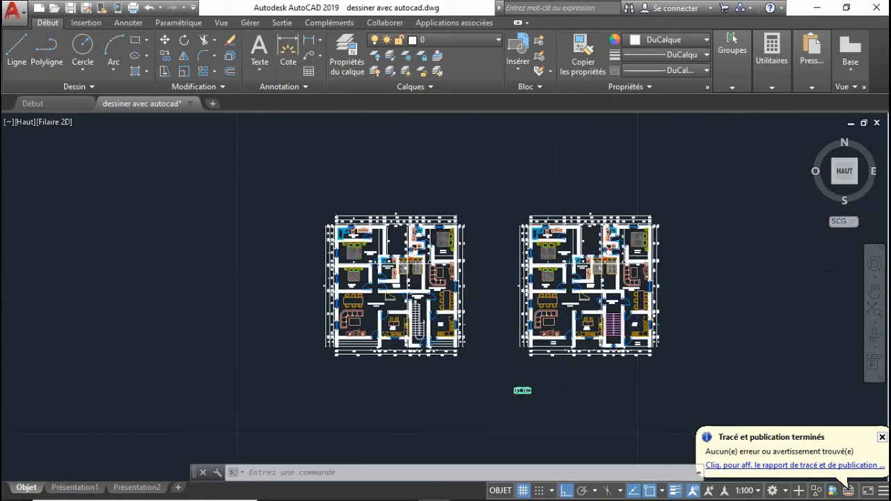
# Switch back to AutoCAD, create a new layout named Présentation3 and open it
pyautogui.moveTo(697, 339); pyautogui.dragTo(531, 307, button='middle')
pyautogui.scroll(2, 208, 247)
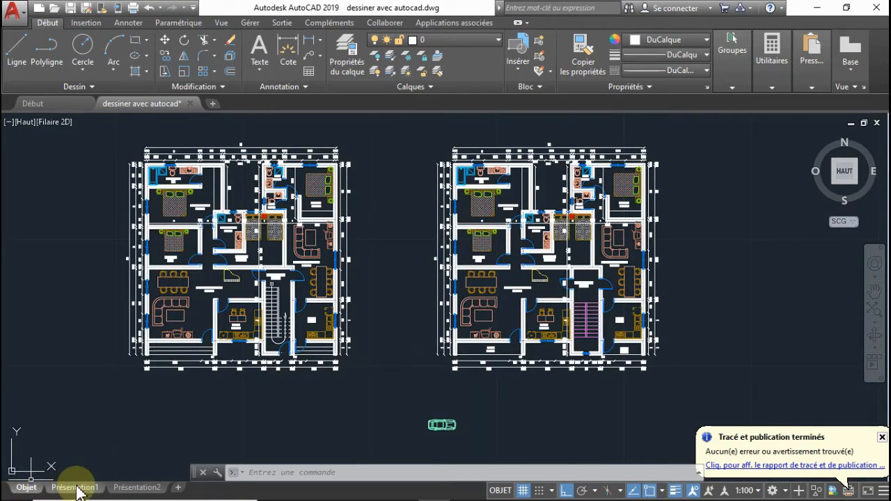
pyautogui.click(179, 489)
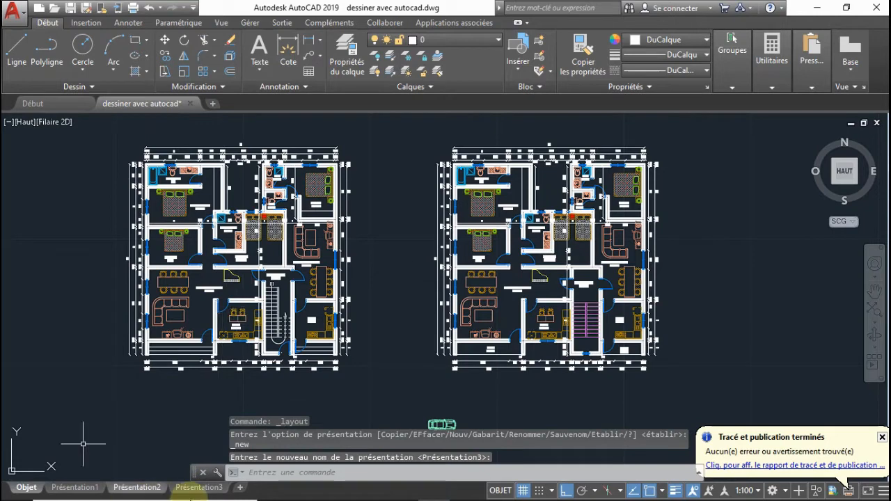
pyautogui.click(198, 488)
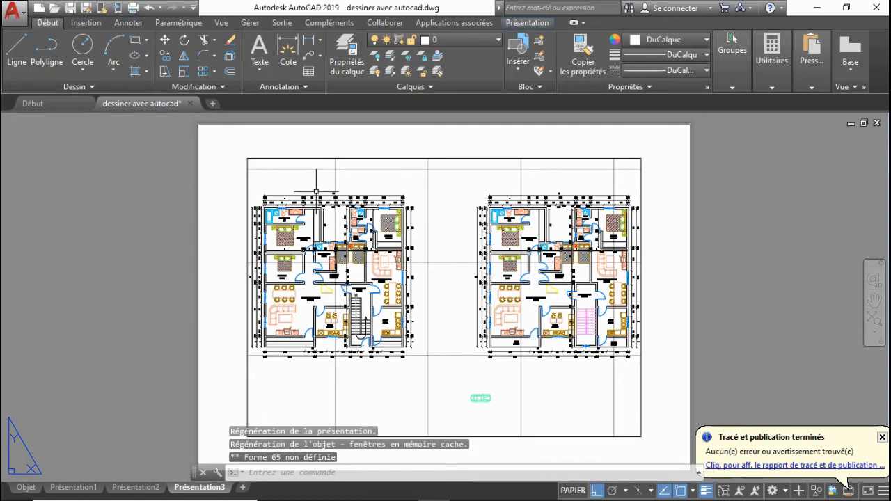
# Select the viewport frame on the Présentation3 sheet
pyautogui.click(245, 170)
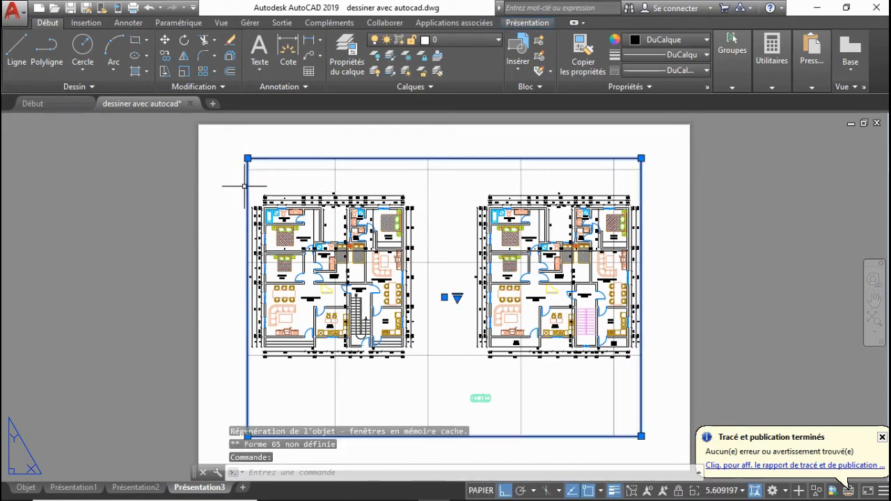
pyautogui.click(247, 158)
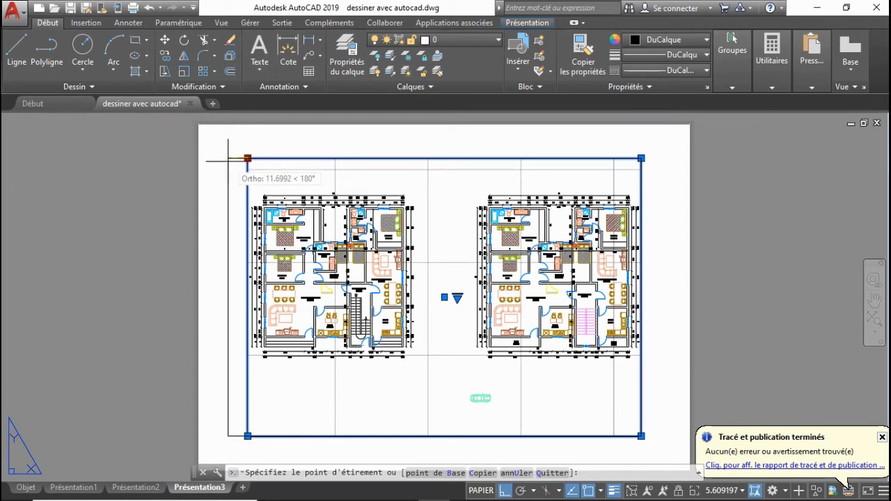
pyautogui.press('Escape')
pyautogui.scroll(-2, 226, 139)
pyautogui.scroll(2, 230, 142)
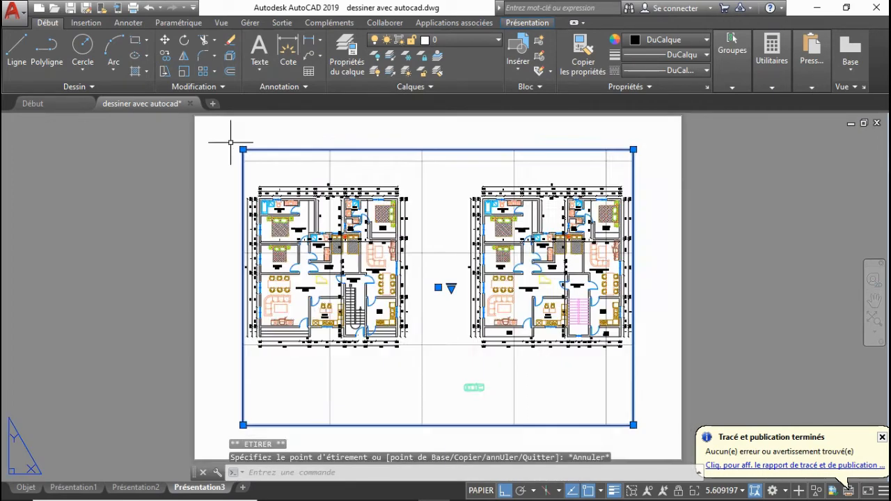
pyautogui.scroll(-1, 402, 192)
pyautogui.scroll(1, 410, 209)
pyautogui.scroll(-1, 426, 244)
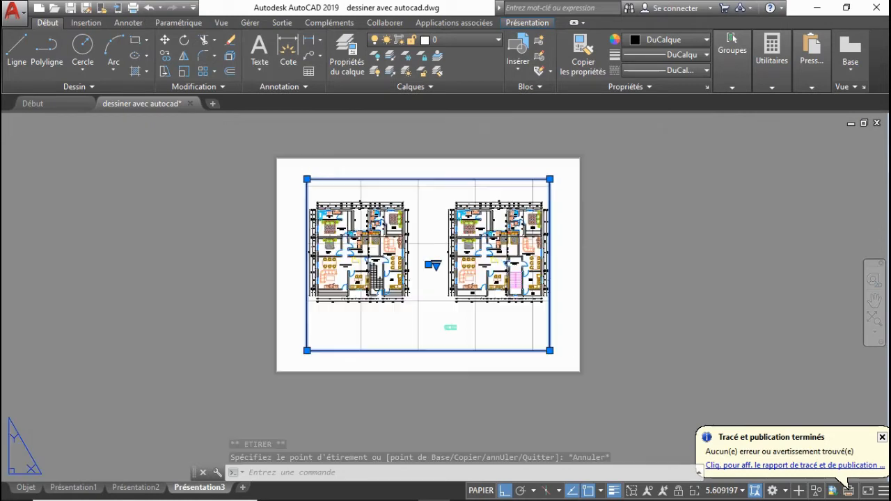
pyautogui.scroll(1, 440, 268)
pyautogui.scroll(-1, 442, 274)
pyautogui.scroll(1, 431, 264)
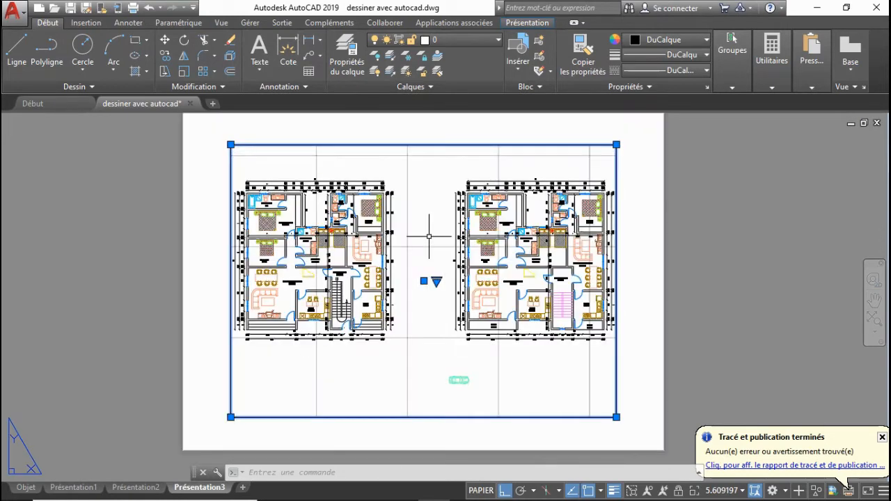
pyautogui.scroll(-1, 404, 263)
pyautogui.scroll(1, 403, 263)
pyautogui.scroll(-1, 404, 263)
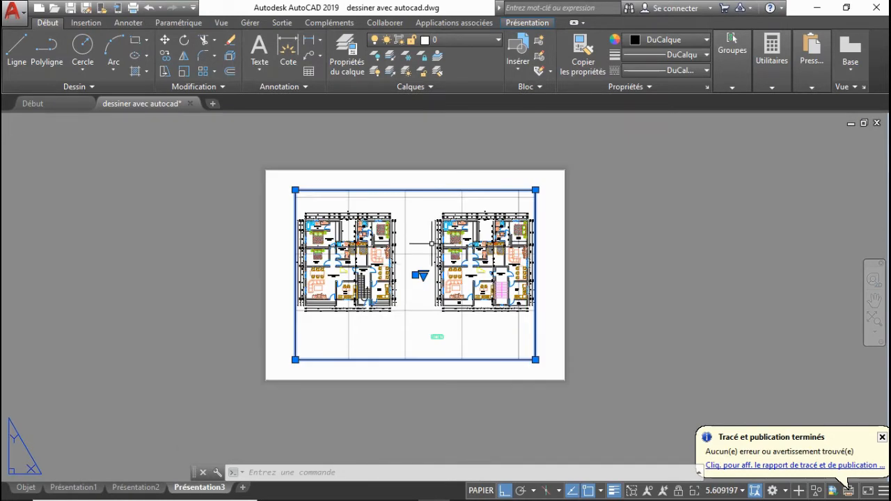
pyautogui.scroll(1, 432, 244)
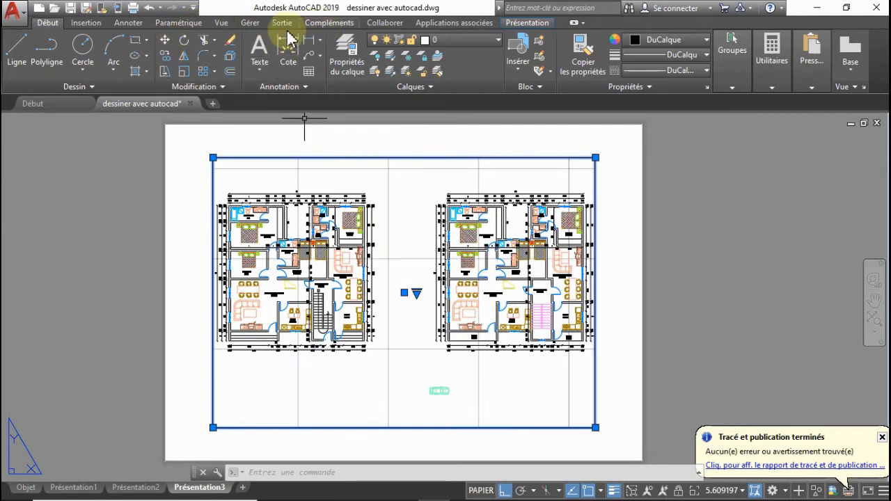
# Display the menu bar and the Fenêtres toolbar, and place that toolbar in the empty area beside the sheet
pyautogui.click(194, 8)
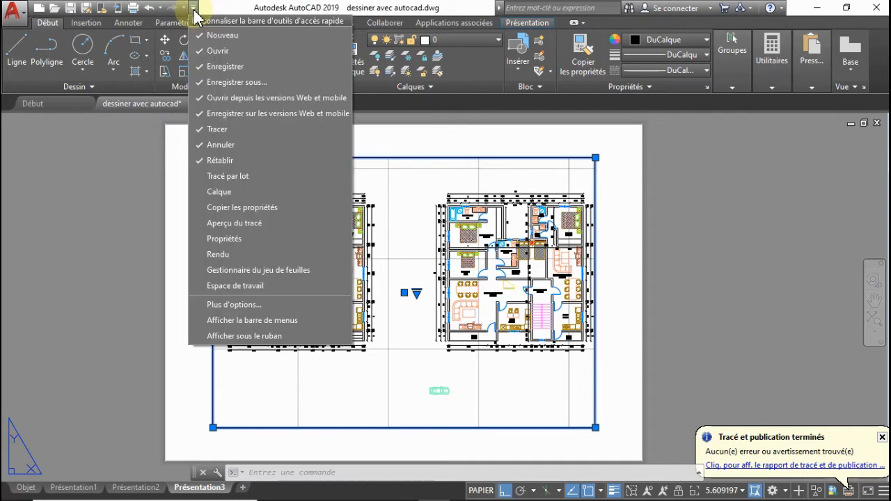
pyautogui.click(237, 321)
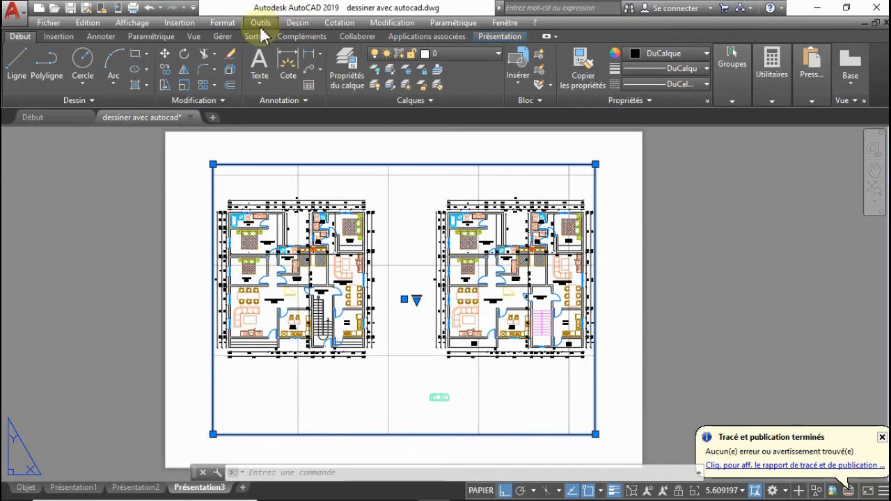
pyautogui.click(263, 23)
pyautogui.moveTo(269, 31)
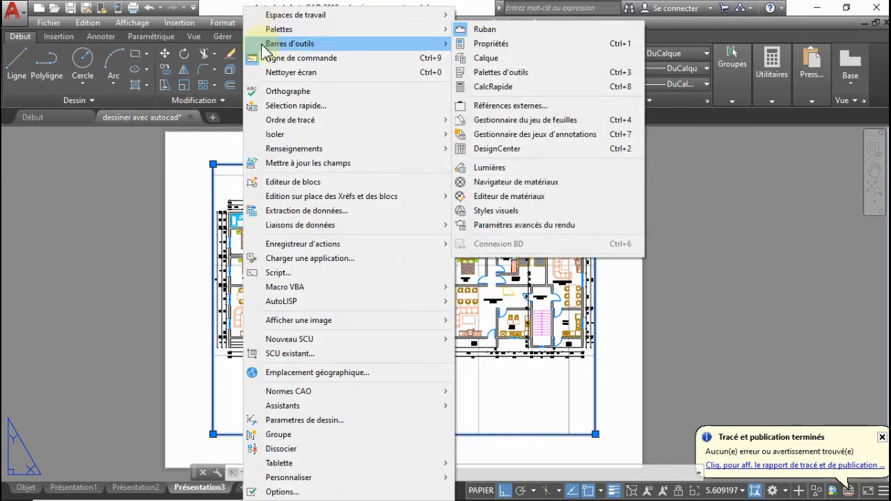
pyautogui.moveTo(293, 48)
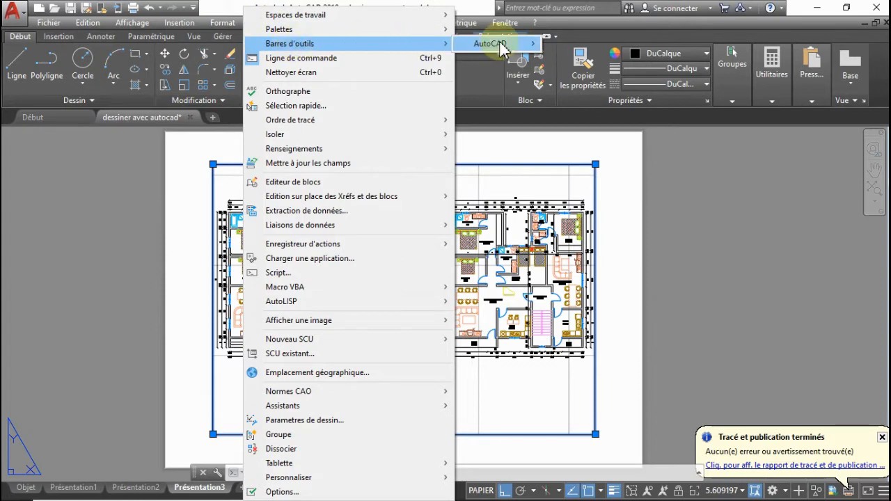
pyautogui.moveTo(502, 48)
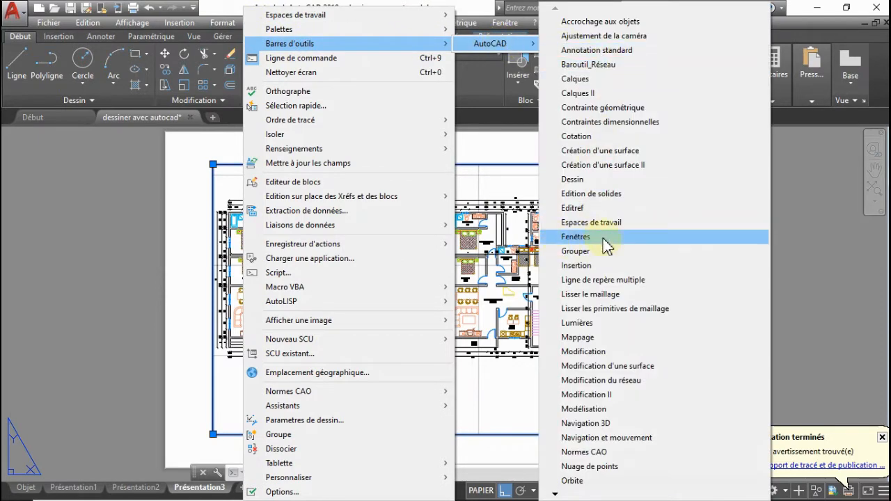
pyautogui.click(576, 236)
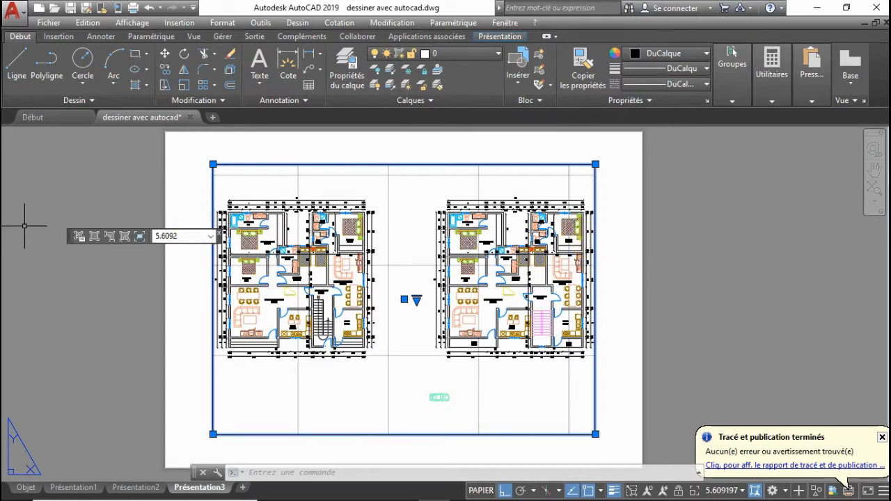
pyautogui.moveTo(72, 237); pyautogui.dragTo(28, 185)
# Set the scale of the selected viewport to 1:4
pyautogui.click(157, 186)
pyautogui.click(167, 186)
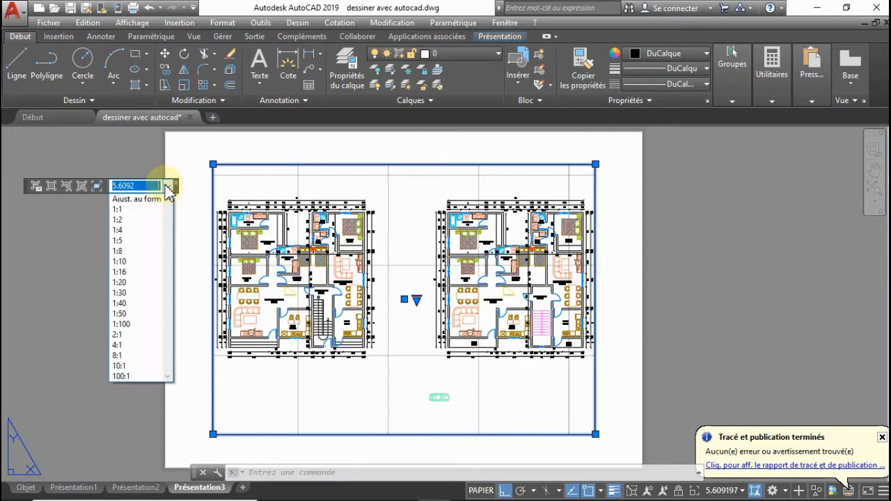
pyautogui.click(122, 230)
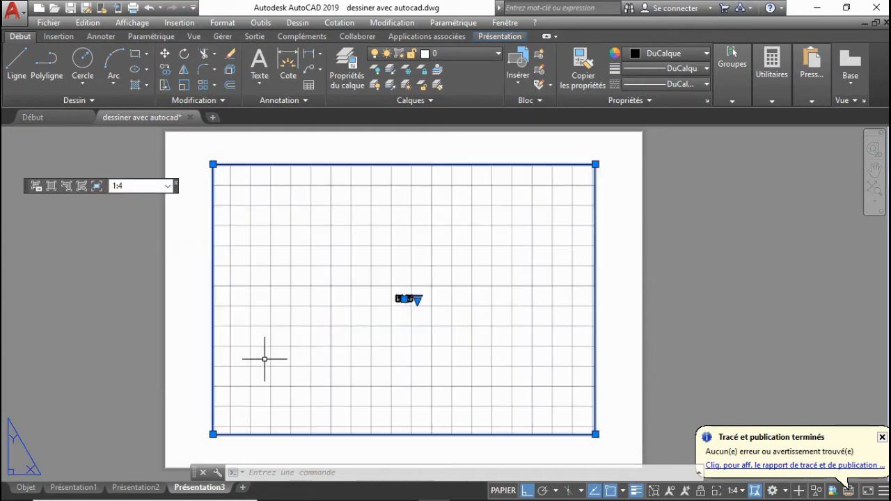
# Open the page setup manager for the Présentation3 layout and start modifying its page setup
pyautogui.moveTo(200, 491)
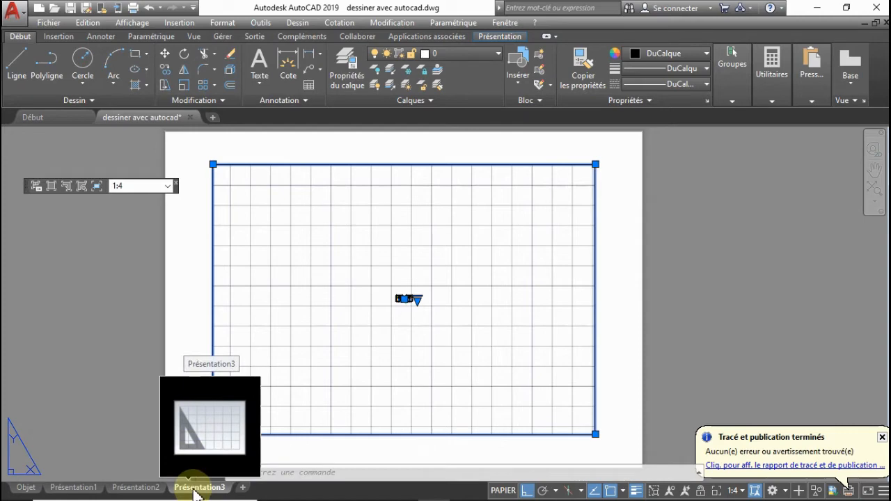
pyautogui.rightClick(194, 488)
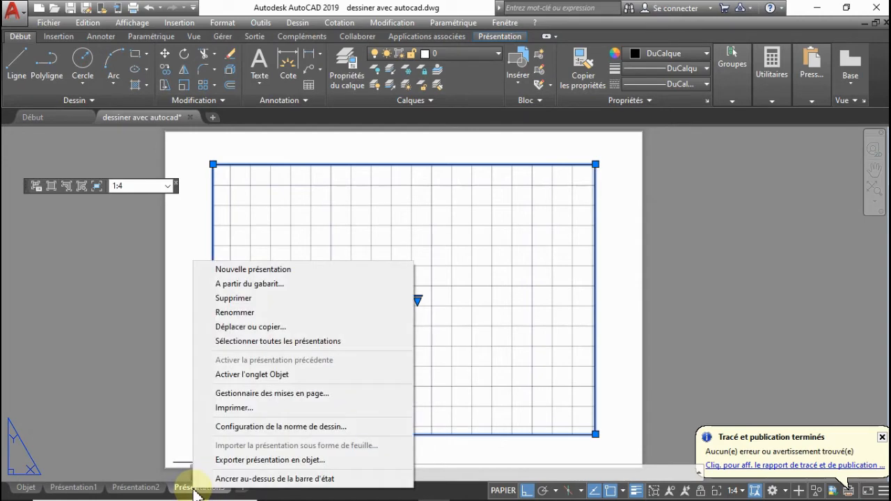
pyautogui.click(258, 394)
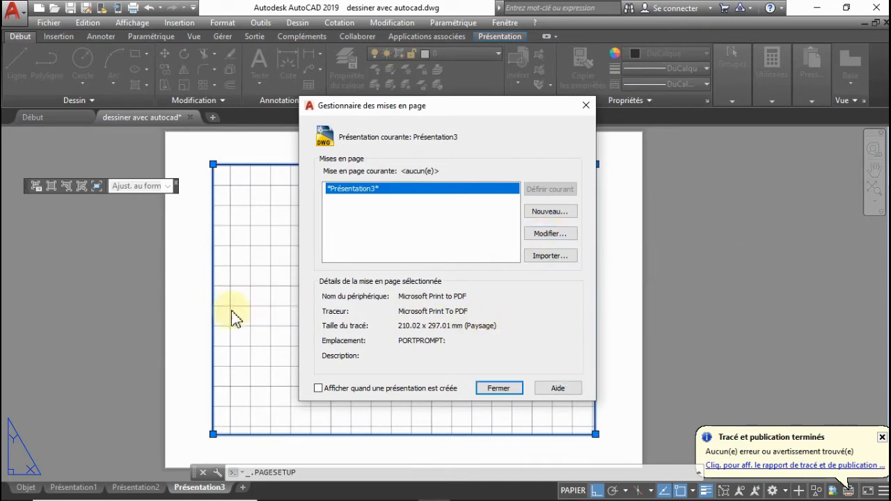
pyautogui.click(549, 234)
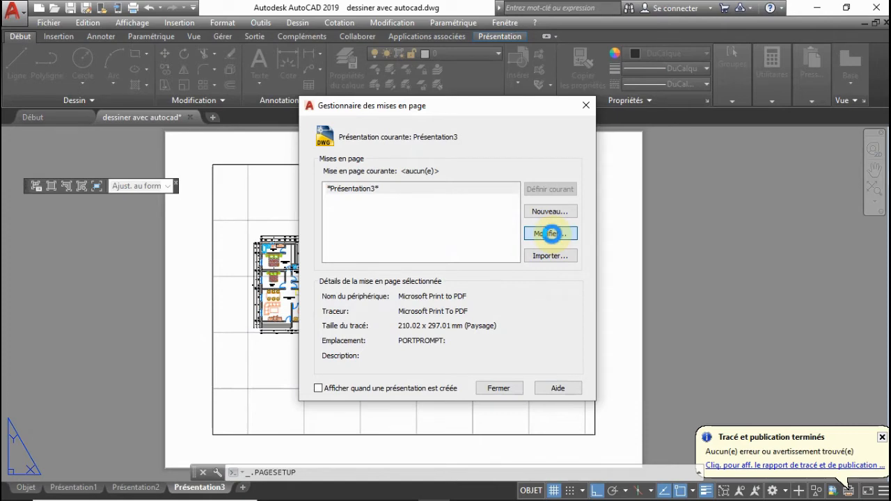
pyautogui.click(549, 234)
# Set the plotter of the Présentation3 page setup to DWG To PDF.pc3
pyautogui.click(253, 272)
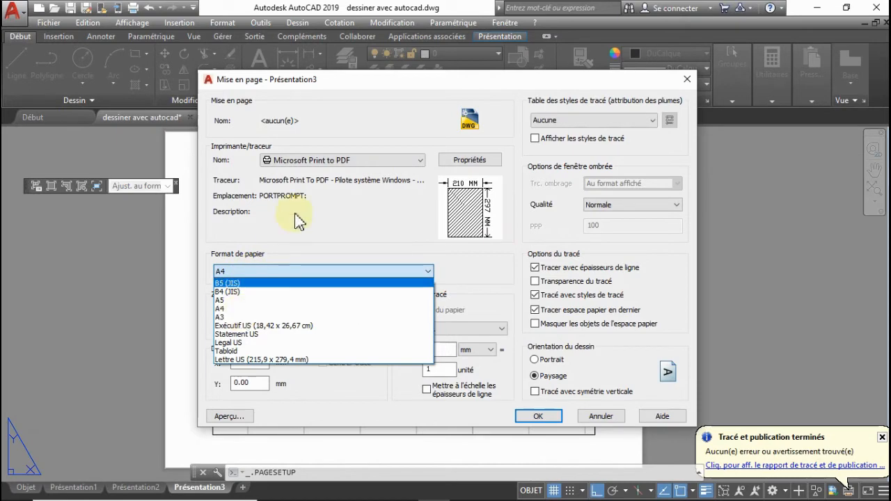
pyautogui.click(310, 157)
pyautogui.click(309, 158)
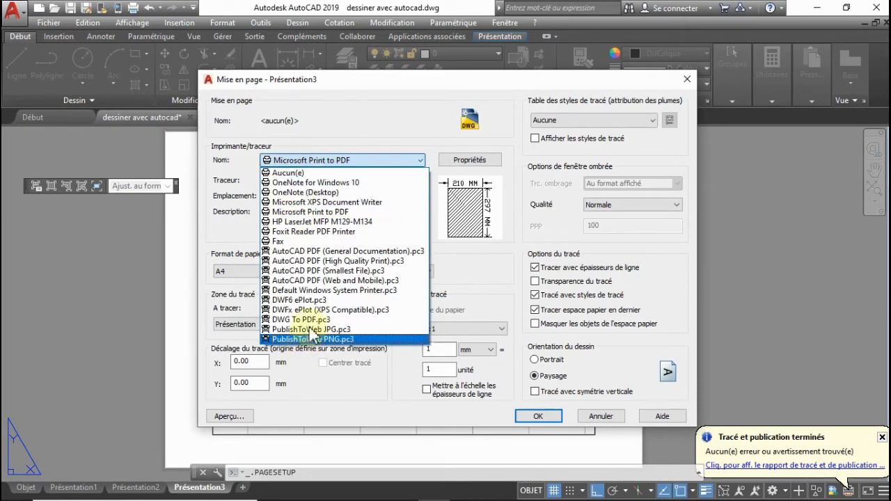
pyautogui.click(306, 319)
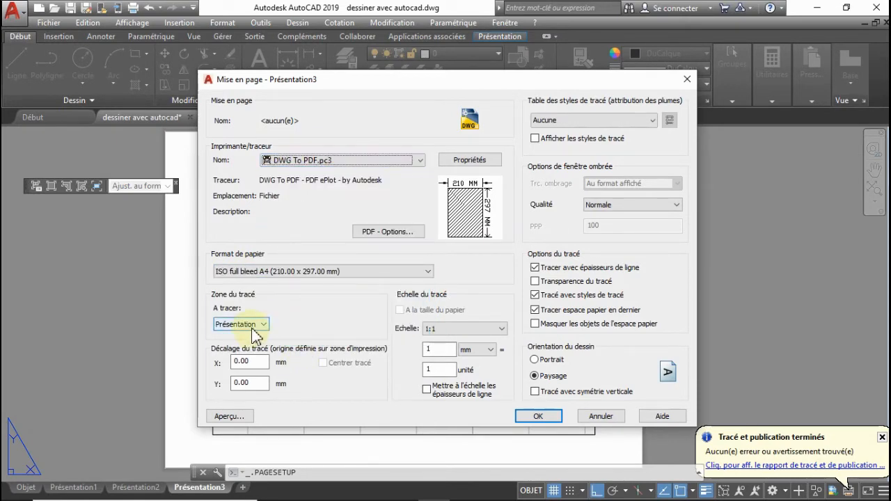
# Set the drawing orientation to Portrait, accept the page setup and close the page setup manager
pyautogui.click(553, 376)
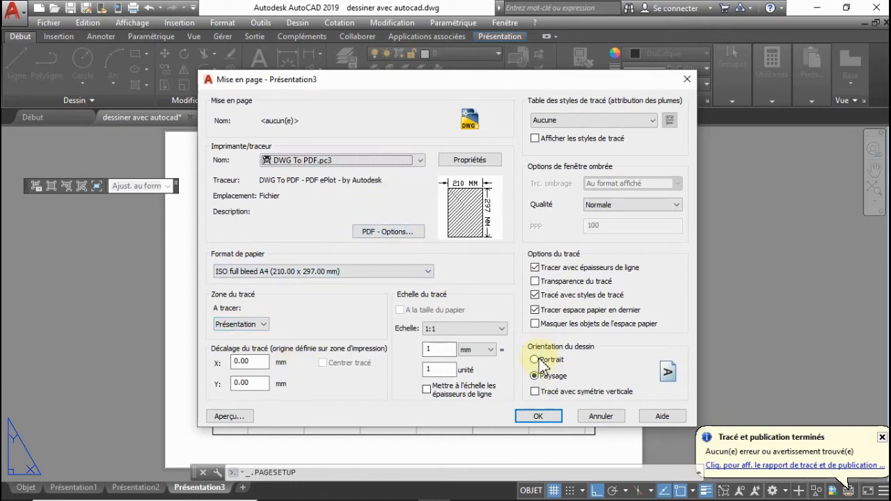
pyautogui.click(540, 417)
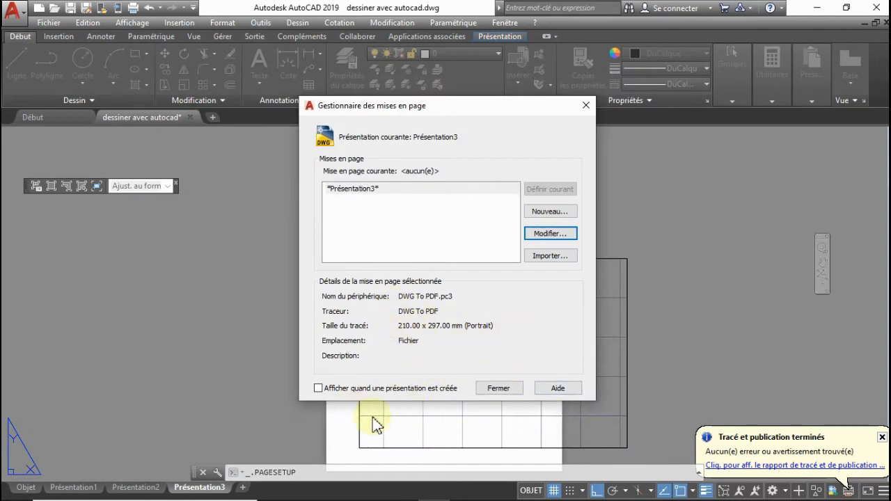
pyautogui.click(498, 388)
pyautogui.doubleClick(501, 394)
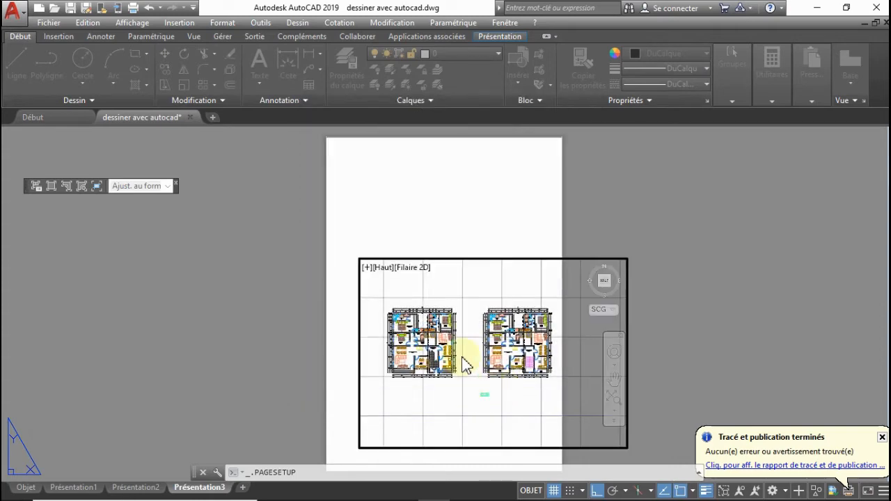
# Return from the viewport's model space to paper space and select the viewport frame
pyautogui.click(448, 260)
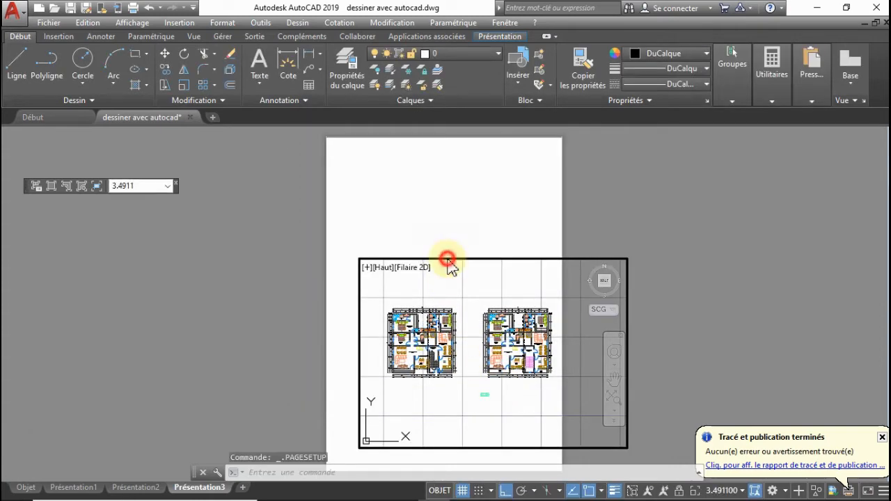
pyautogui.click(367, 312)
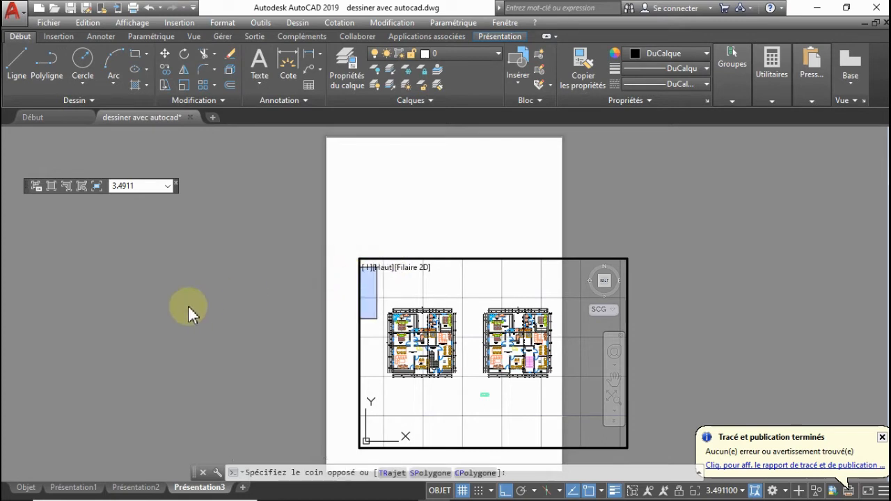
pyautogui.doubleClick(278, 309)
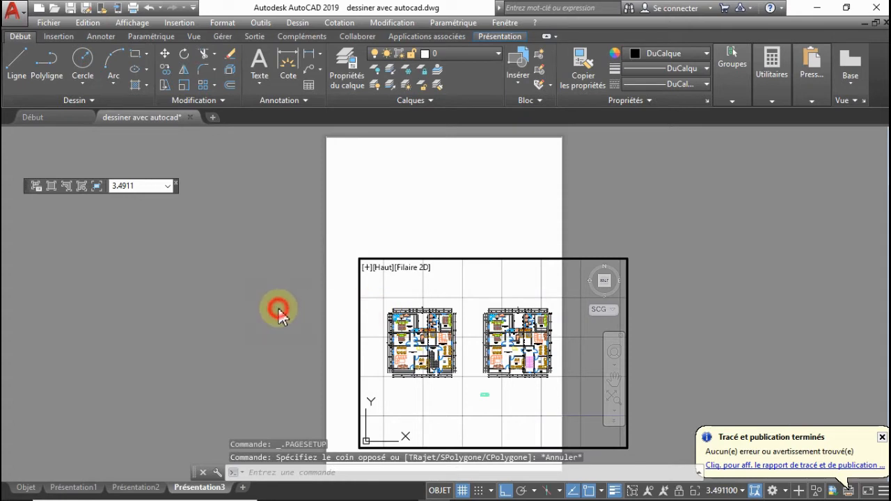
pyautogui.click(359, 292)
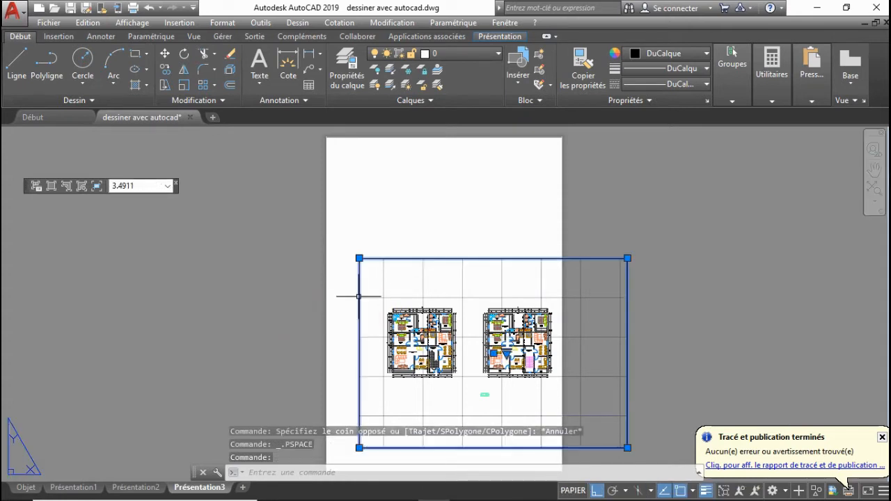
# Stretch the viewport's upper-left corner up and outward until it nearly meets the sheet's upper-left corner
pyautogui.click(359, 257)
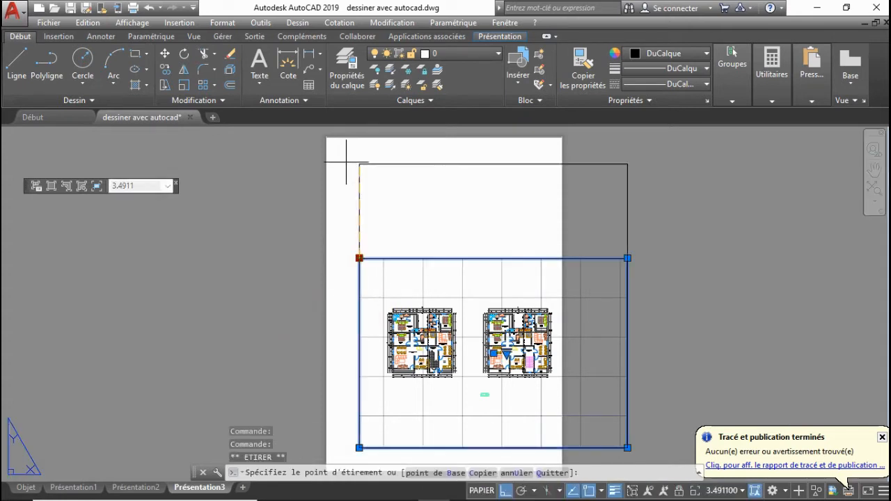
pyautogui.click(365, 144)
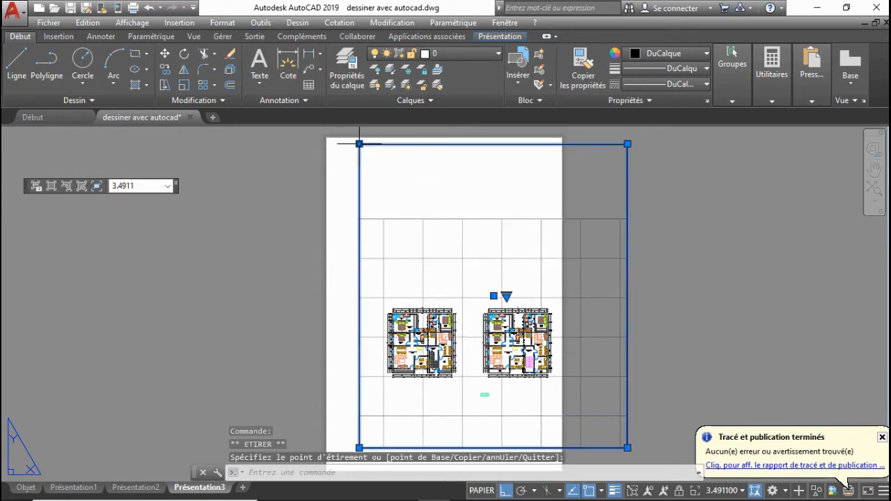
pyautogui.click(359, 144)
pyautogui.click(330, 144)
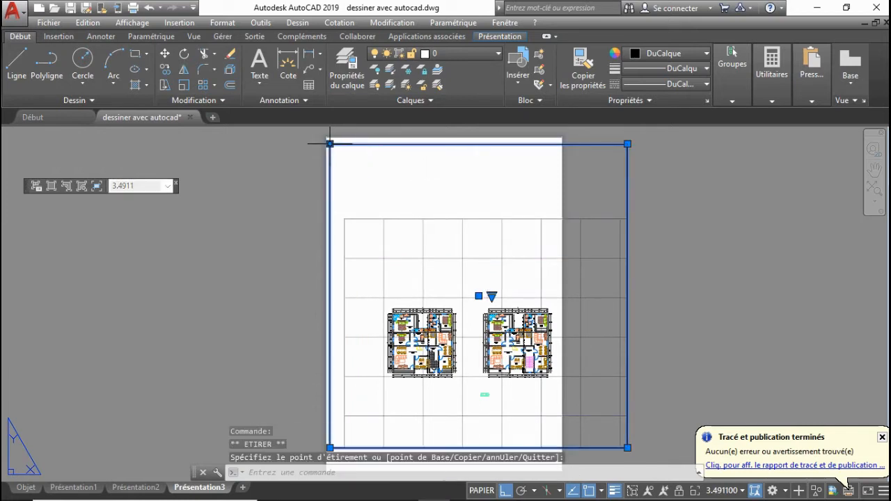
pyautogui.scroll(10, 323, 141)
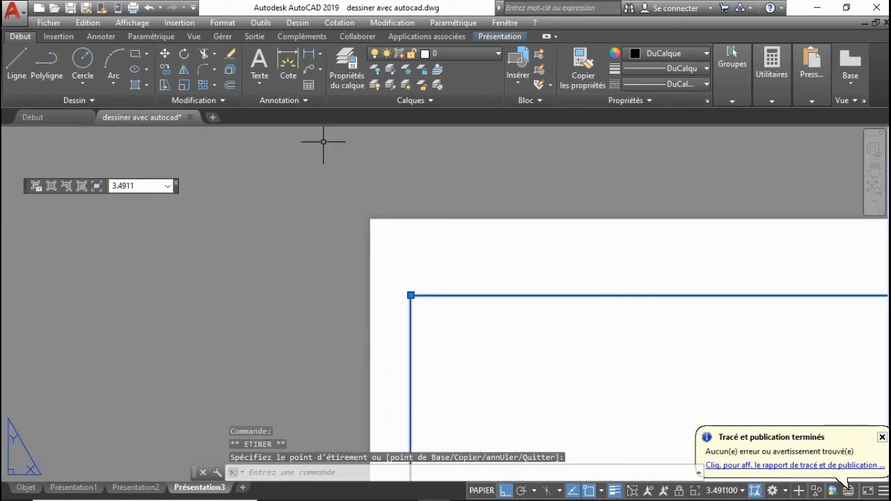
pyautogui.click(411, 296)
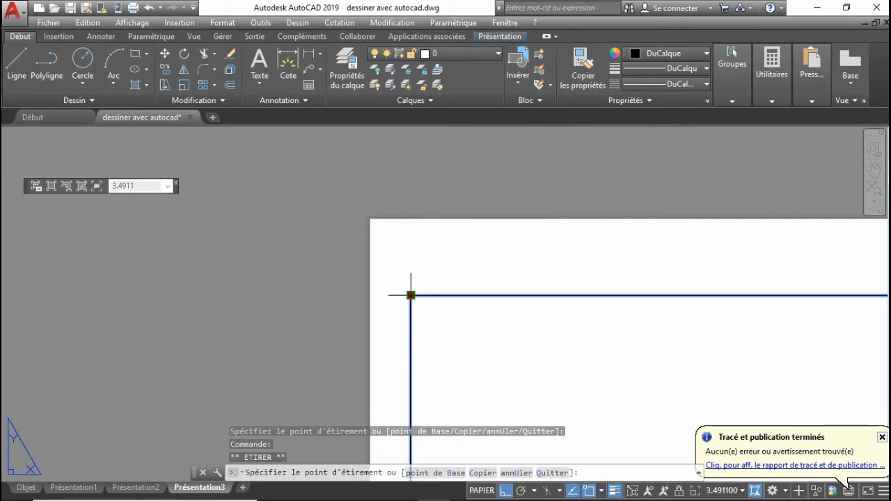
pyautogui.click(410, 226)
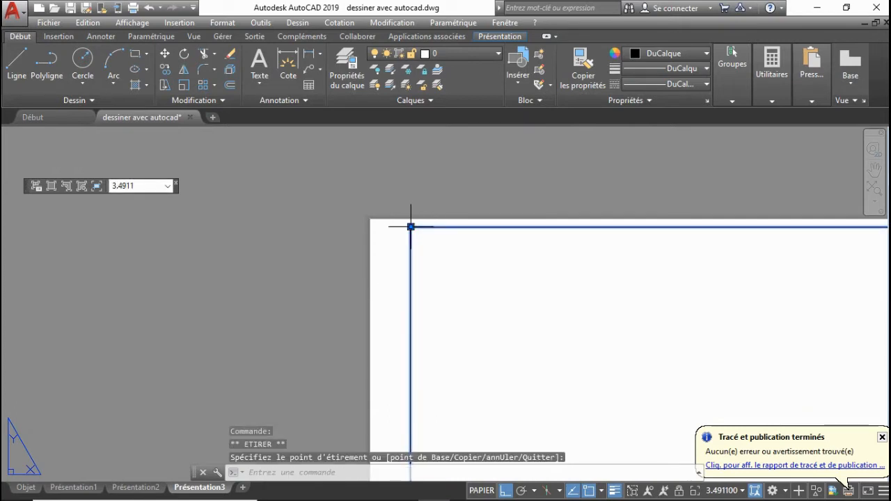
pyautogui.click(410, 226)
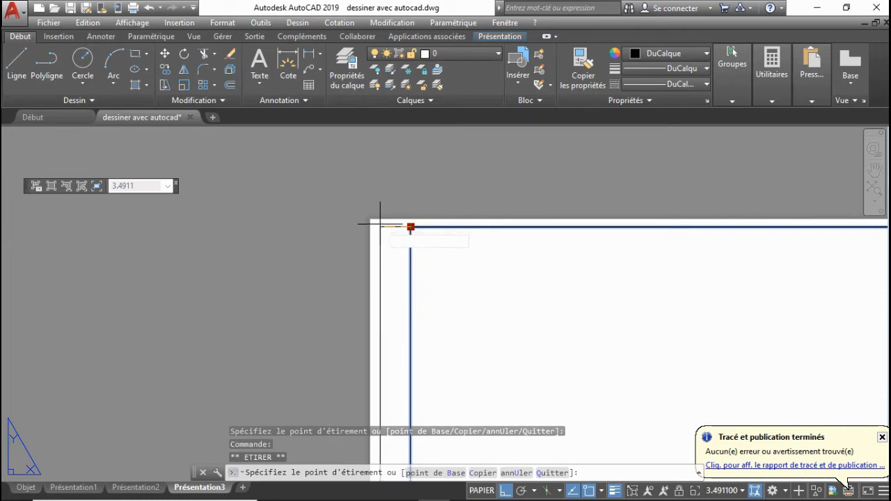
pyautogui.click(380, 224)
# Stretch the viewport's upper-right corner inward to just inside the sheet's right edge
pyautogui.scroll(-5, 597, 259)
pyautogui.scroll(6, 599, 265)
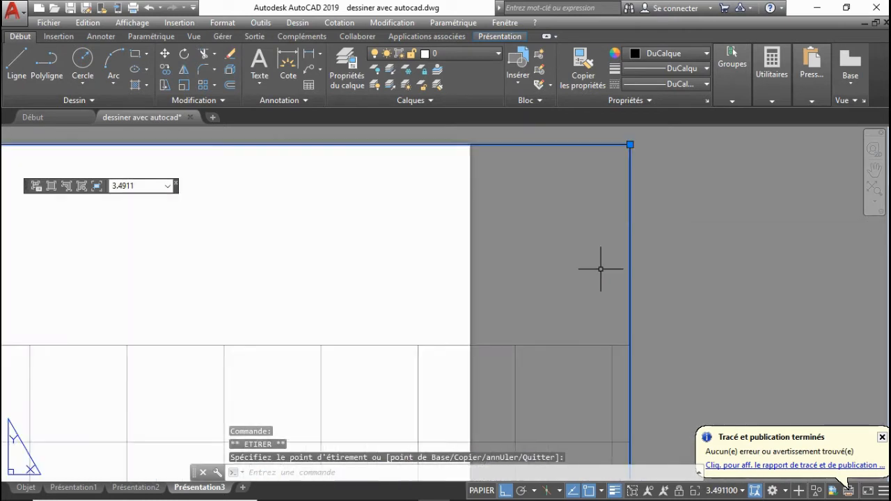
pyautogui.click(630, 144)
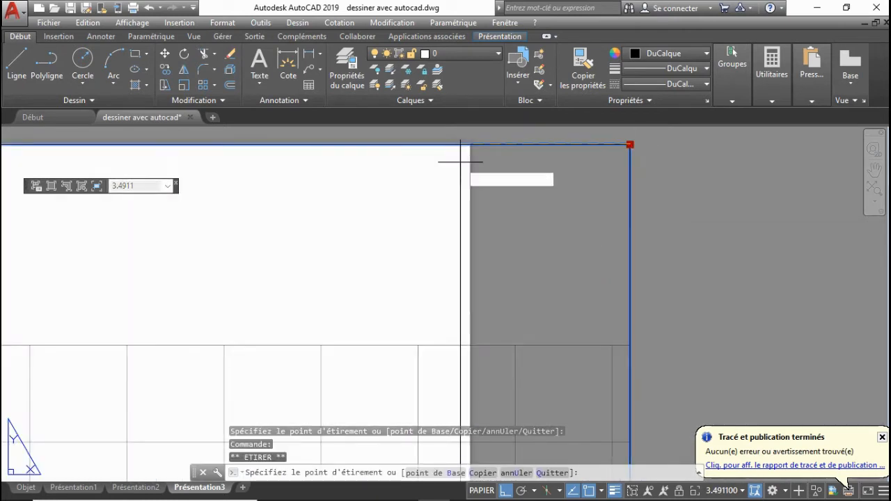
pyautogui.scroll(4, 463, 163)
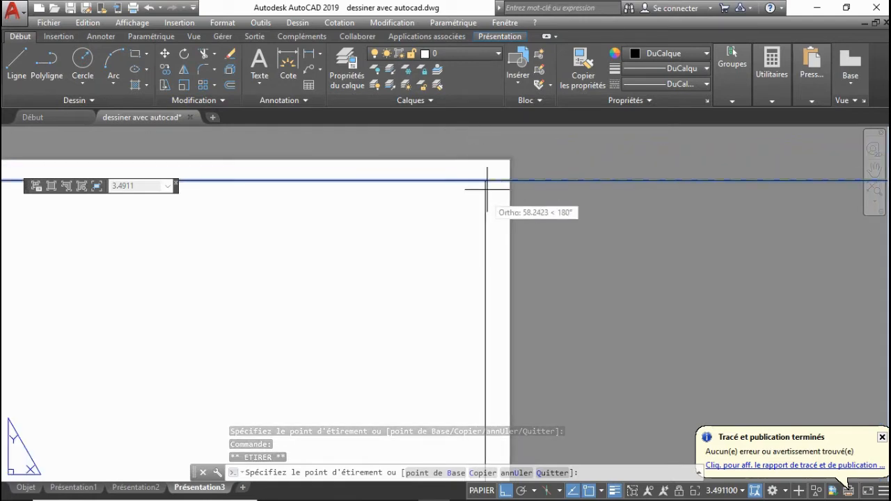
pyautogui.click(486, 186)
# Stretch the viewport's lower-right corner down to just above the sheet's bottom edge and deselect the viewport
pyautogui.scroll(-5, 501, 174)
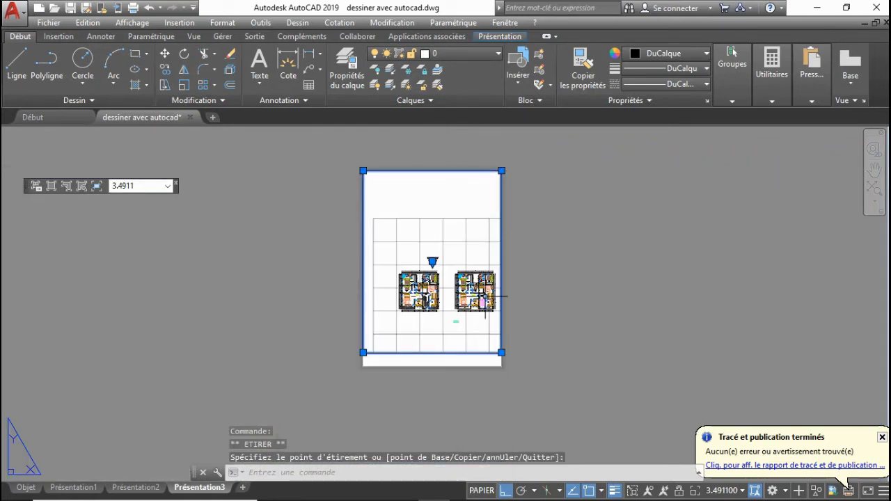
pyautogui.scroll(8, 487, 355)
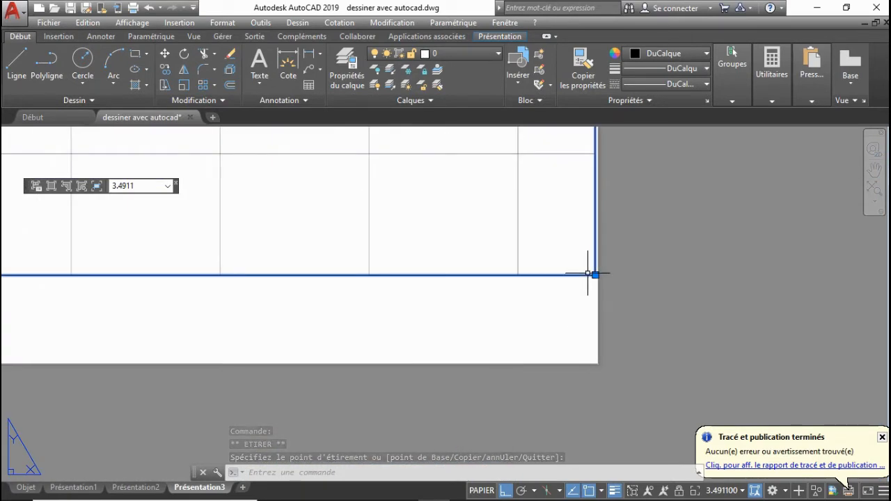
pyautogui.click(595, 275)
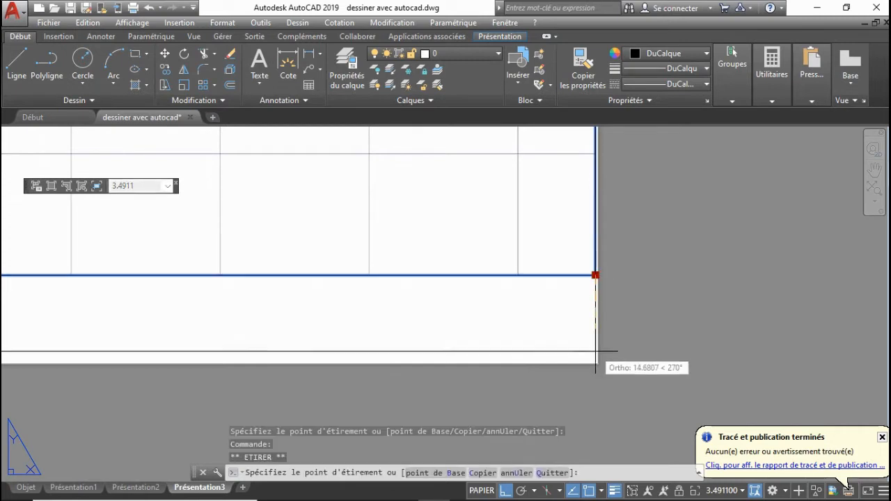
pyautogui.click(595, 360)
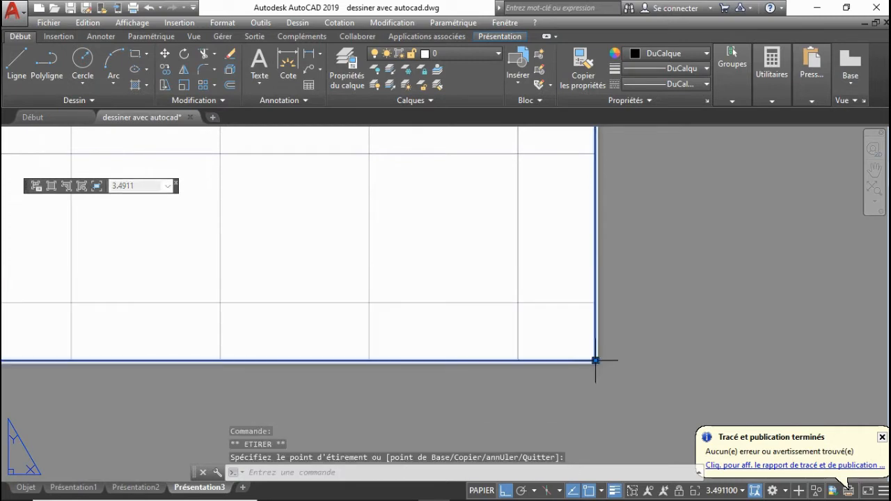
pyautogui.scroll(-5, 656, 342)
pyautogui.scroll(-4, 493, 271)
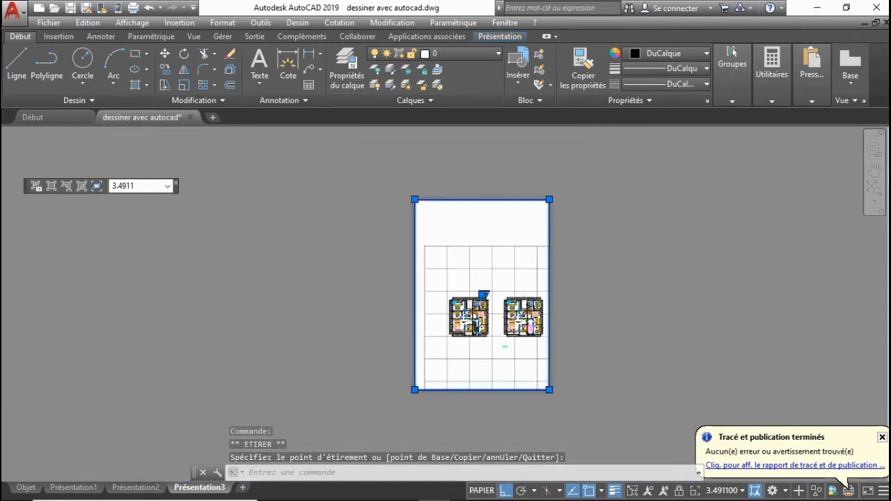
pyautogui.scroll(2, 501, 323)
pyautogui.press('Escape')
pyautogui.press('Escape')
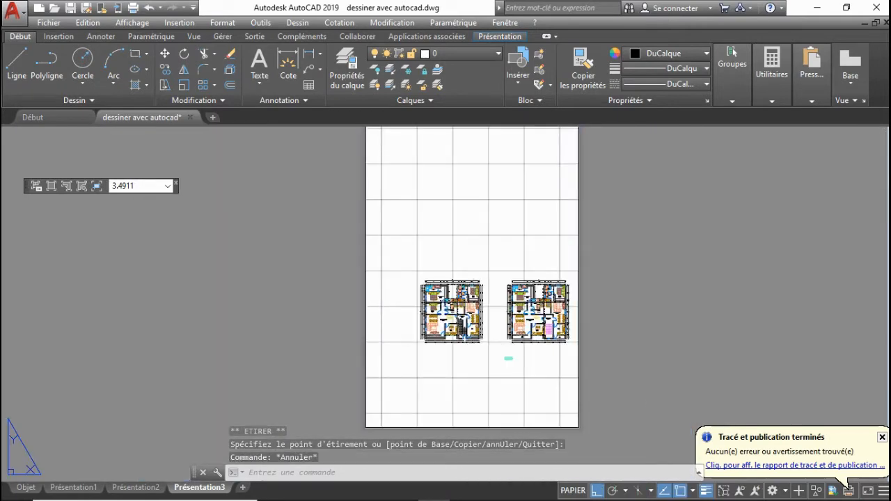
# Select the viewport frame that fills the Présentation3 sheet
pyautogui.scroll(-6, 445, 300)
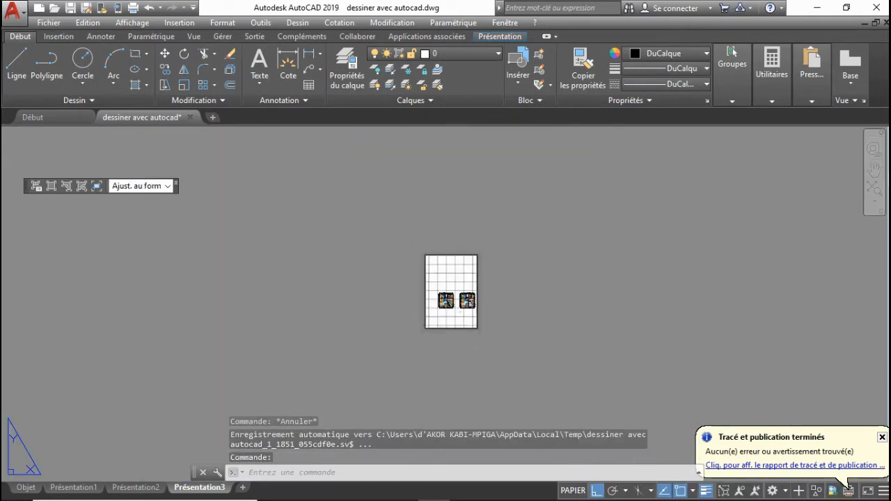
pyautogui.scroll(4, 424, 303)
pyautogui.press('Escape')
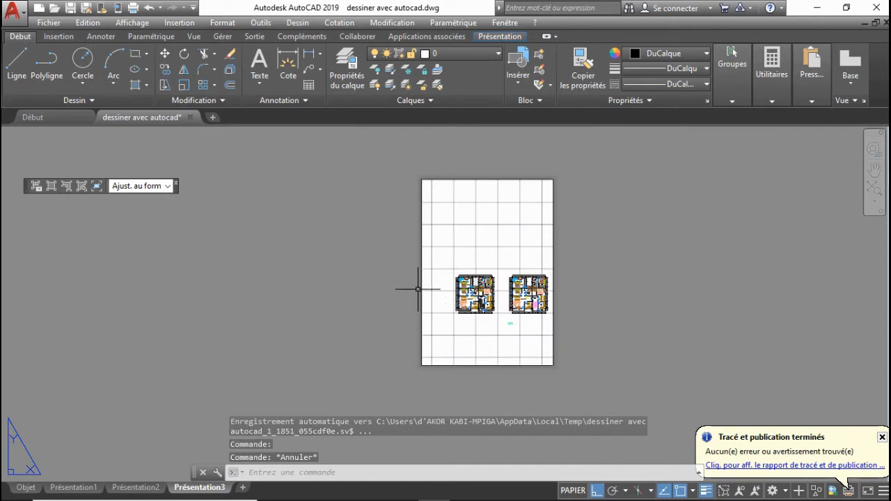
pyautogui.click(423, 260)
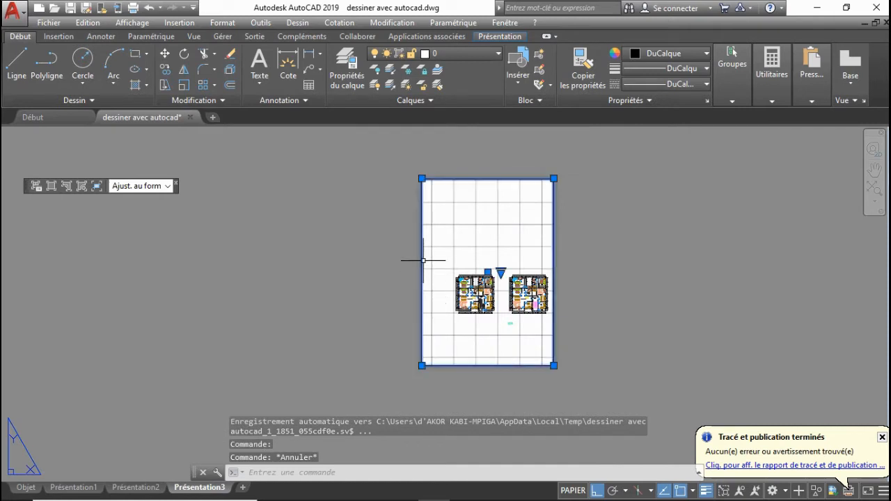
# Try scales of 1:100 and 1:1 on the selected viewport
pyautogui.click(147, 186)
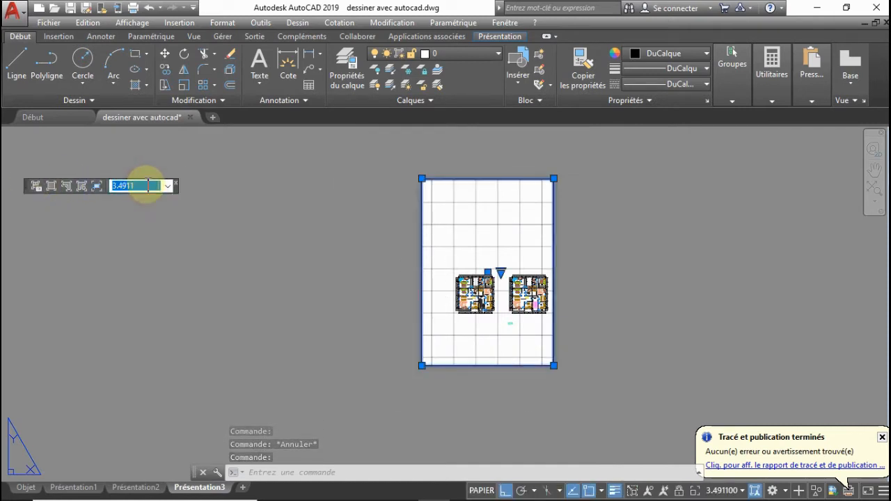
pyautogui.write('1')
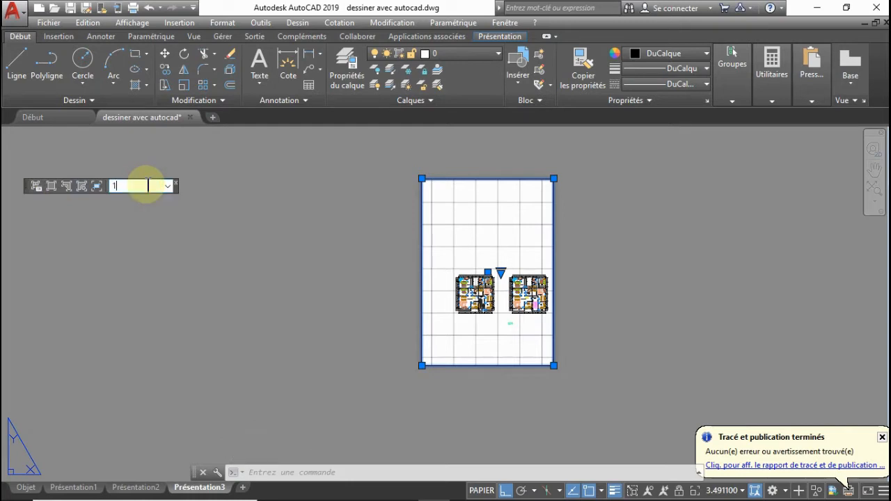
pyautogui.write('/100')
pyautogui.press('Return')
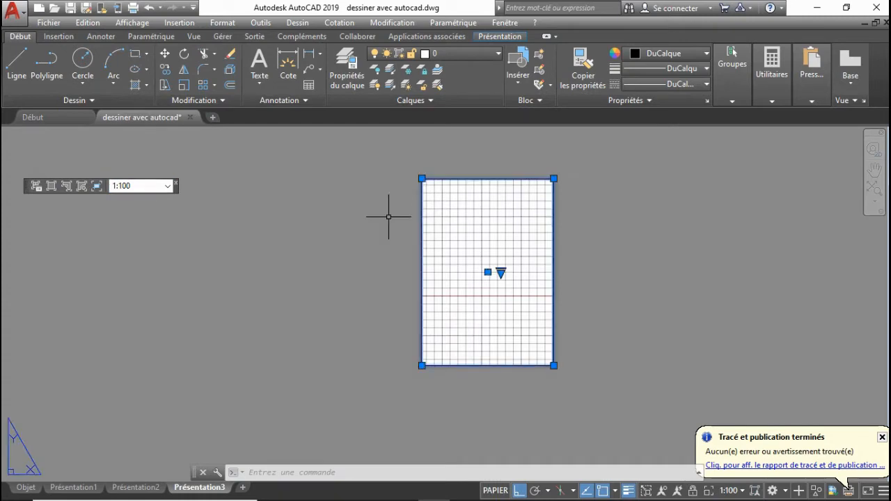
pyautogui.scroll(6, 450, 265)
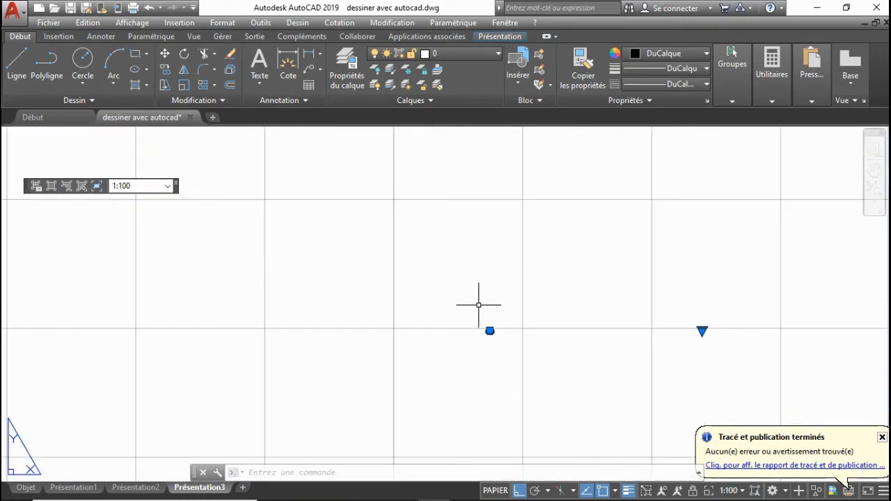
pyautogui.scroll(-8, 504, 369)
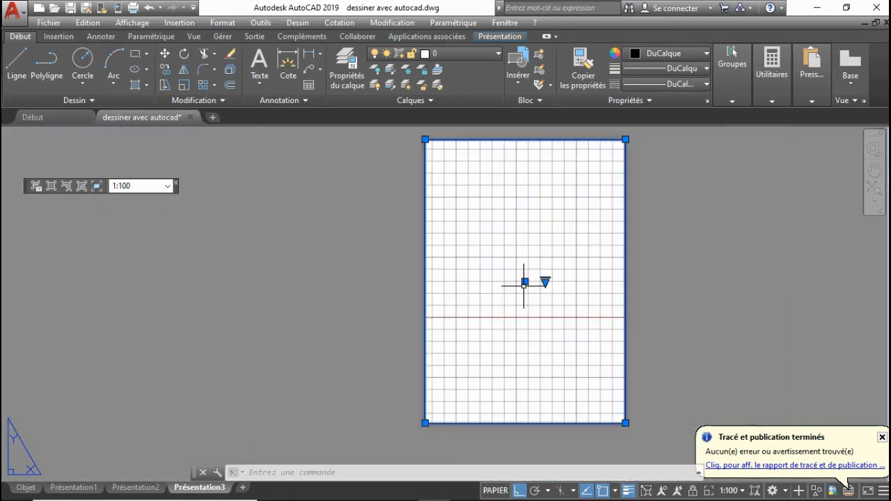
pyautogui.click(145, 185)
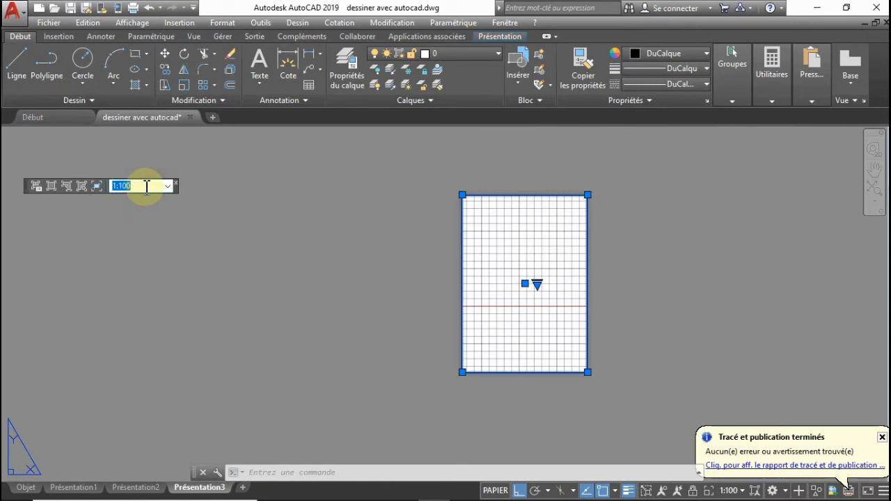
pyautogui.write('1')
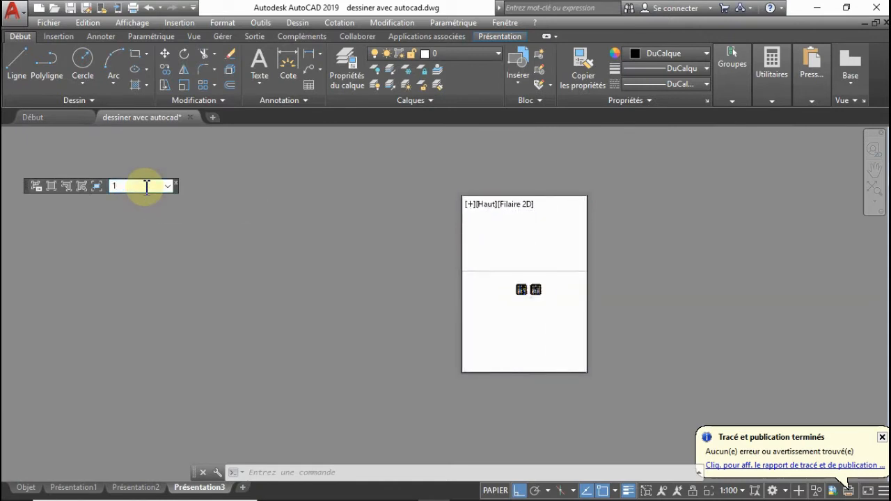
pyautogui.press('Return')
# Set the selected viewport's scale to 10:1 and leave the viewport deselected
pyautogui.click(146, 186)
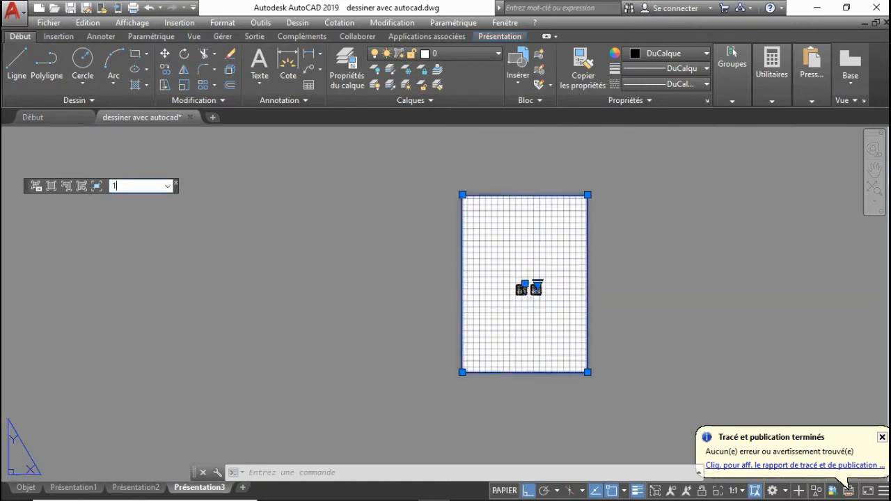
pyautogui.write('10')
pyautogui.press('Return')
pyautogui.click(146, 186)
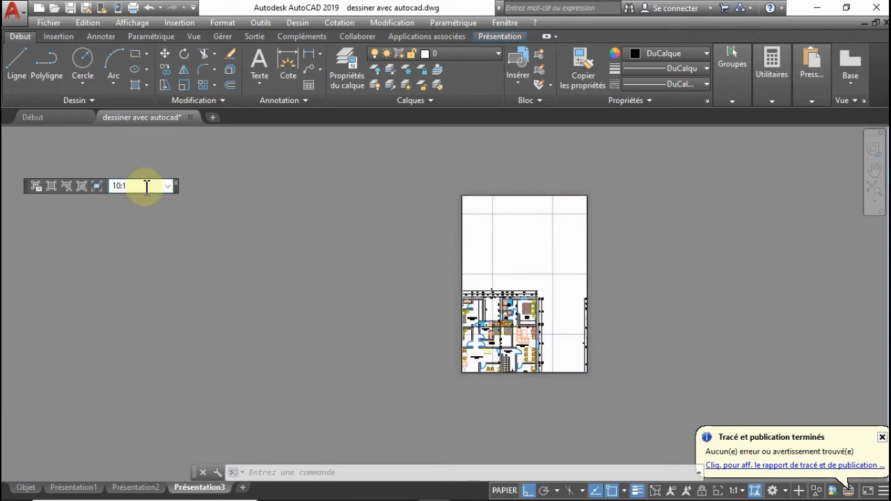
pyautogui.press('Escape')
# Enter the viewport's model space and pan the left floor plan to the horizontal centre of the sheet's upper half
pyautogui.doubleClick(529, 250)
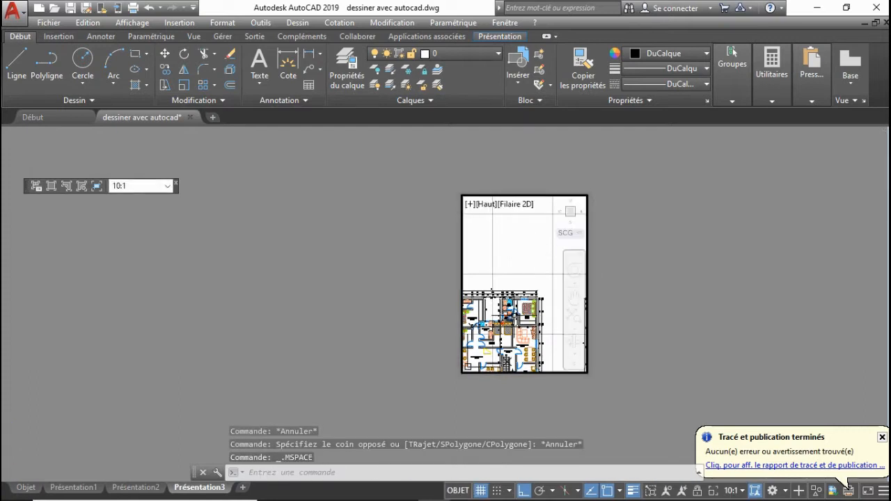
pyautogui.click(574, 298)
pyautogui.moveTo(506, 319); pyautogui.dragTo(528, 266)
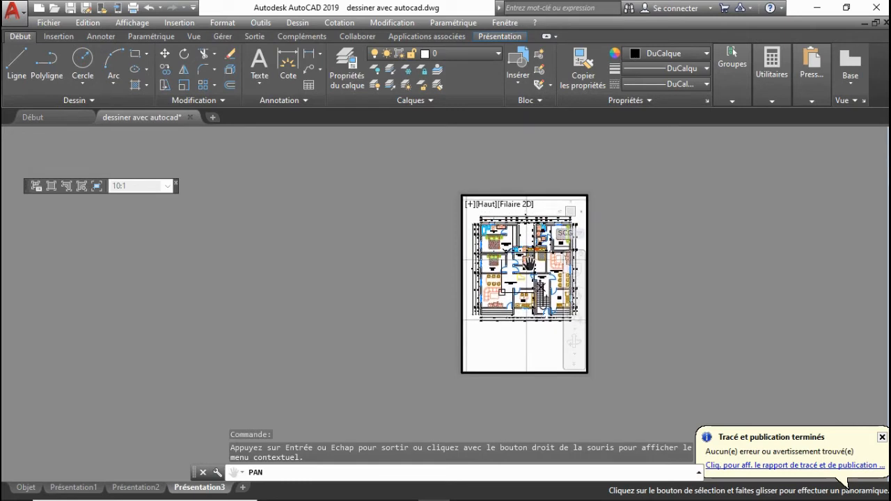
pyautogui.moveTo(526, 266); pyautogui.dragTo(526, 266)
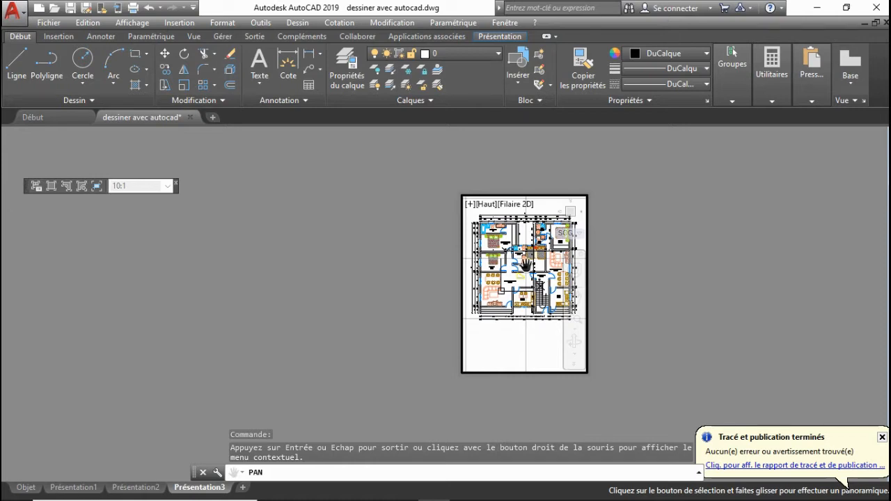
pyautogui.click(51, 186)
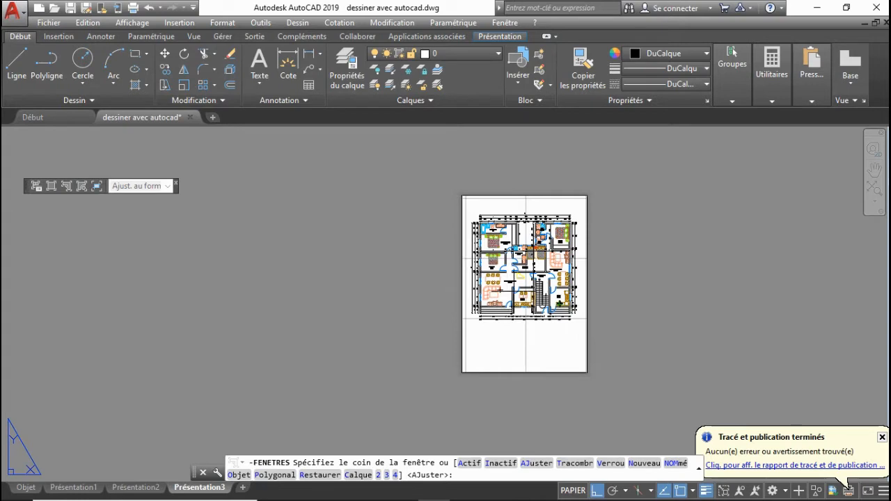
pyautogui.scroll(2, 523, 279)
pyautogui.scroll(-2, 524, 278)
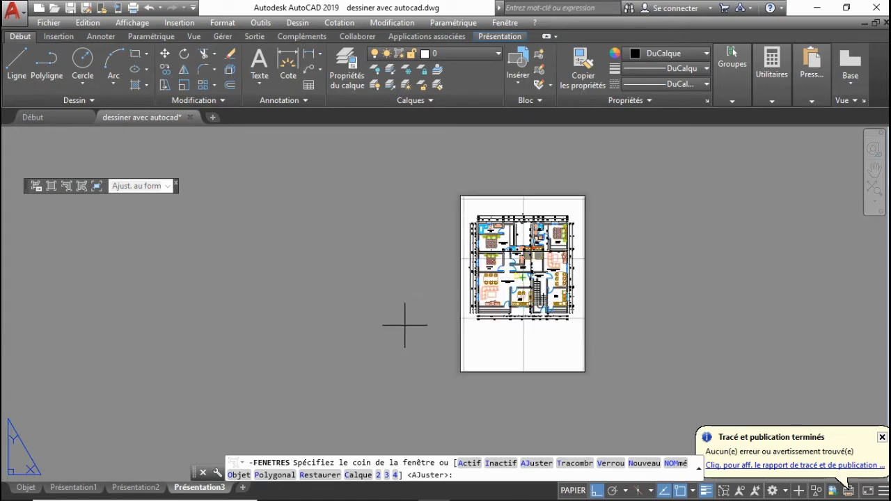
pyautogui.click(204, 487)
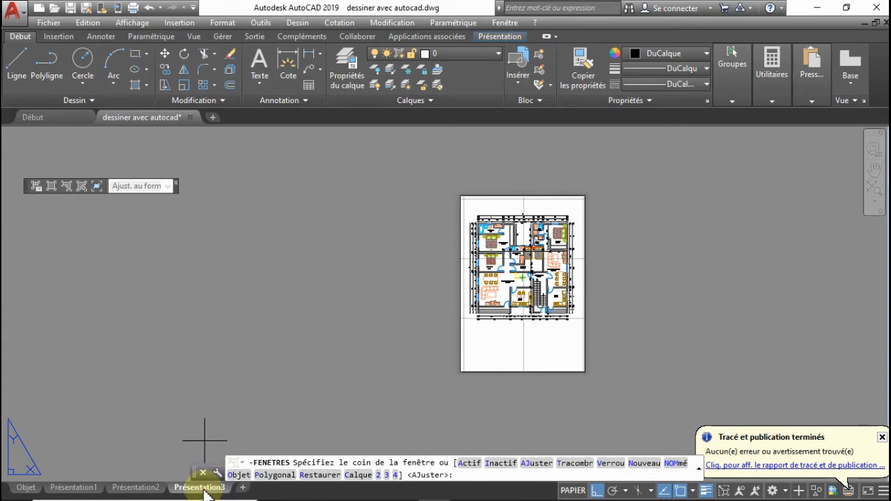
pyautogui.press('Escape')
pyautogui.press('Escape')
pyautogui.press('Escape')
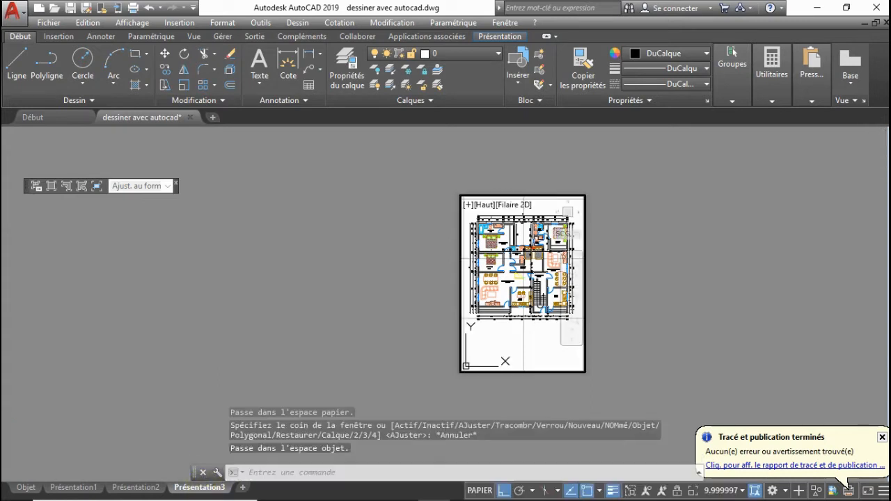
# Rename the Présentation3 layout to RDC
pyautogui.rightClick(202, 488)
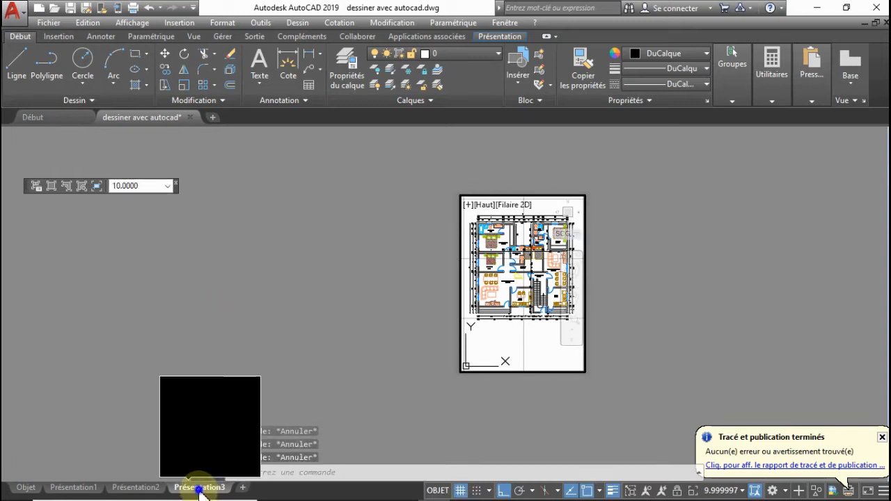
pyautogui.click(244, 313)
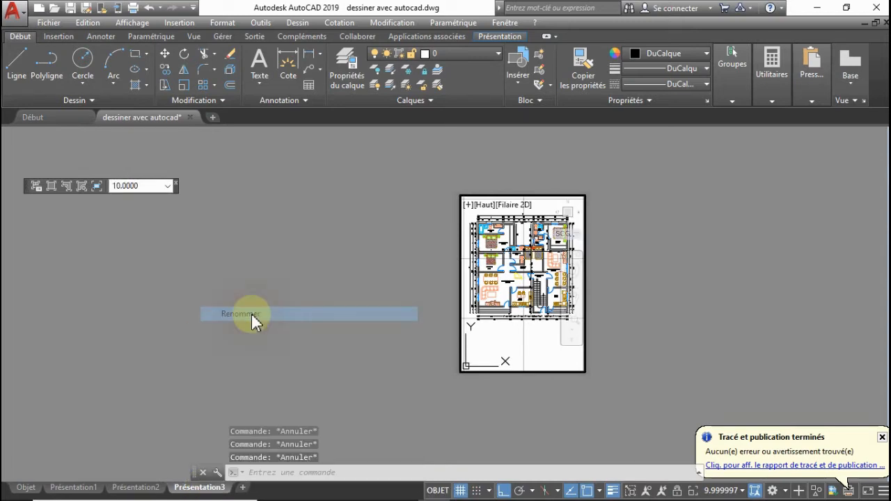
pyautogui.write('RDC')
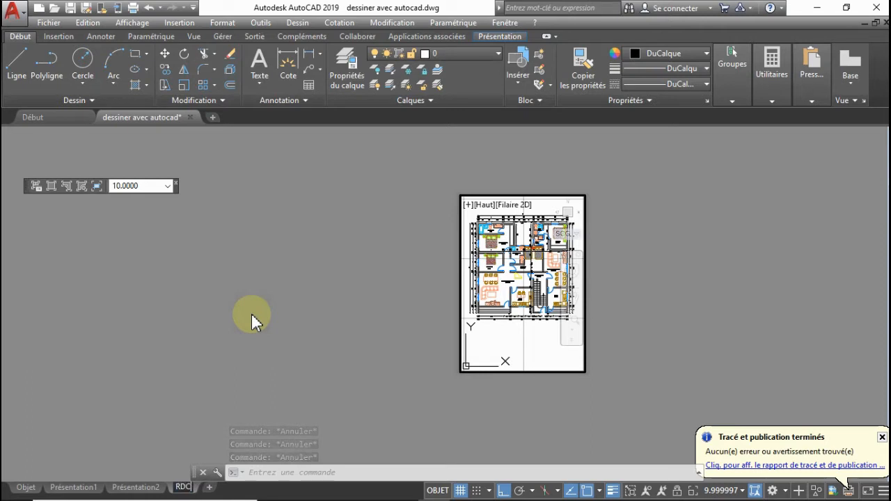
# Add a new layout after RDC, open it and rename it Etage
pyautogui.click(208, 489)
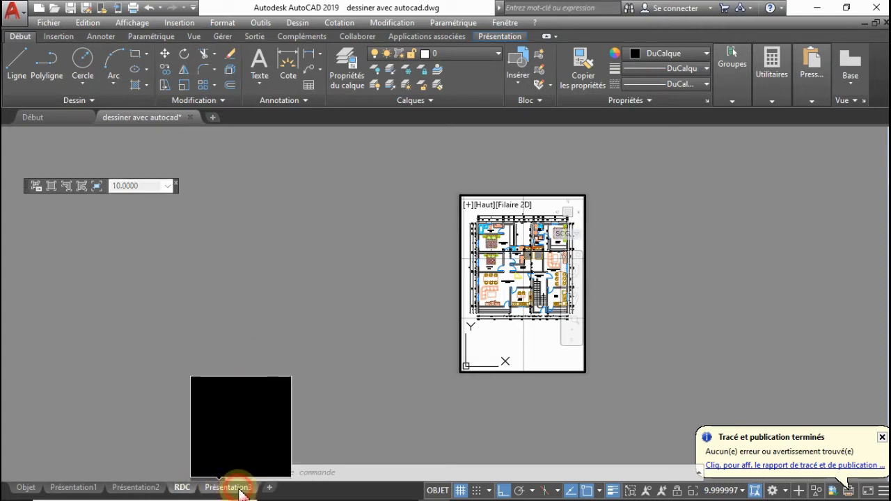
pyautogui.click(241, 491)
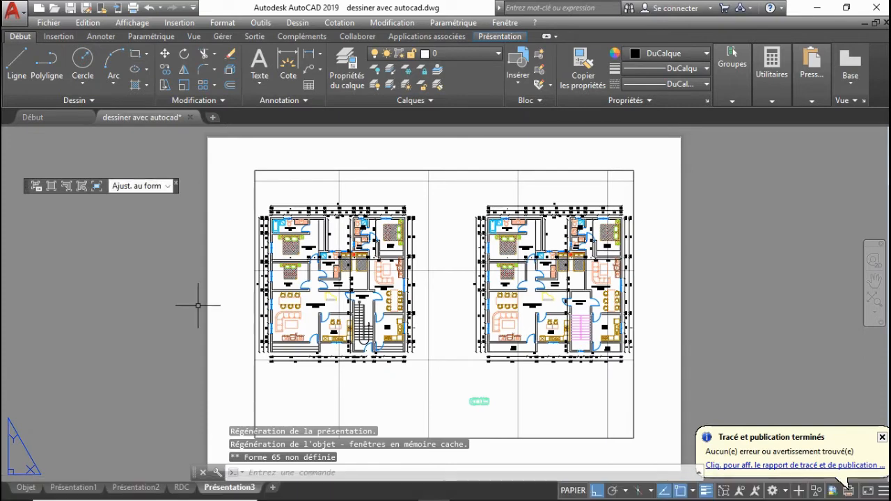
pyautogui.rightClick(228, 487)
pyautogui.click(274, 311)
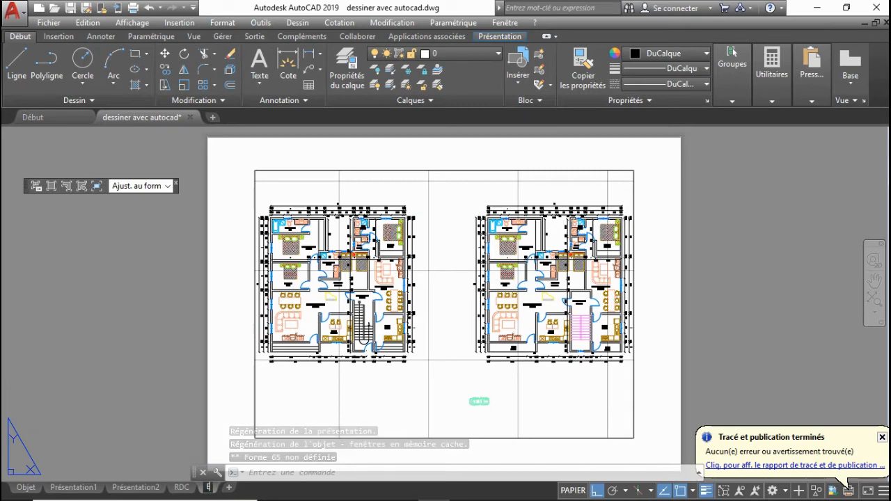
pyautogui.write('Etage')
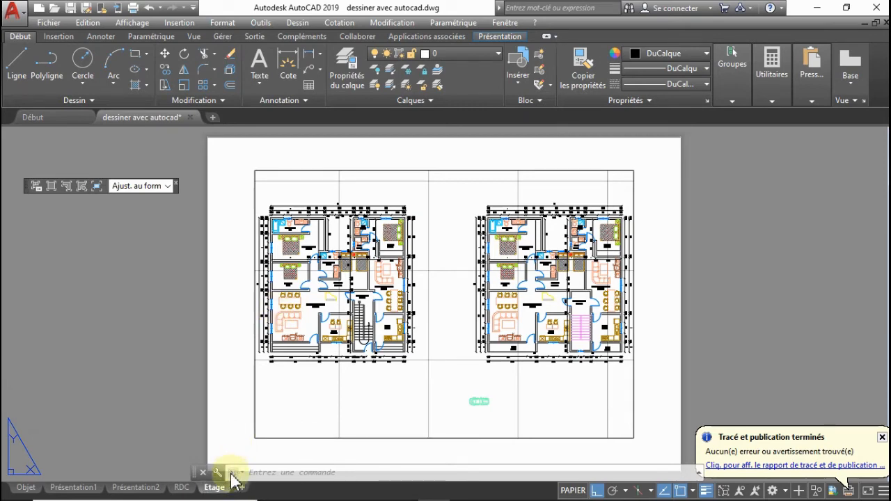
# Change the Etage layout's name to Etages
pyautogui.click(216, 489)
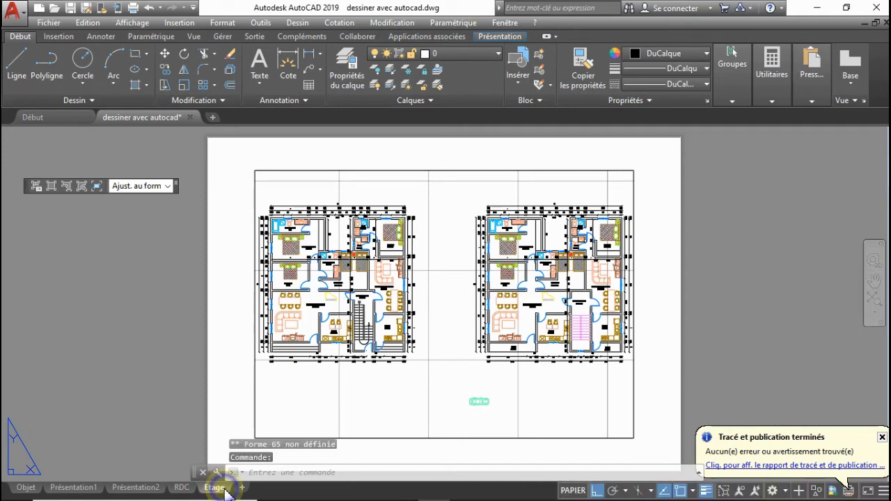
pyautogui.rightClick(216, 488)
pyautogui.click(278, 312)
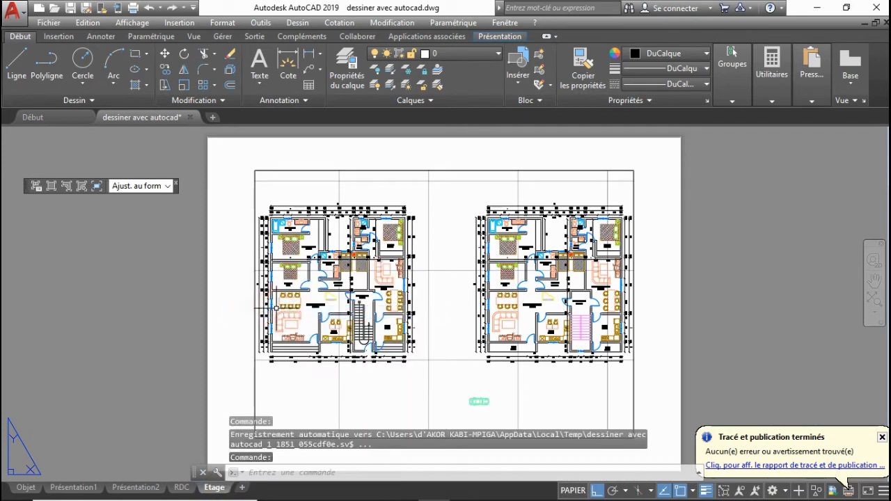
pyautogui.press('End')
pyautogui.write('s')
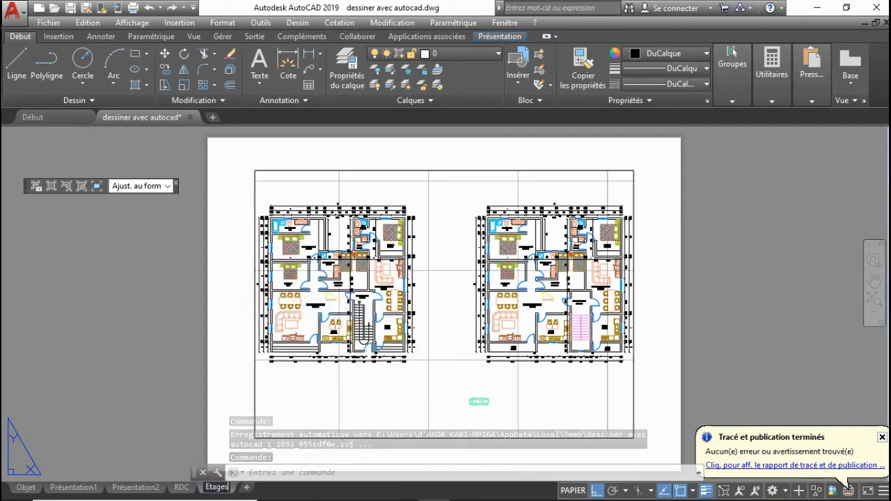
pyautogui.press('Return')
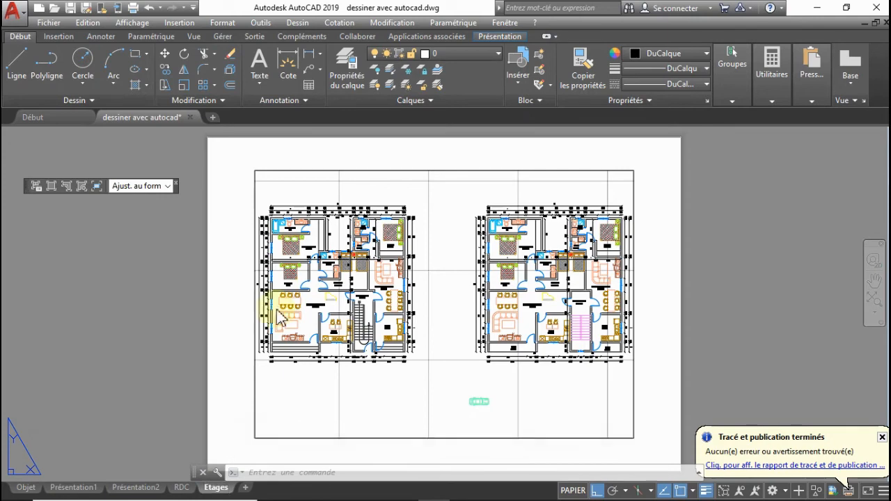
# Open the Etages layout's page setup for editing and set its plotter to DWG To PDF.pc3
pyautogui.rightClick(218, 487)
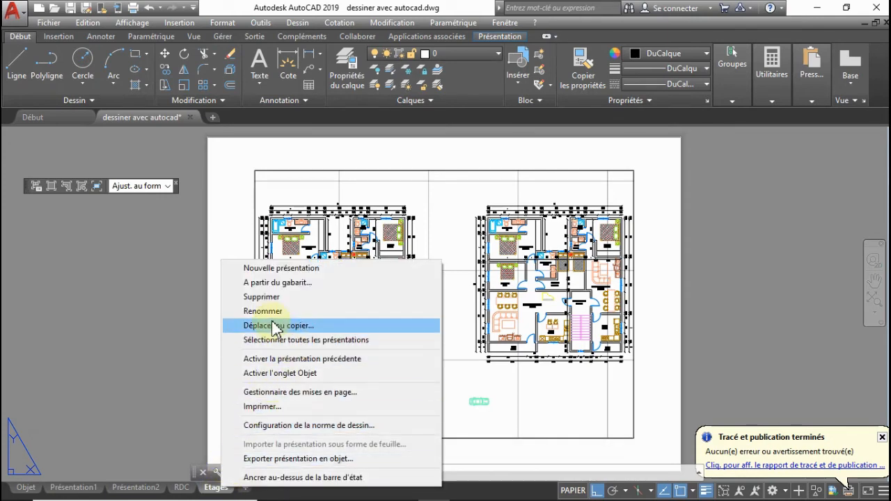
pyautogui.click(271, 394)
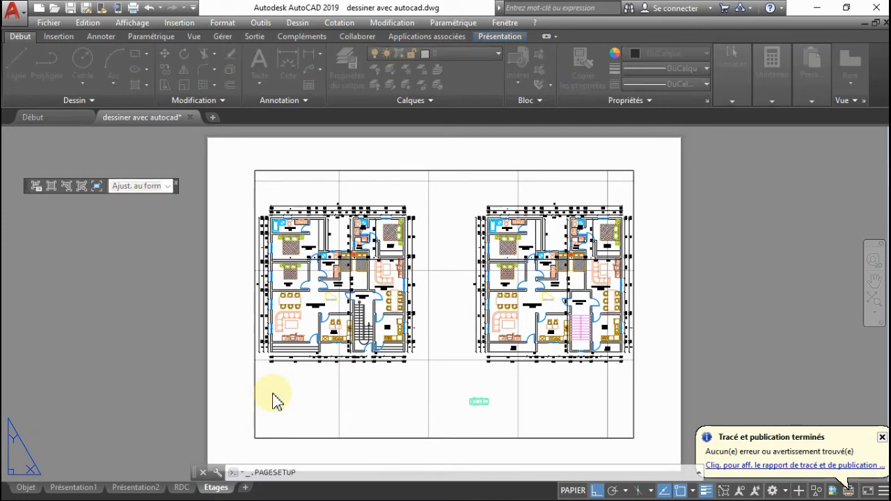
pyautogui.click(554, 234)
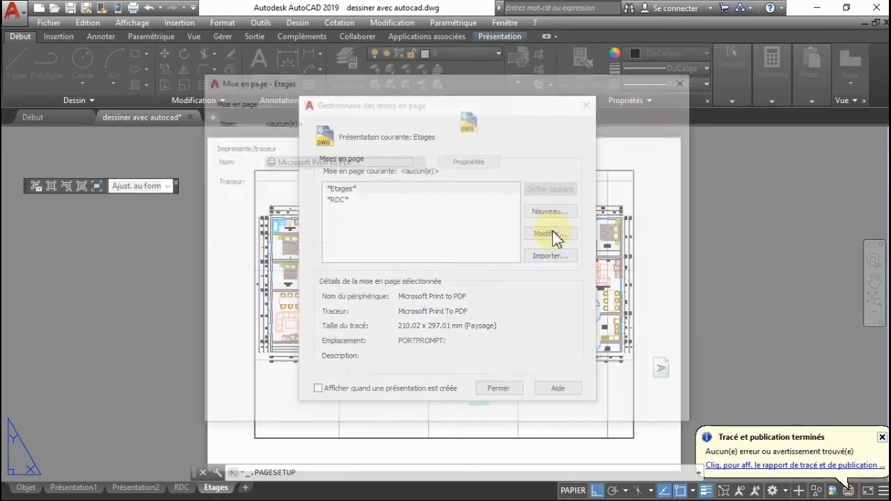
pyautogui.click(348, 160)
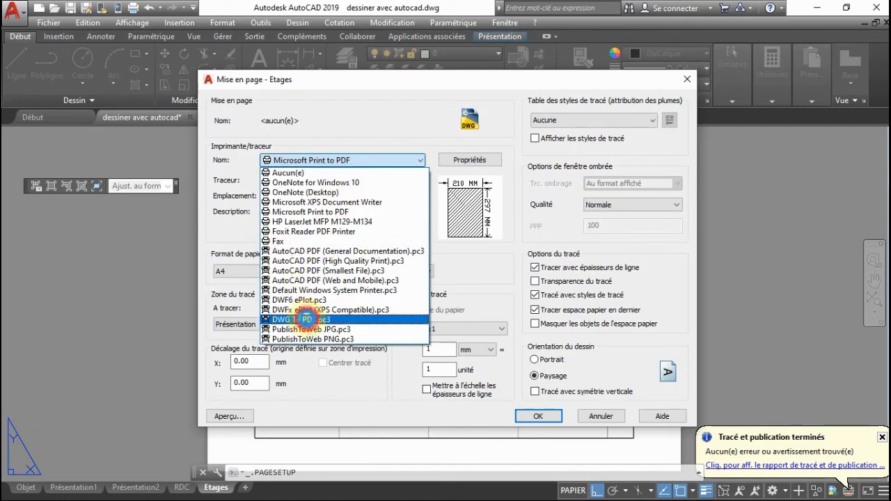
pyautogui.click(302, 319)
# Set the Etages page to ISO A4 (210.00 x 297.00 mm) in portrait orientation and close the page setup manager
pyautogui.click(272, 271)
pyautogui.scroll(-15, 270, 230)
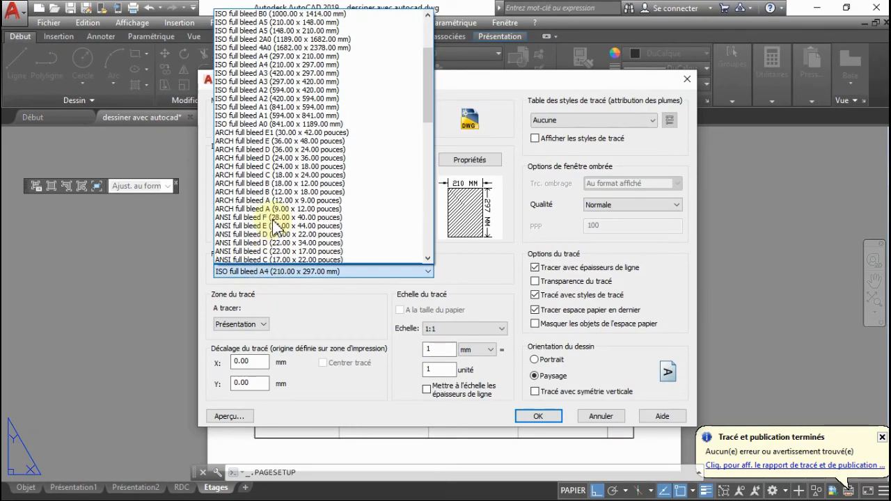
pyautogui.scroll(6, 272, 225)
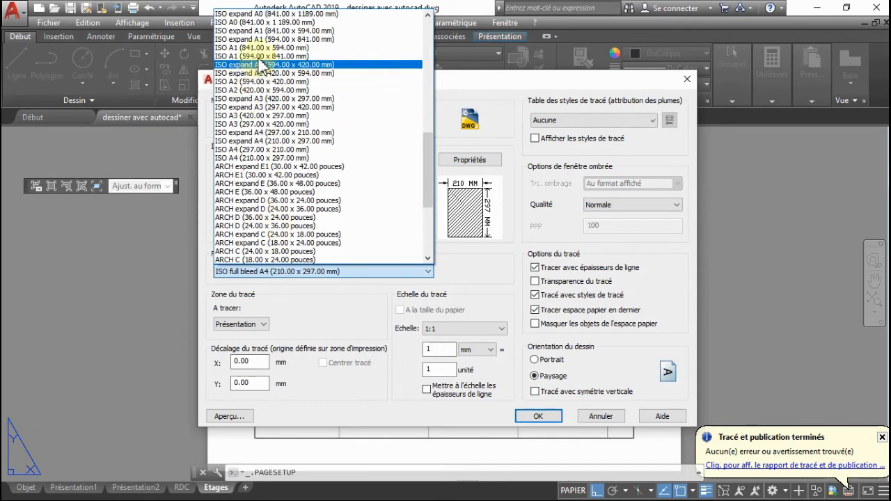
pyautogui.click(259, 158)
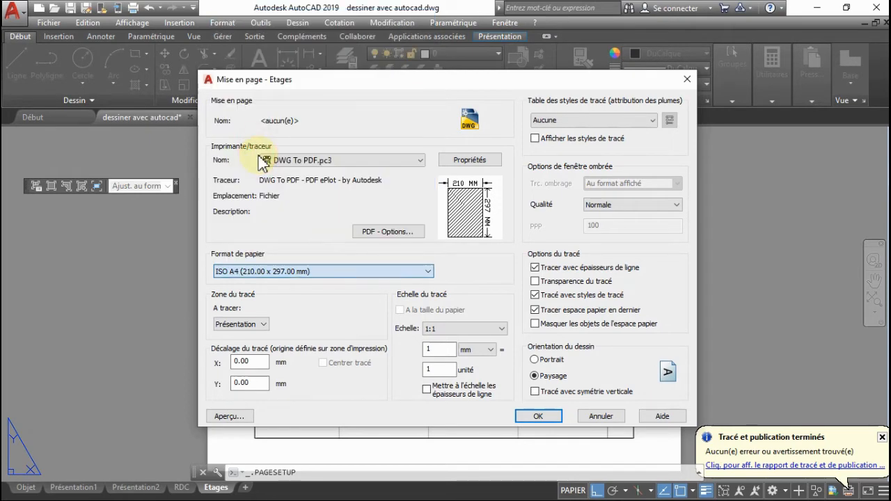
pyautogui.click(535, 359)
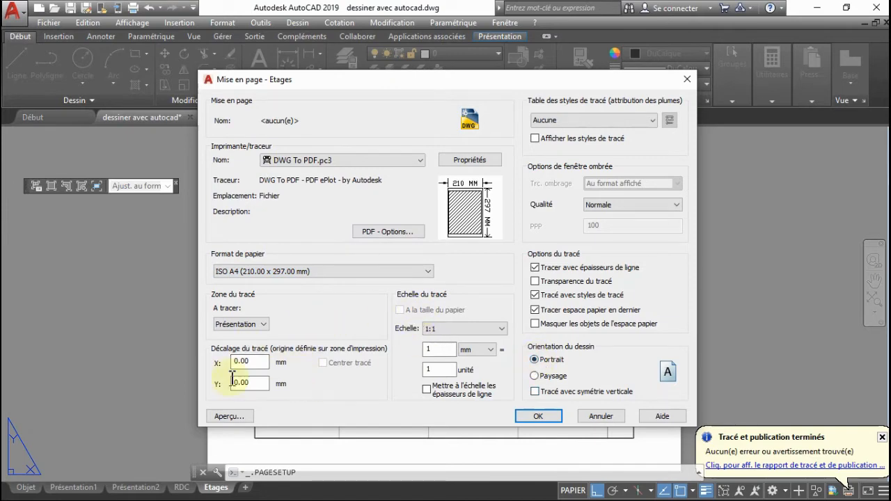
pyautogui.click(537, 416)
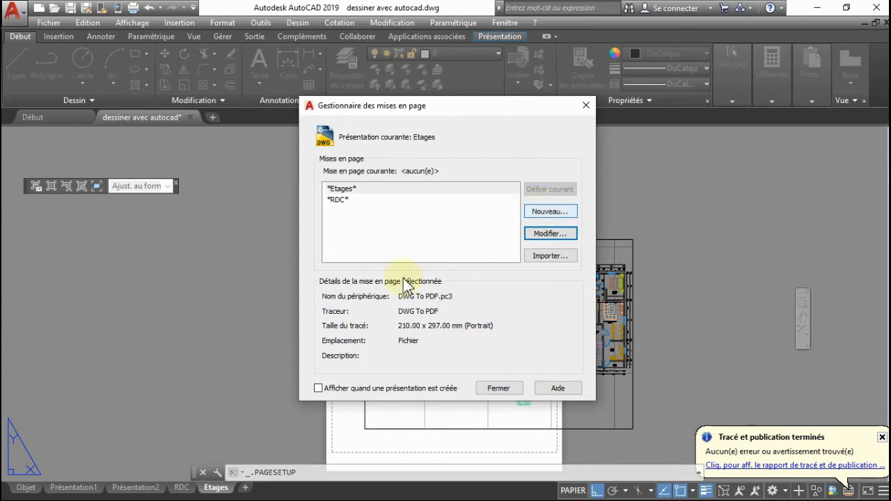
pyautogui.click(494, 386)
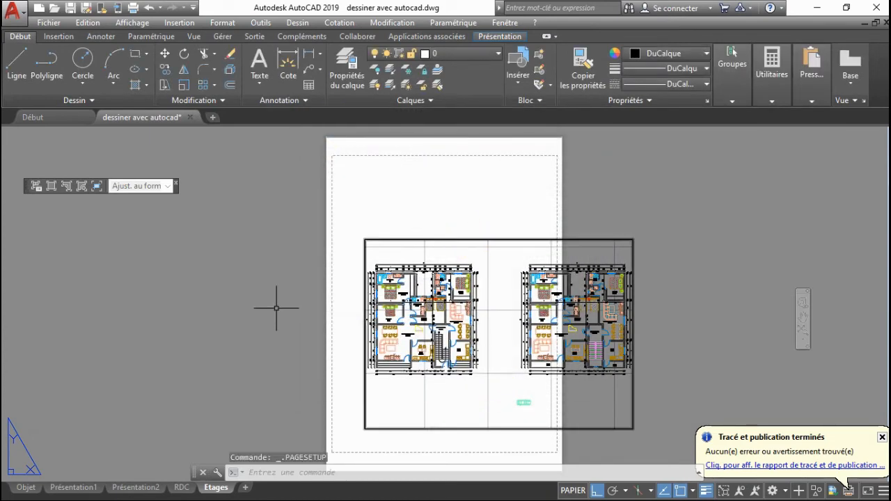
# Stretch the viewport's upper-left corner to just inside the upper-left corner of the sheet's dashed printable area
pyautogui.click(469, 238)
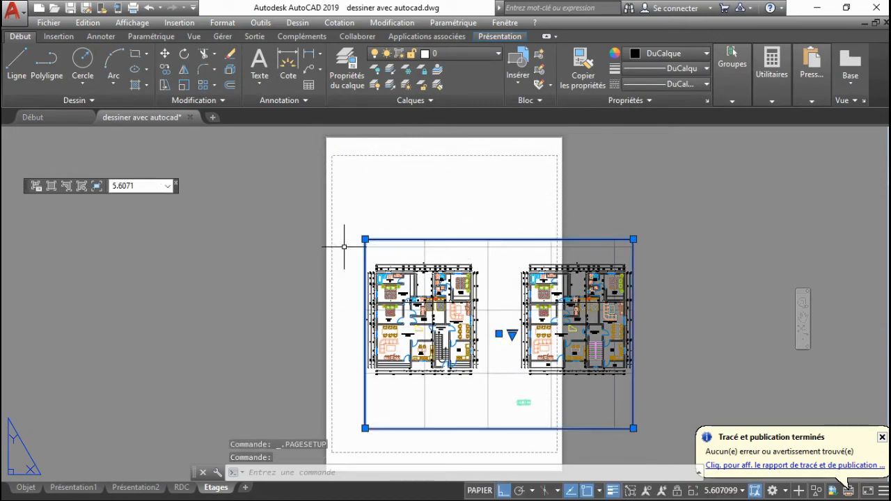
pyautogui.click(365, 239)
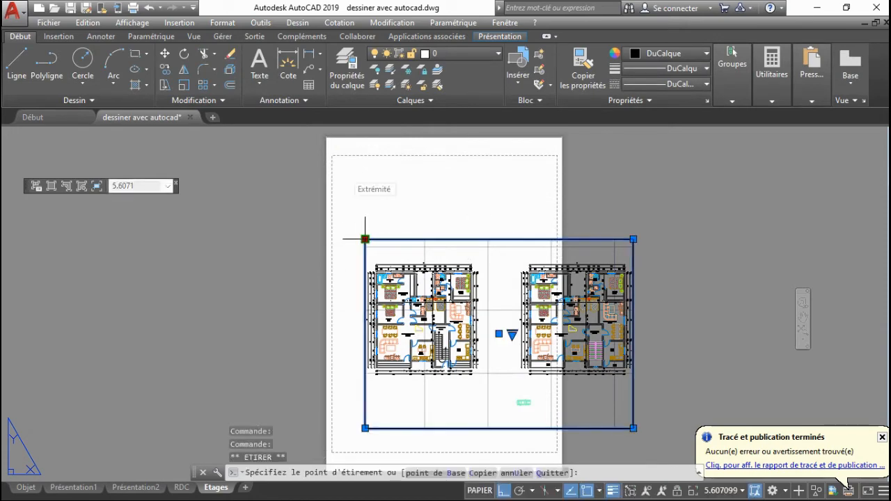
pyautogui.click(365, 160)
pyautogui.scroll(5, 325, 141)
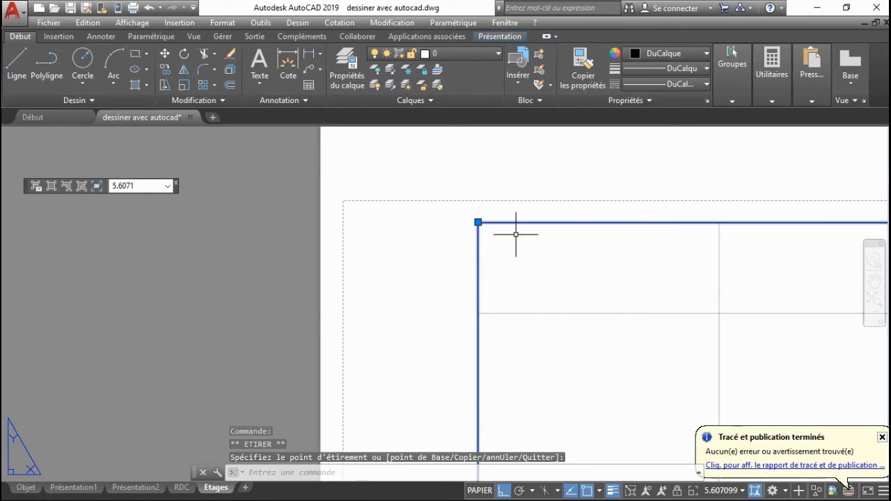
pyautogui.click(477, 222)
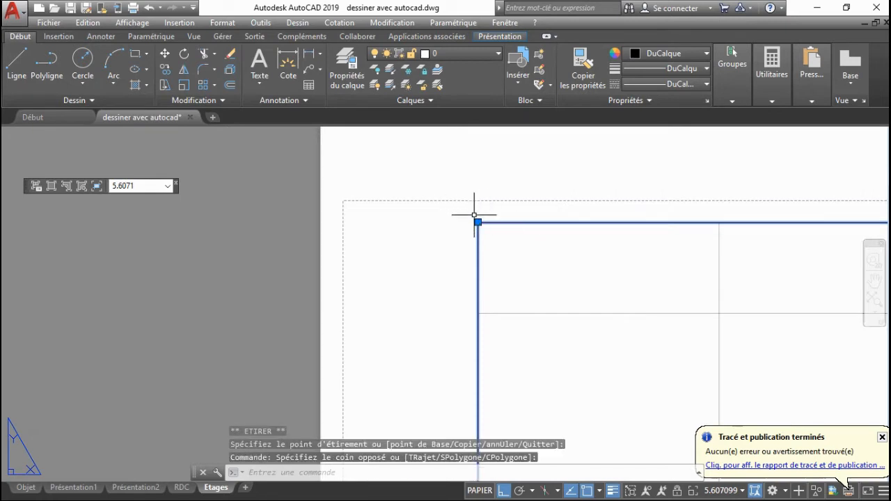
pyautogui.click(477, 222)
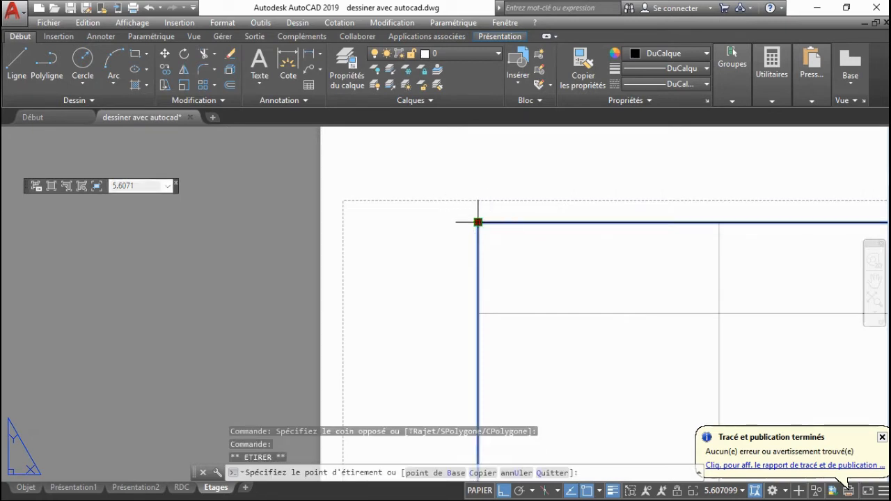
pyautogui.click(348, 217)
pyautogui.click(348, 222)
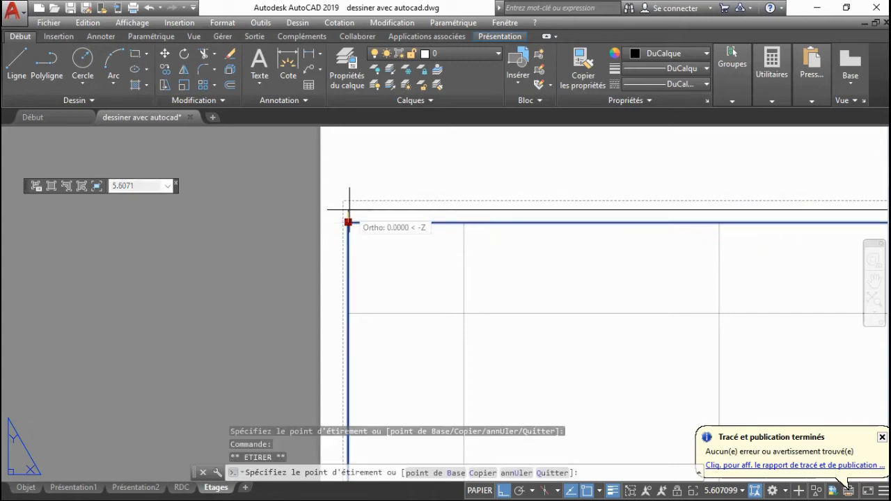
pyautogui.click(348, 206)
pyautogui.scroll(5, 620, 203)
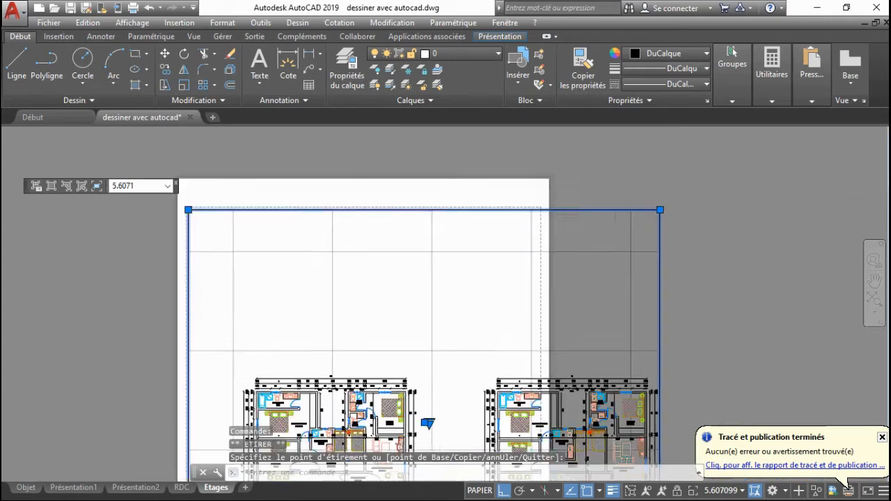
# Stretch the viewport's upper-right corner so its right edge lies just inside the printable area's right margin
pyautogui.click(719, 220)
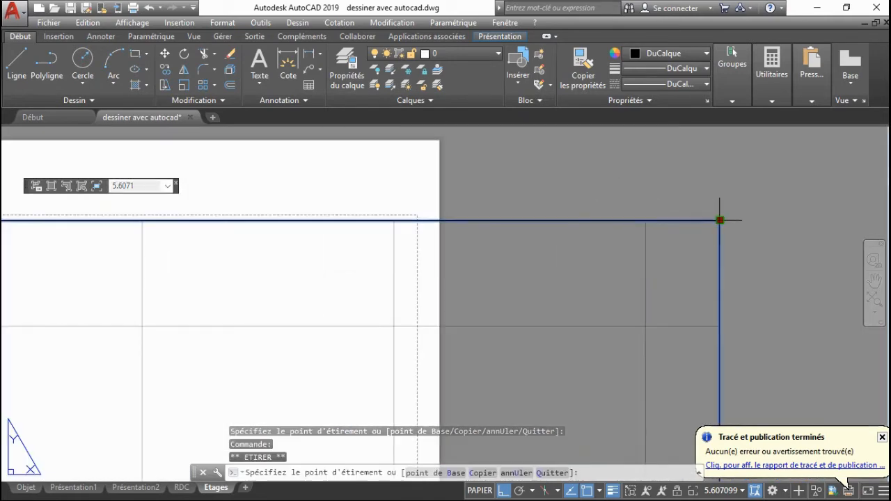
pyautogui.click(409, 221)
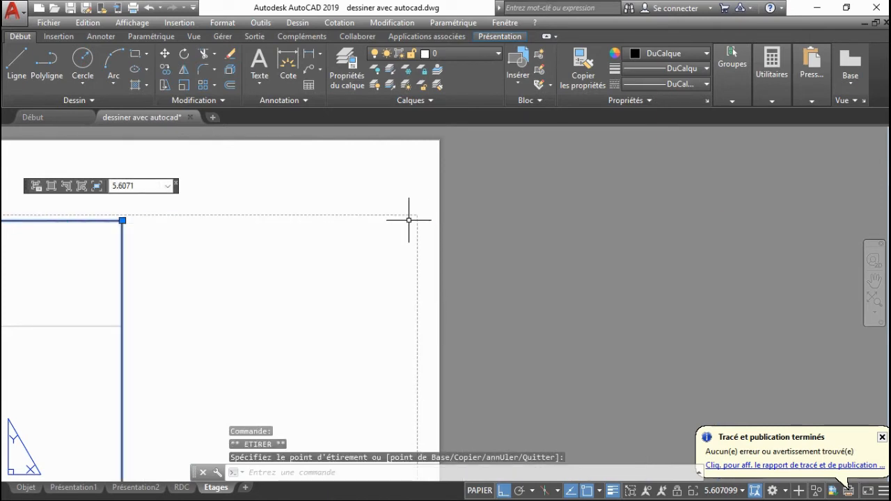
pyautogui.click(122, 221)
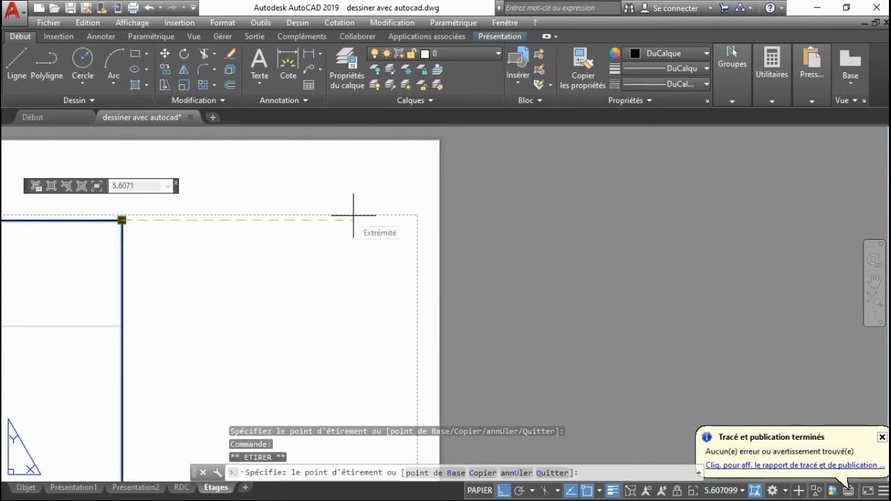
pyautogui.click(410, 221)
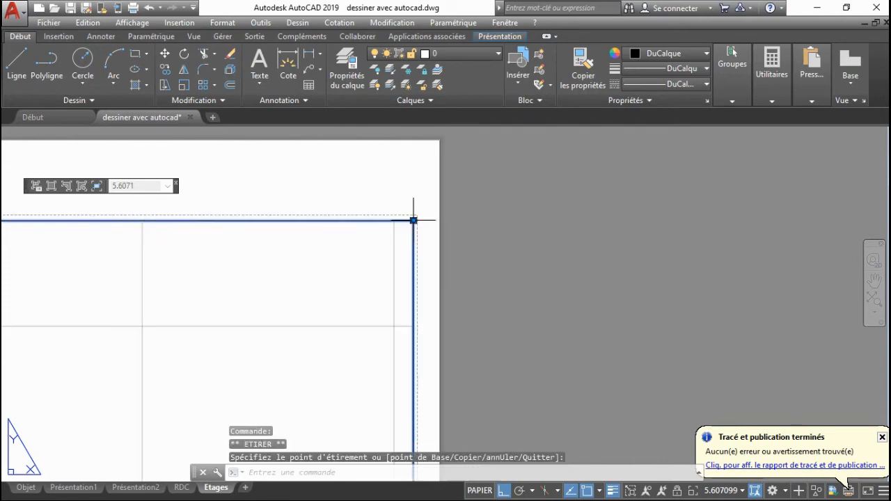
pyautogui.scroll(-5, 411, 220)
# Stretch the viewport's lower edge down to just inside the printable area's bottom margin
pyautogui.scroll(6, 397, 258)
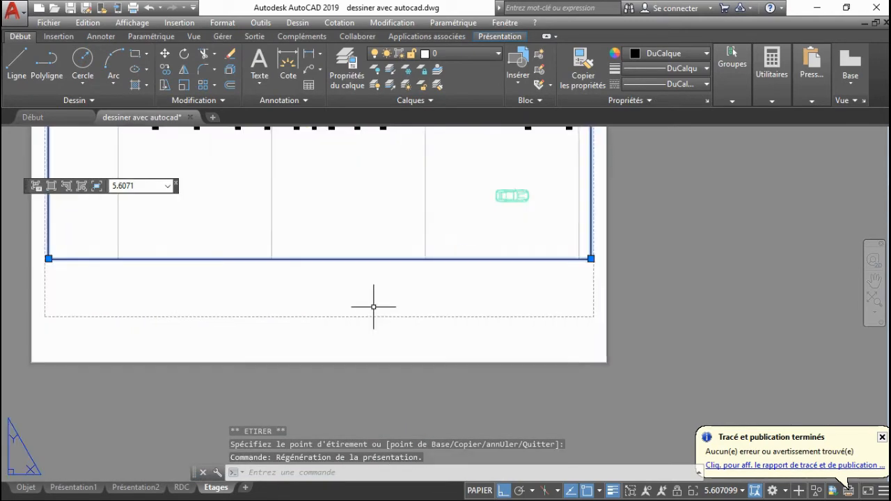
pyautogui.click(64, 239)
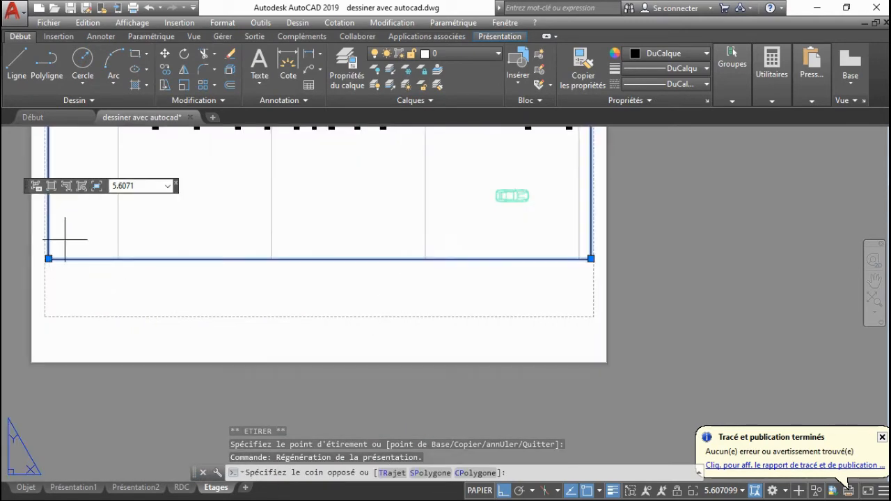
pyautogui.click(50, 255)
pyautogui.click(48, 258)
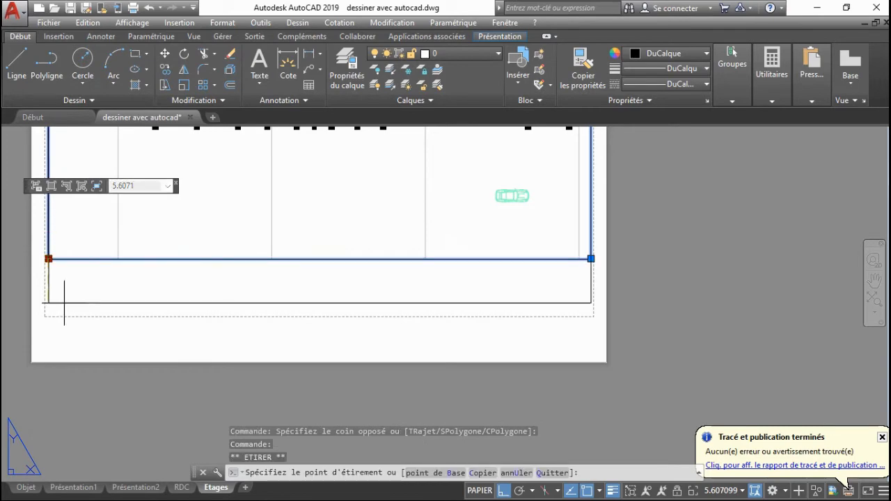
pyautogui.click(51, 312)
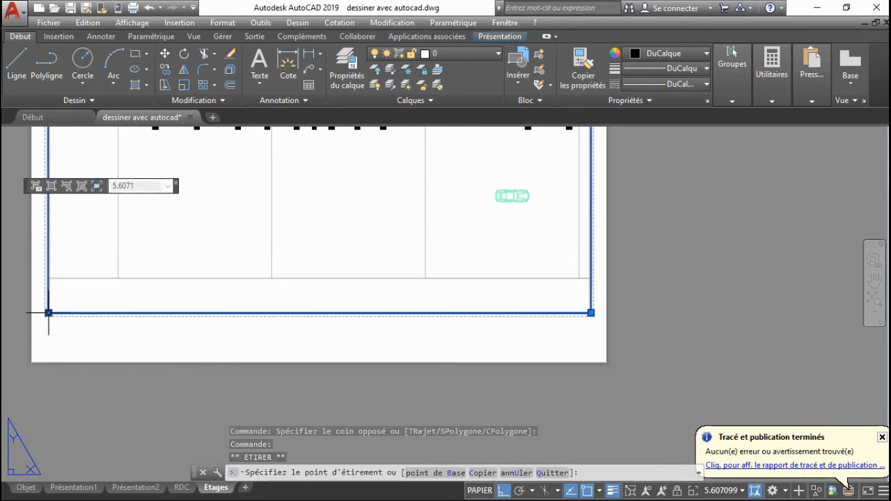
# Set the Etages viewport's scale to 10 and deselect the viewport
pyautogui.scroll(-4, 292, 357)
pyautogui.click(139, 186)
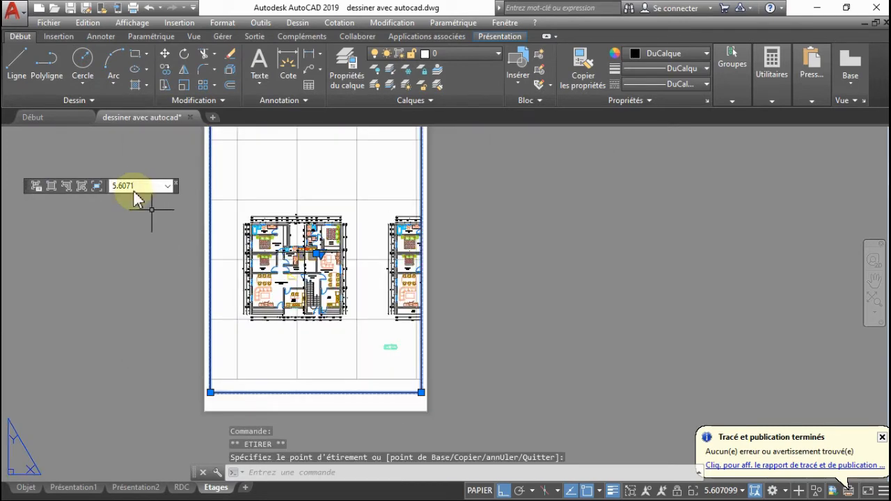
pyautogui.doubleClick(139, 186)
pyautogui.write('10')
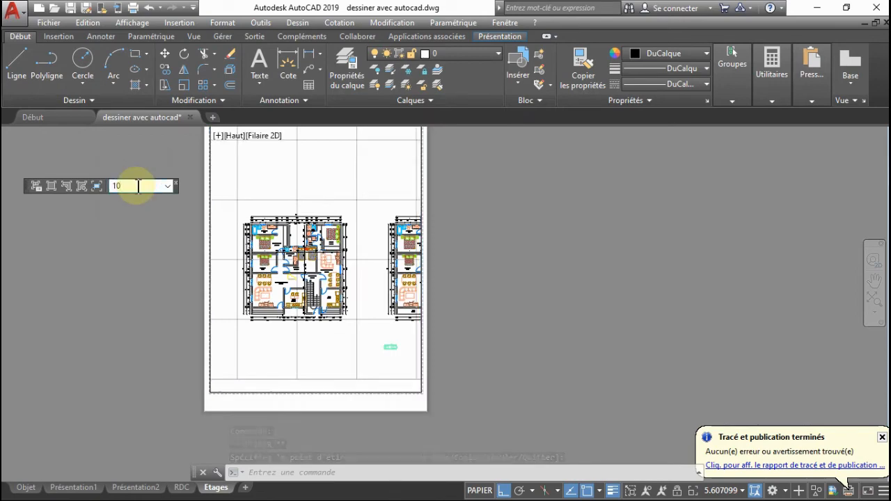
pyautogui.press('Return')
pyautogui.click(420, 276)
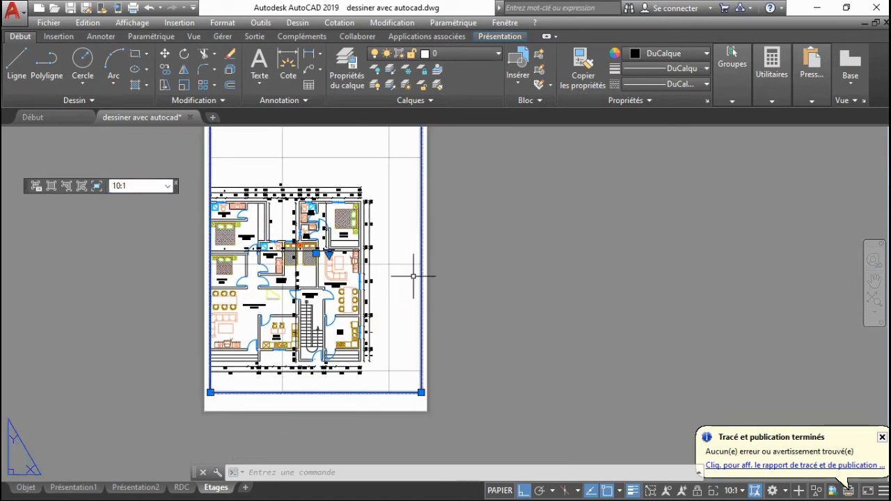
pyautogui.press('Escape')
# Enter the viewport's model space, zoom out until both floor plans fit, and return to paper space
pyautogui.doubleClick(397, 233)
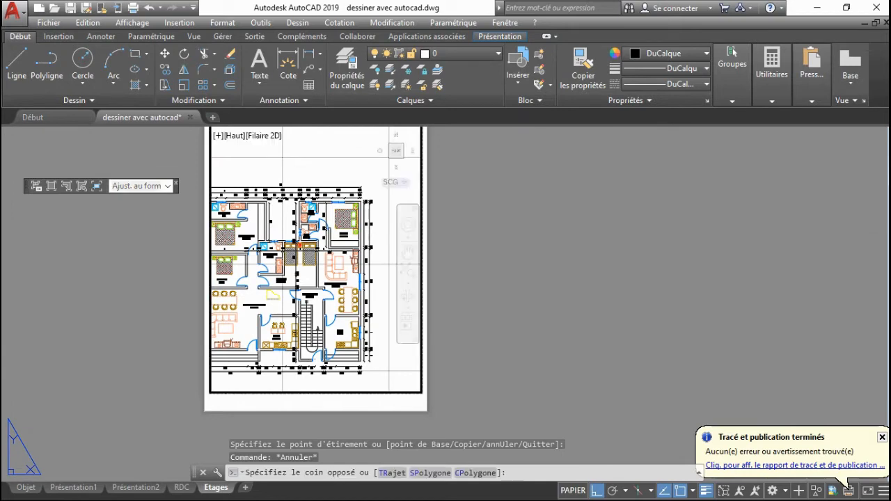
pyautogui.click(408, 252)
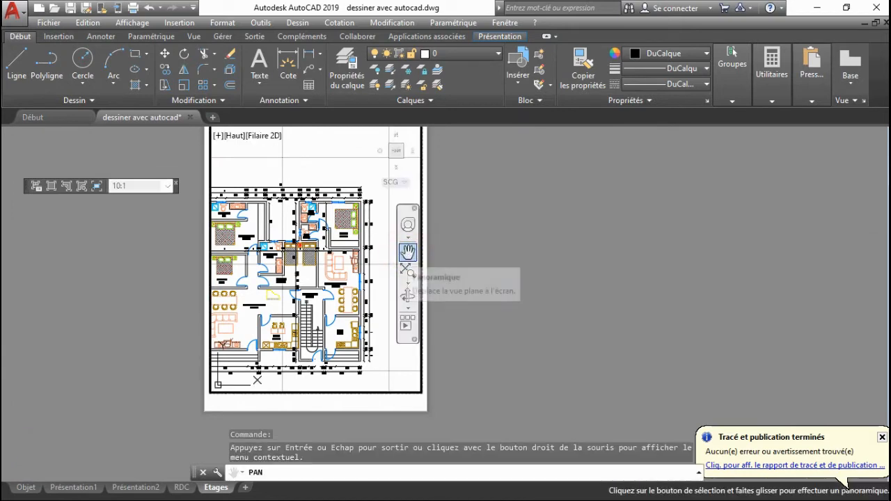
pyautogui.scroll(-4, 419, 350)
pyautogui.press('Escape')
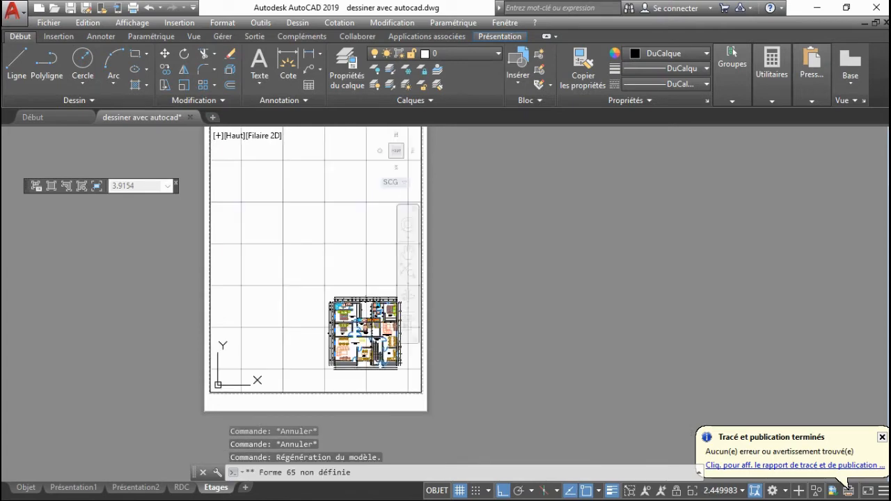
pyautogui.scroll(-3, 326, 293)
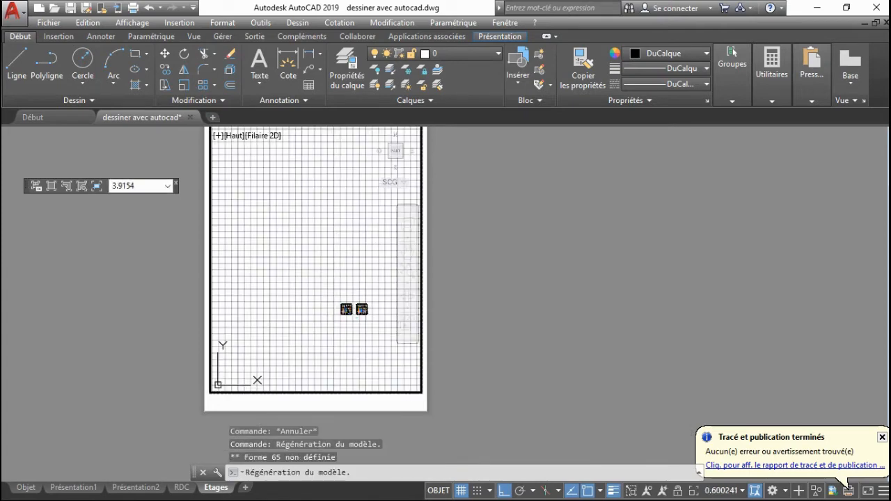
pyautogui.press('Escape')
pyautogui.press('Escape')
pyautogui.press('Escape')
pyautogui.doubleClick(507, 244)
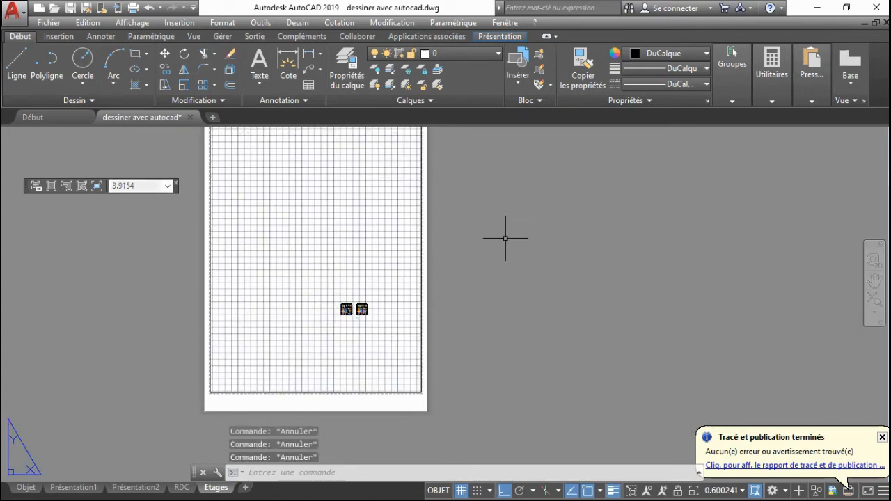
pyautogui.scroll(-2, 505, 339)
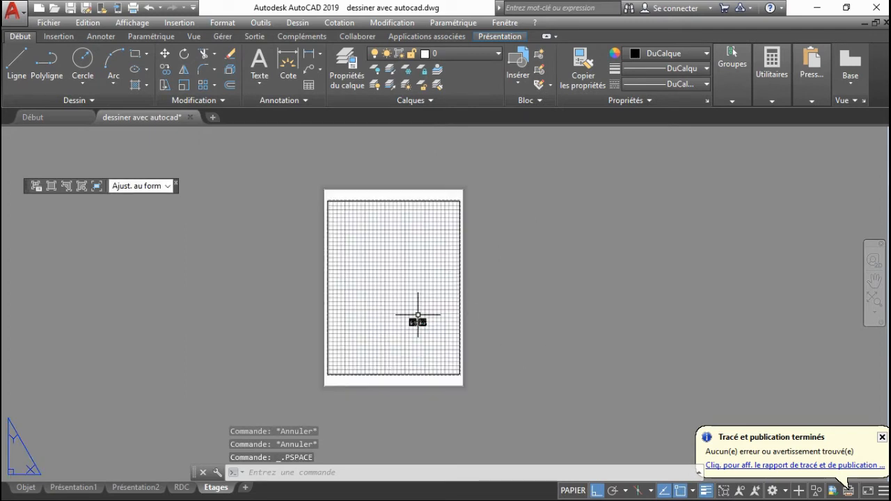
pyautogui.scroll(2, 390, 278)
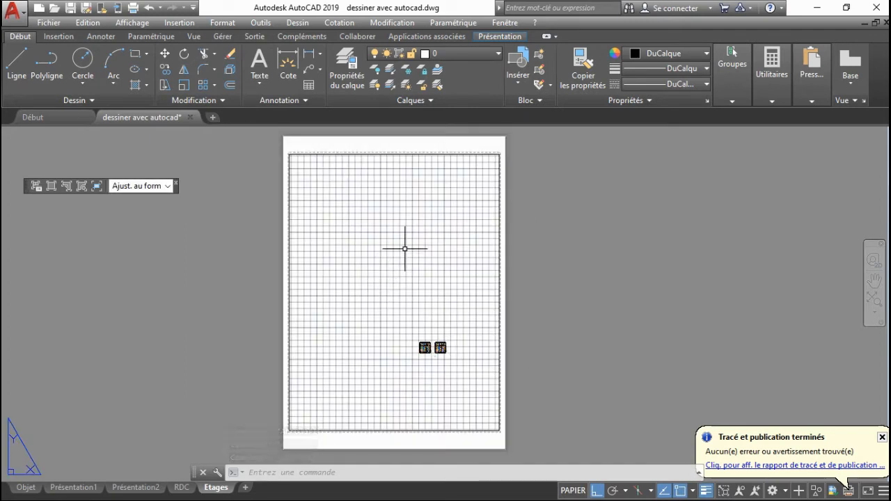
# Set the Etages viewport's scale to 10 from paper space and clear the selection
pyautogui.doubleClick(404, 248)
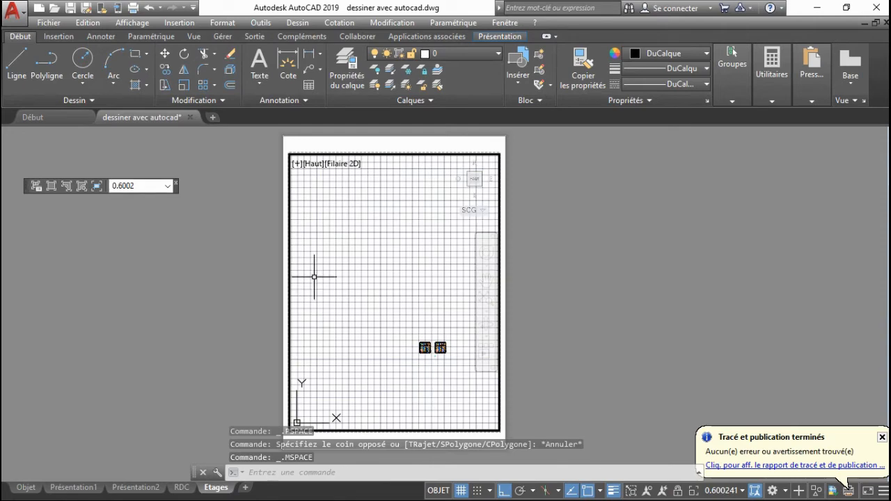
pyautogui.doubleClick(552, 233)
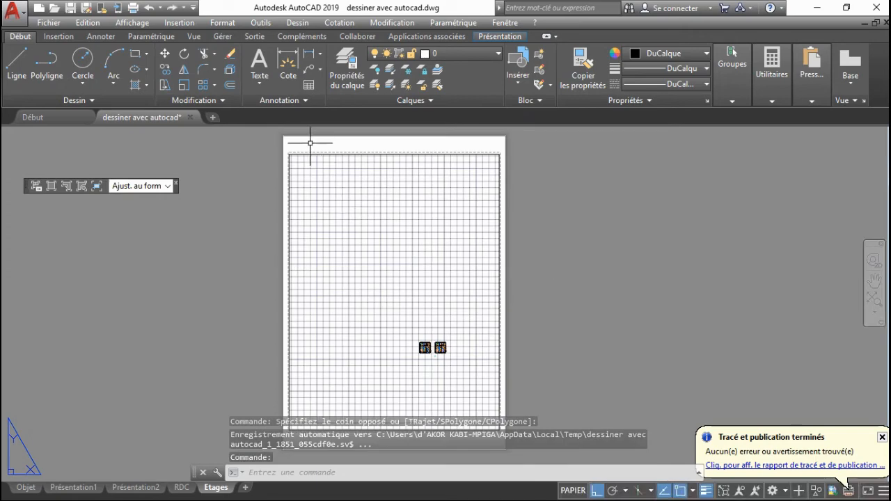
pyautogui.click(312, 153)
pyautogui.click(156, 185)
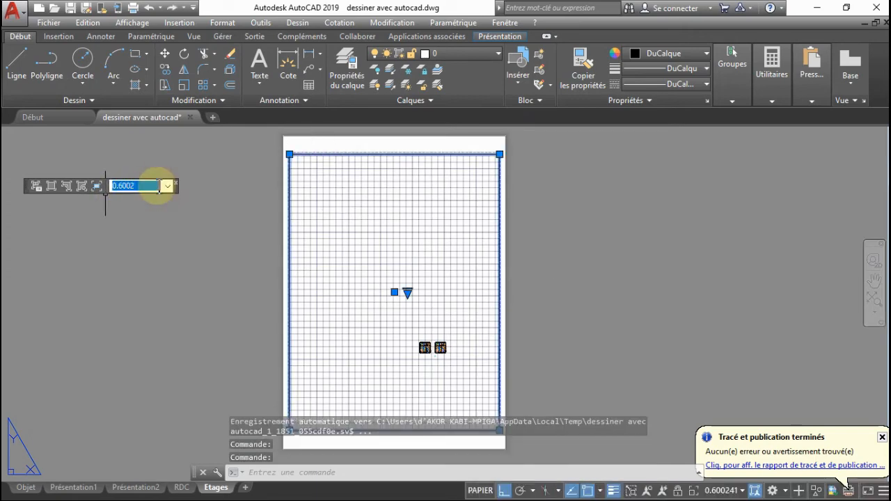
pyautogui.write('10')
pyautogui.press('Return')
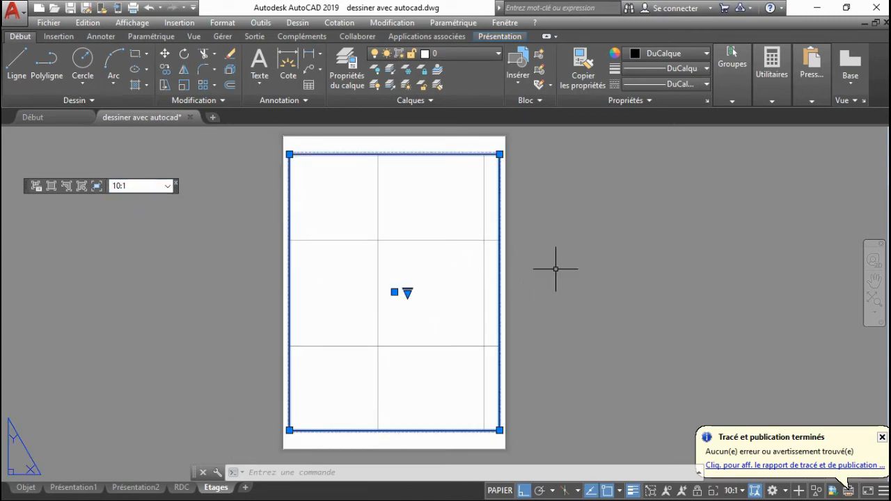
pyautogui.press('Escape')
pyautogui.press('Escape')
pyautogui.press('Escape')
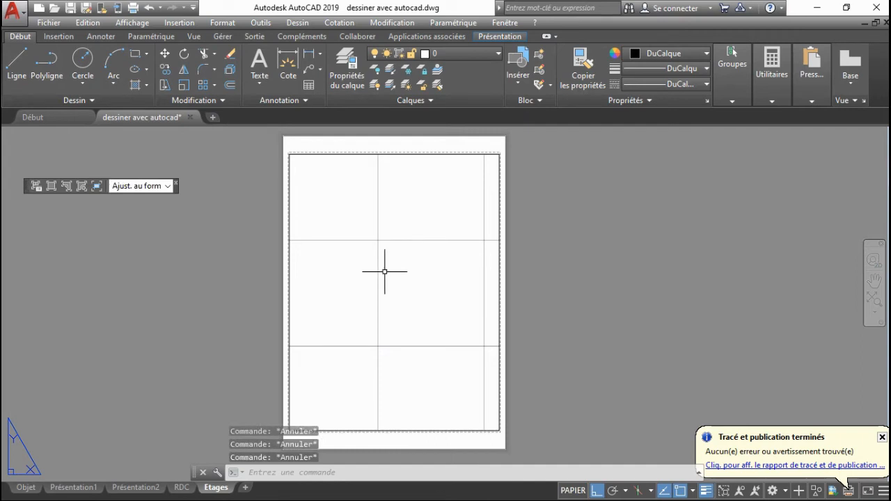
# Enter the Etages viewport's model space and pan around to look for the floor plans
pyautogui.doubleClick(384, 271)
pyautogui.click(383, 272)
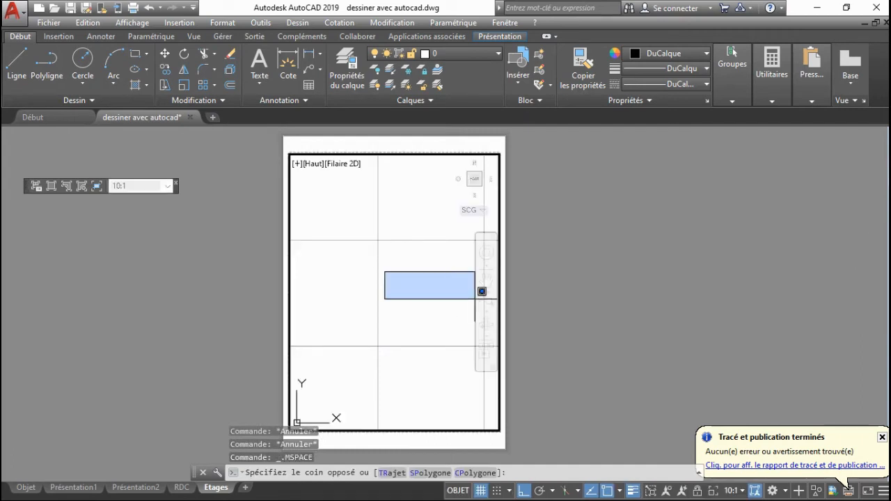
pyautogui.click(486, 280)
pyautogui.moveTo(329, 209); pyautogui.dragTo(326, 167)
pyautogui.moveTo(406, 357); pyautogui.dragTo(216, 204)
pyautogui.moveTo(369, 360); pyautogui.dragTo(409, 223)
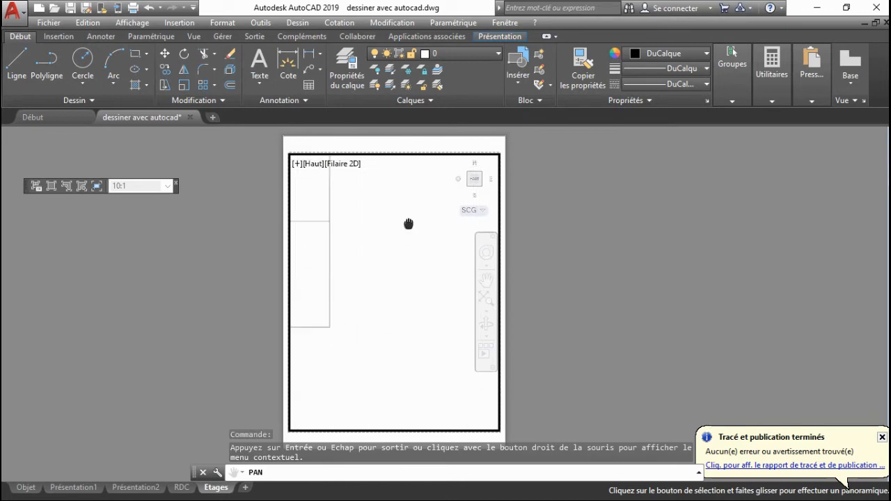
pyautogui.moveTo(365, 336); pyautogui.dragTo(518, 424)
pyautogui.moveTo(346, 341); pyautogui.dragTo(471, 376)
pyautogui.moveTo(314, 324); pyautogui.dragTo(452, 335)
pyautogui.moveTo(346, 288); pyautogui.dragTo(470, 345)
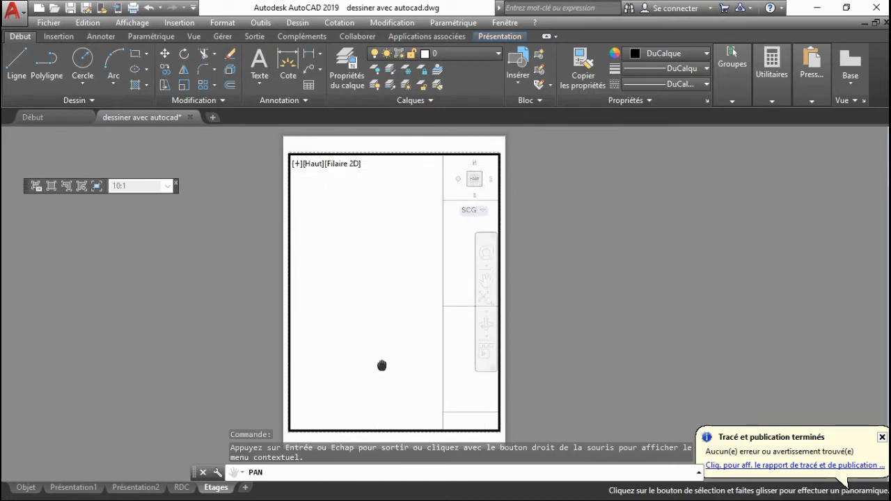
pyautogui.moveTo(382, 366); pyautogui.dragTo(321, 323)
pyautogui.moveTo(398, 282); pyautogui.dragTo(366, 302)
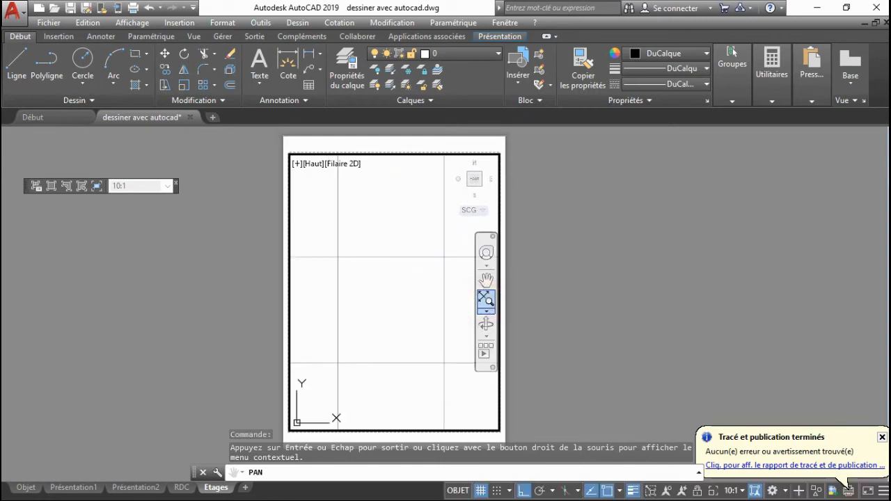
# Zoom the Etages viewport to the drawing extents, frame the plan with the pink staircase, and return to paper space
pyautogui.click(486, 299)
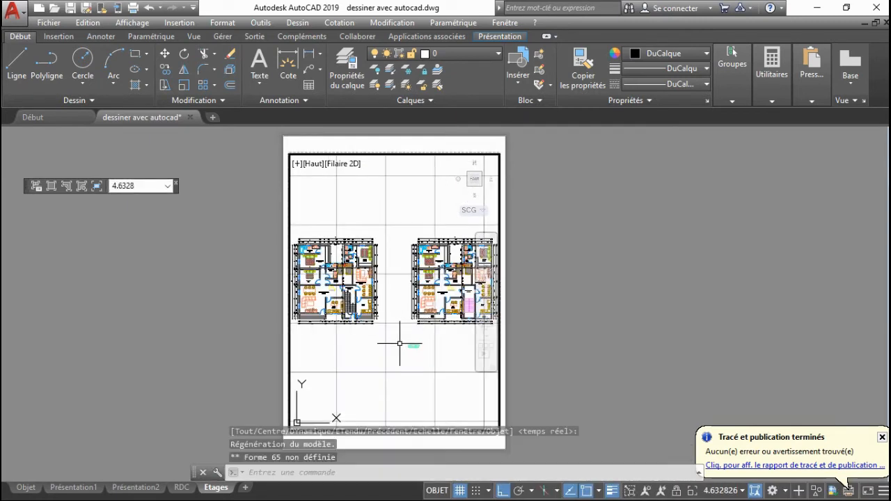
pyautogui.scroll(-1, 368, 307)
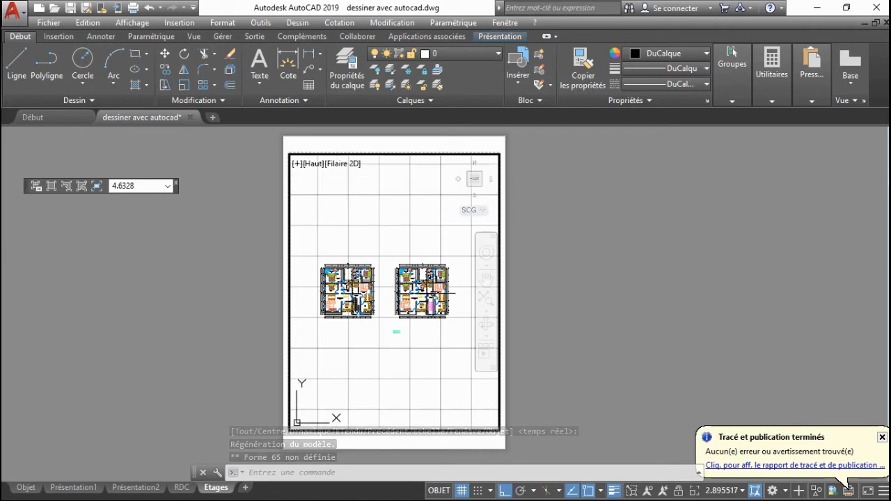
pyautogui.scroll(2, 443, 290)
pyautogui.doubleClick(203, 243)
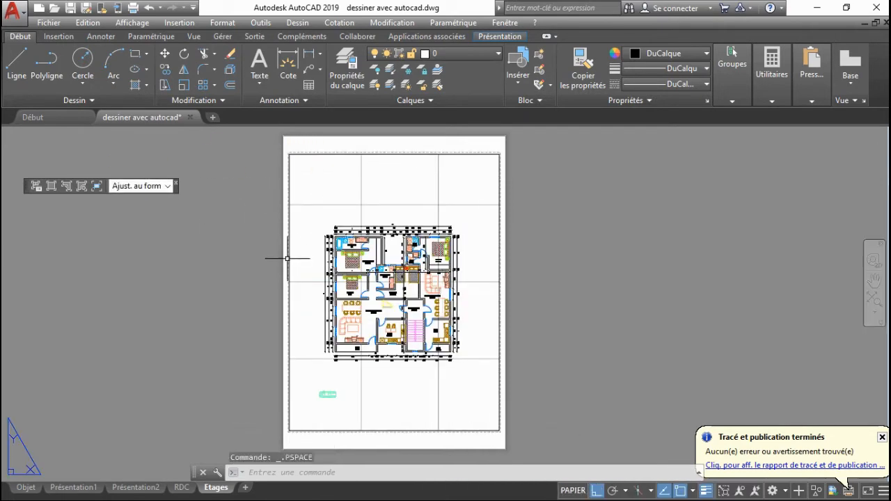
# Set the scale of the Etages viewport to 10
pyautogui.click(287, 259)
pyautogui.click(138, 185)
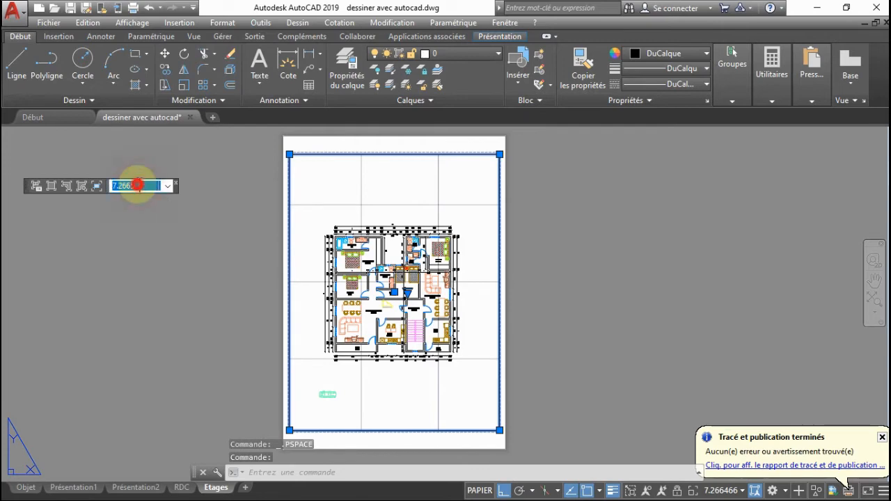
pyautogui.write('10')
pyautogui.press('Return')
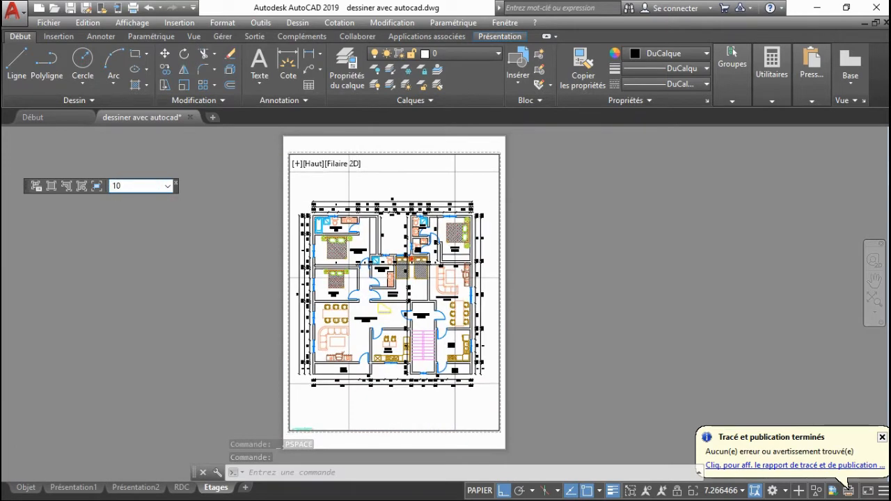
pyautogui.hotkey('ctrl', 'z')
pyautogui.hotkey('ctrl', 'z')
pyautogui.hotkey('ctrl', 'z')
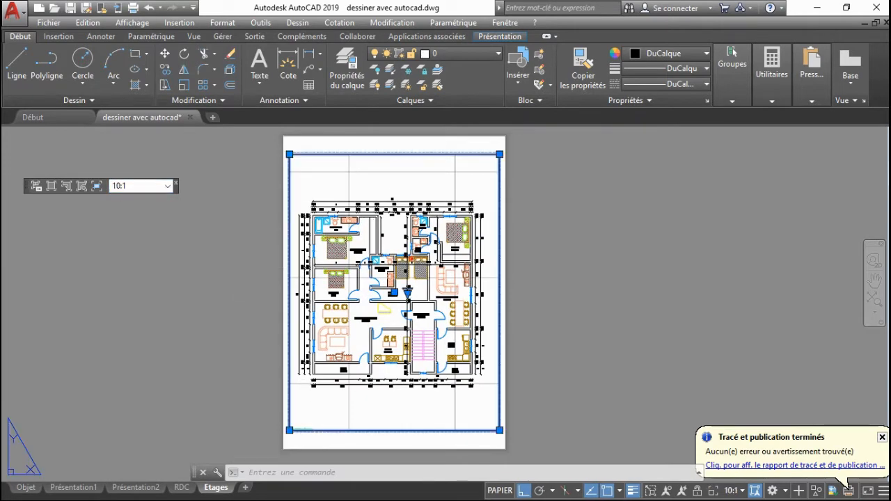
# Pan the floor plan up towards the top of the Etages viewport and return to paper space
pyautogui.doubleClick(426, 172)
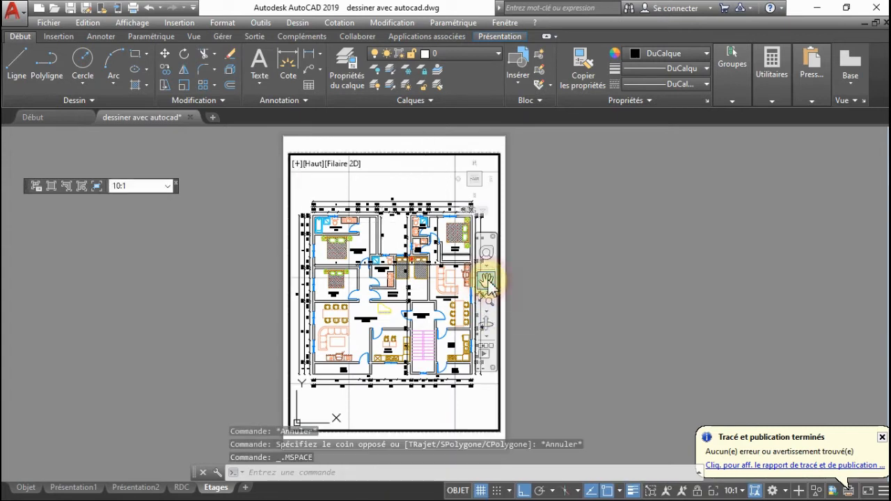
pyautogui.click(485, 279)
pyautogui.moveTo(394, 373); pyautogui.dragTo(397, 338)
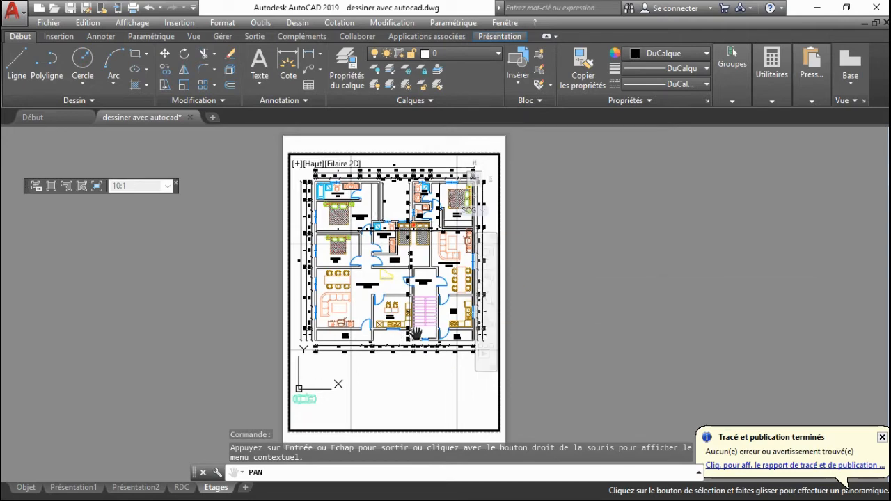
pyautogui.press('Escape')
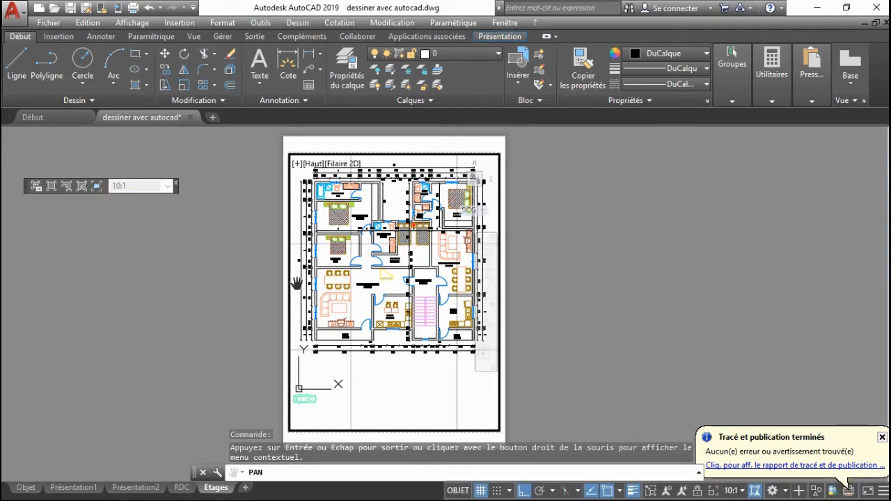
pyautogui.doubleClick(566, 255)
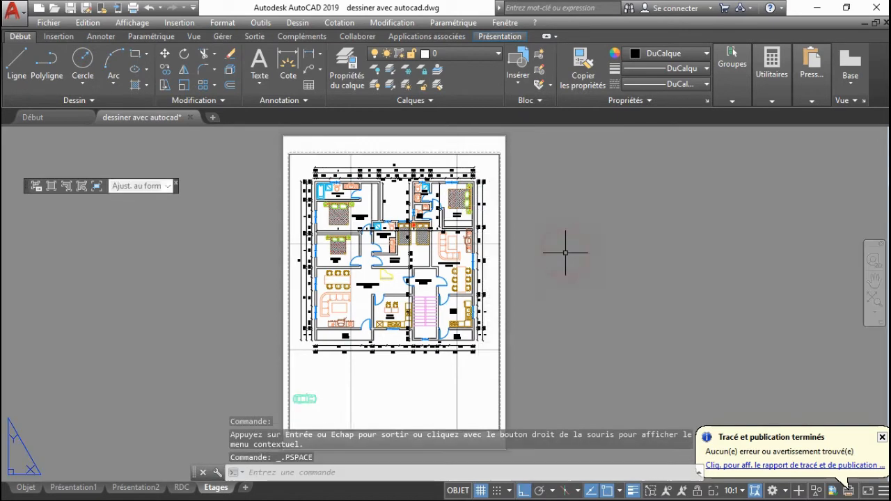
pyautogui.scroll(-2, 513, 234)
pyautogui.scroll(2, 442, 270)
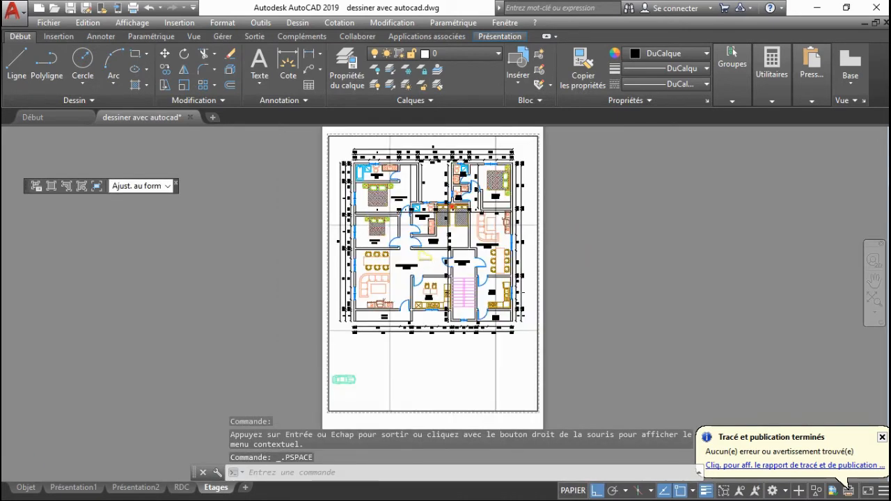
pyautogui.scroll(-2, 353, 383)
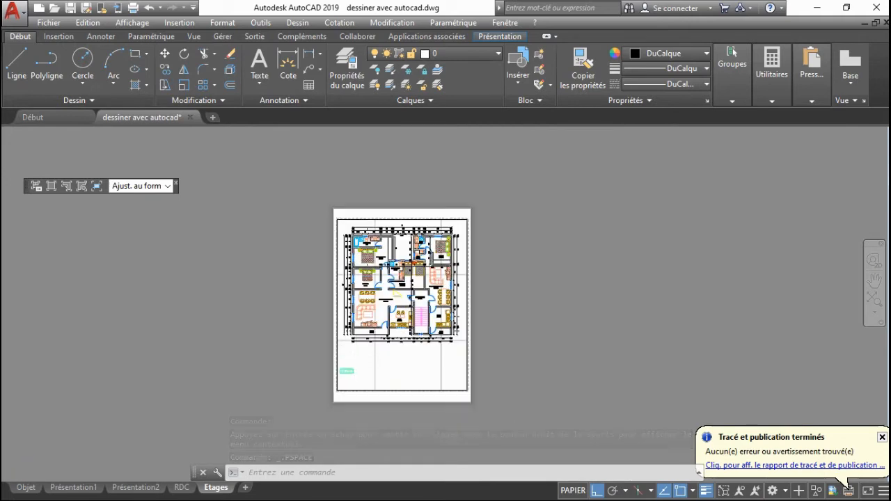
pyautogui.scroll(2, 352, 362)
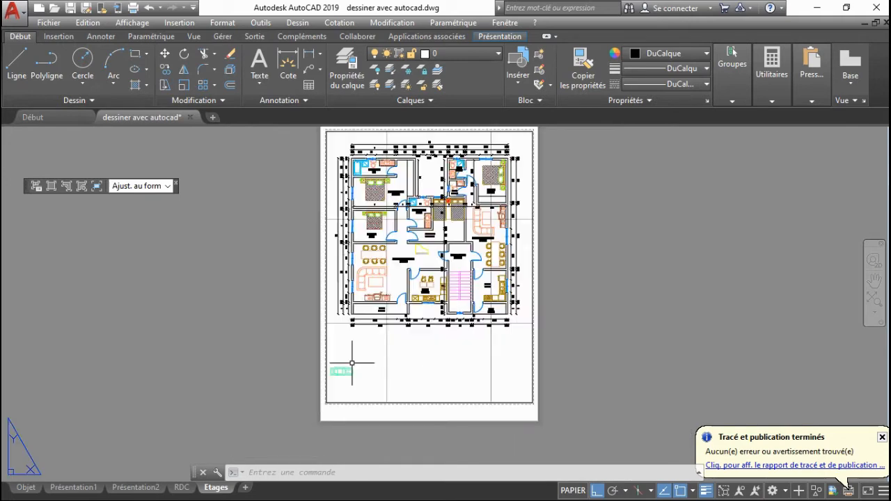
# Switch to the RDC layout, fit the ground-floor plan with the black staircase inside its viewport, and return to paper space
pyautogui.click(182, 491)
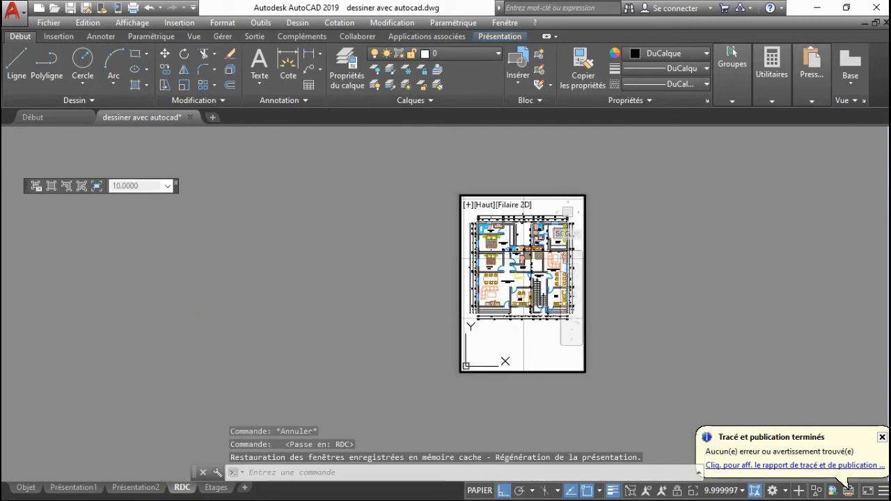
pyautogui.scroll(5, 552, 222)
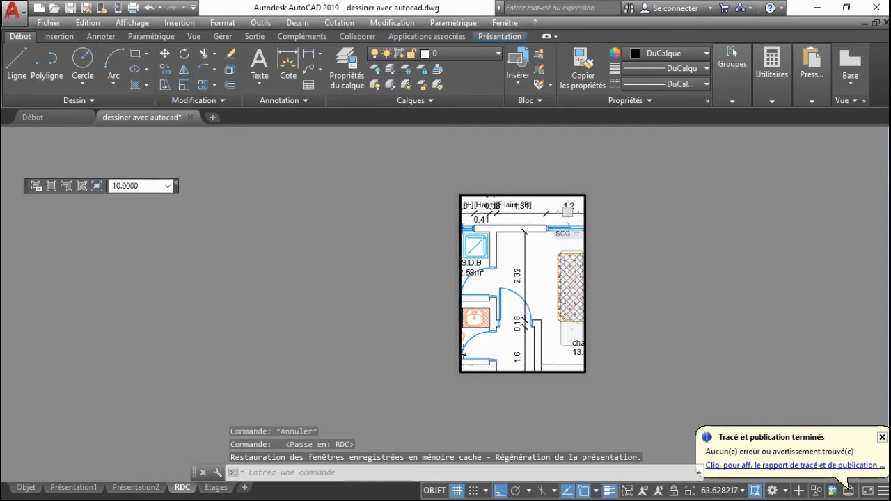
pyautogui.scroll(-5, 552, 222)
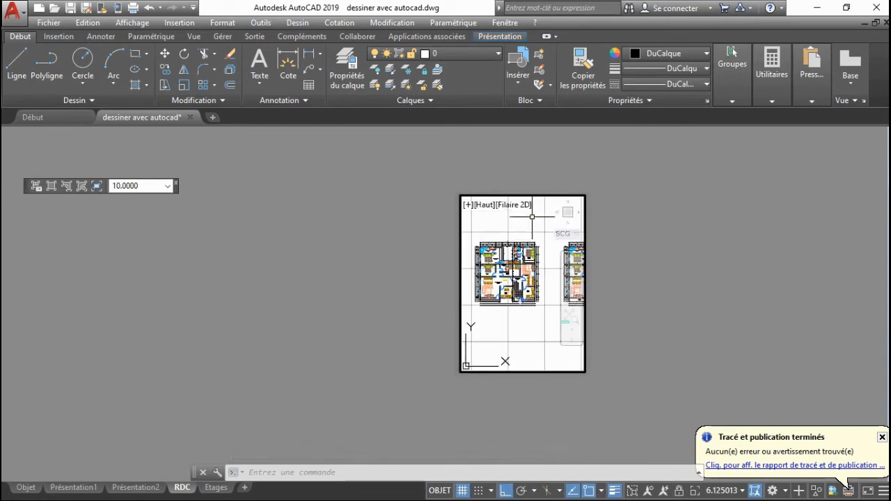
pyautogui.scroll(2, 493, 270)
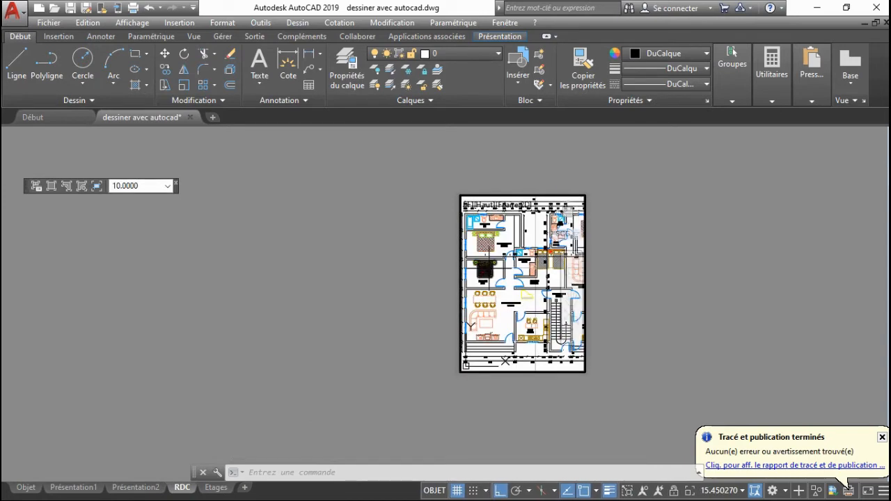
pyautogui.hotkey('ctrl', 'z')
pyautogui.hotkey('ctrl', 'z')
pyautogui.hotkey('ctrl', 'z')
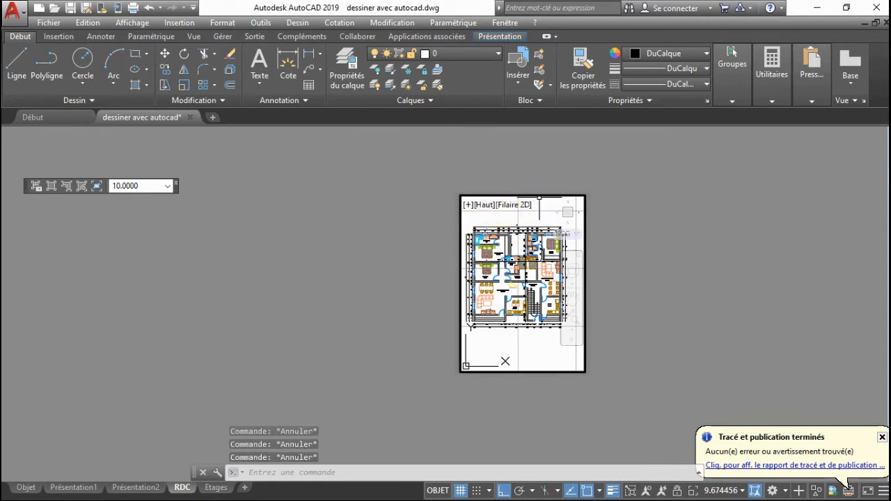
pyautogui.click(540, 207)
pyautogui.press('Escape')
pyautogui.press('Escape')
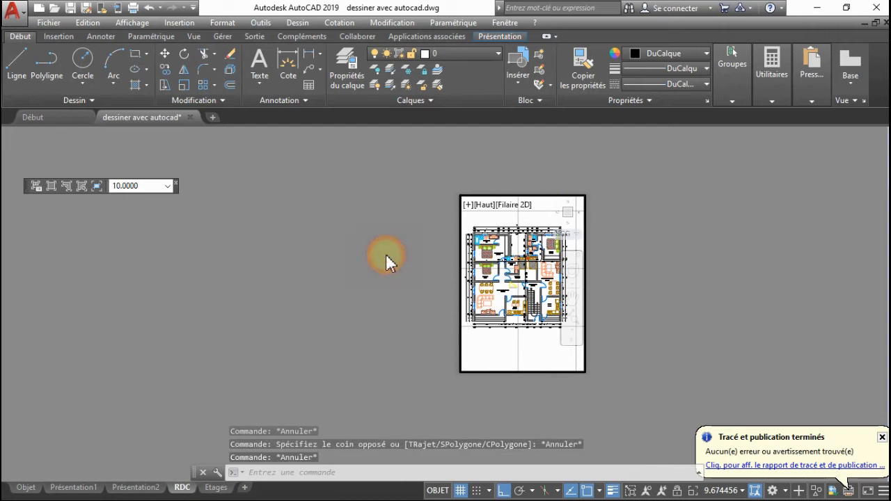
pyautogui.doubleClick(385, 255)
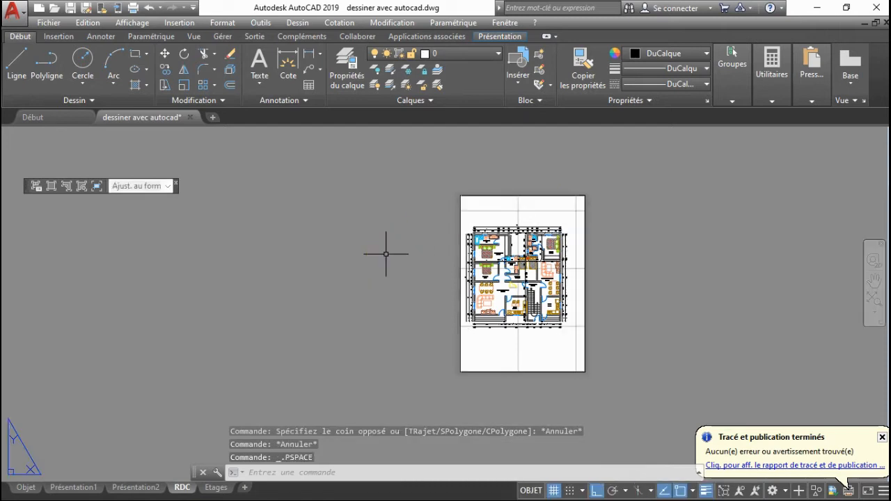
# Set the RDC viewport's scale to 10 and deselect the viewport
pyautogui.click(460, 322)
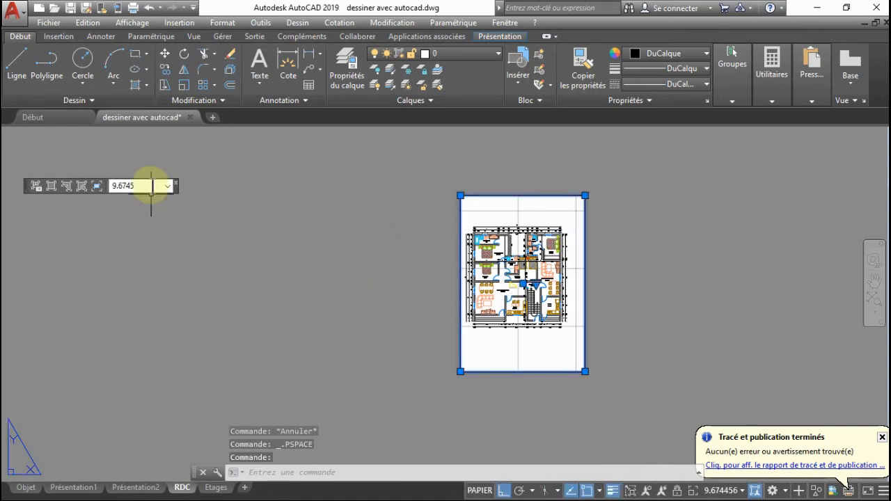
pyautogui.click(150, 186)
pyautogui.write('10')
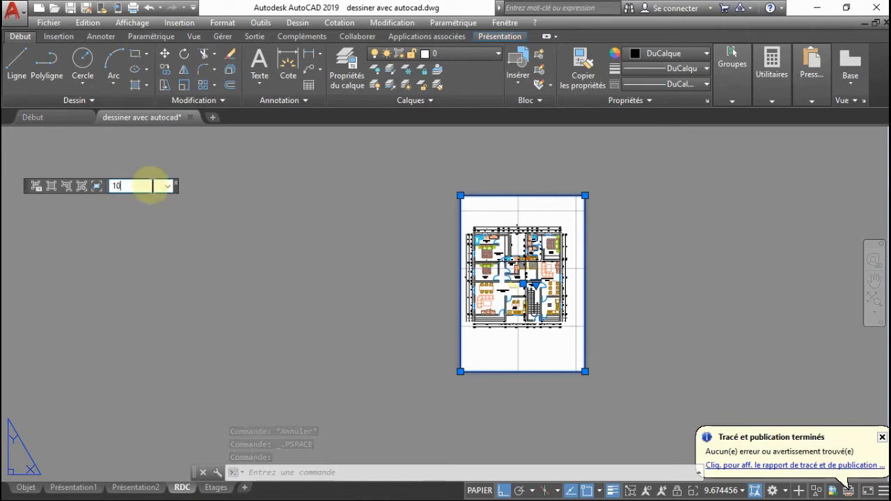
pyautogui.press('Return')
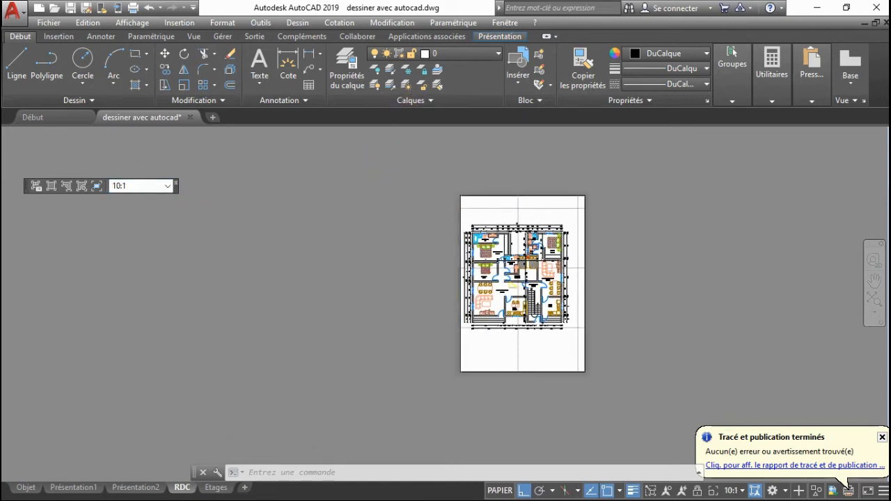
pyautogui.press('Escape')
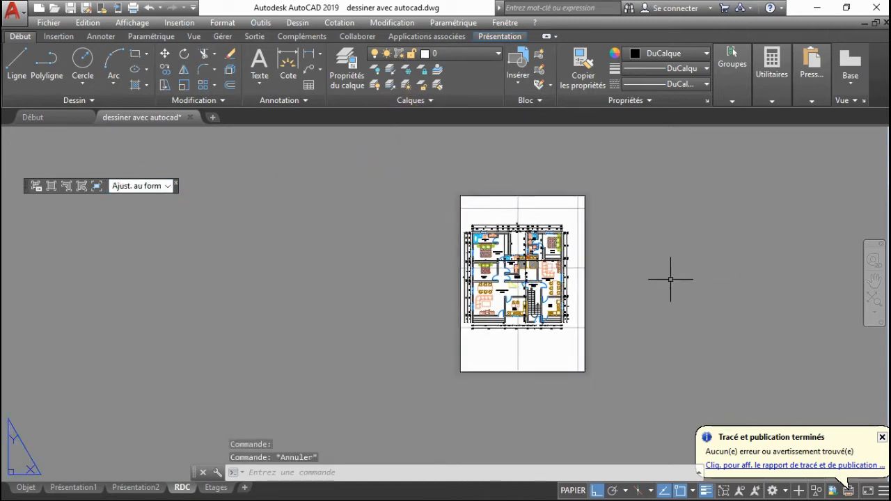
pyautogui.press('Escape')
# Pan the ground-floor plan up and slightly right inside the RDC viewport, and return to paper space
pyautogui.doubleClick(519, 278)
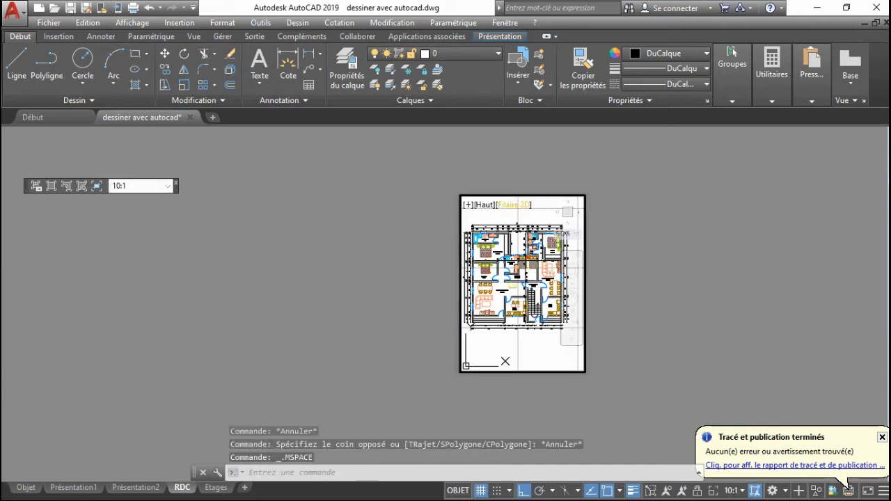
pyautogui.click(572, 299)
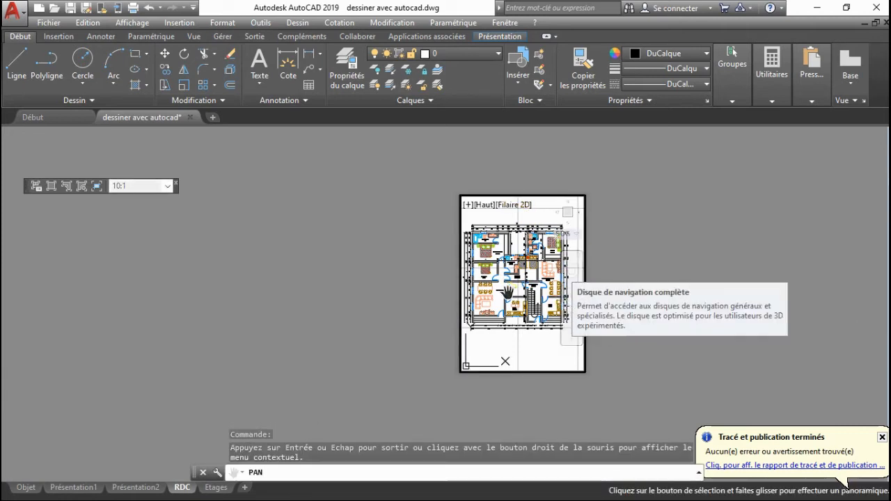
pyautogui.moveTo(509, 296); pyautogui.dragTo(515, 281)
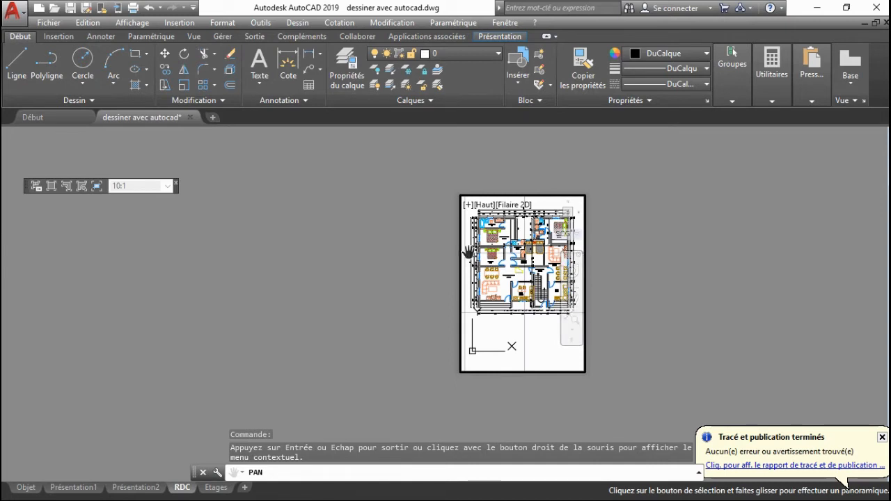
pyautogui.press('Escape')
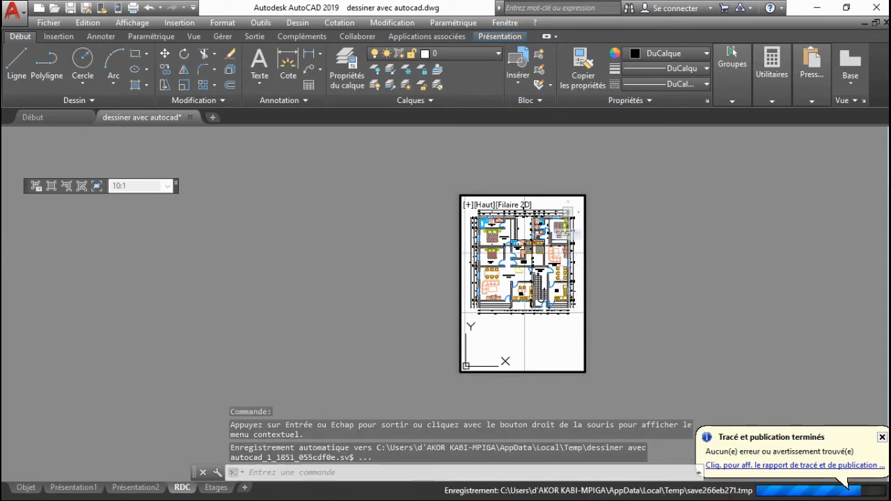
pyautogui.press('Escape')
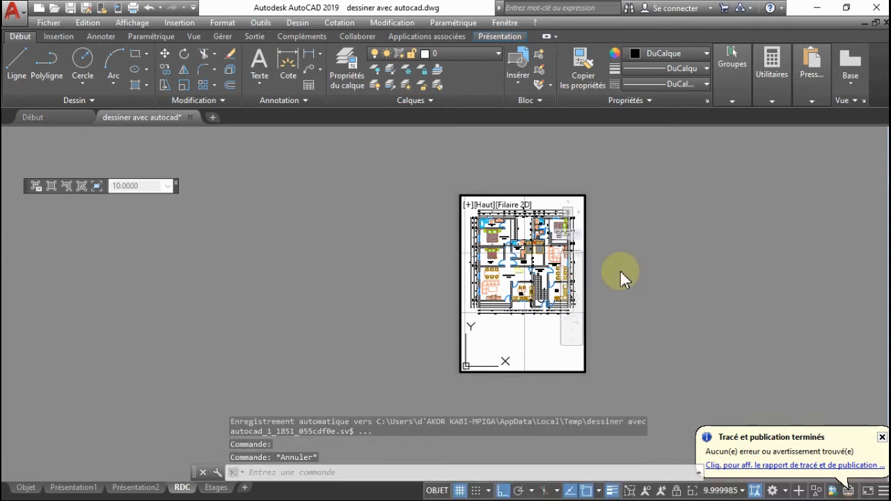
pyautogui.doubleClick(622, 269)
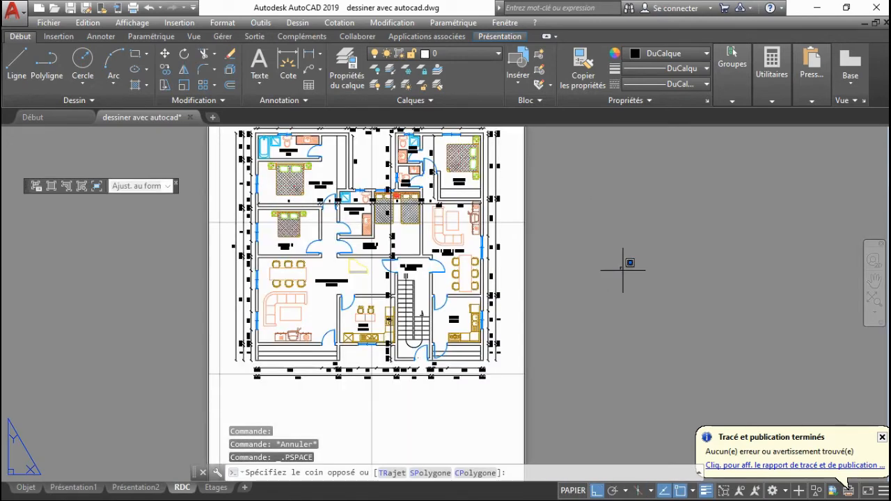
pyautogui.click(671, 286)
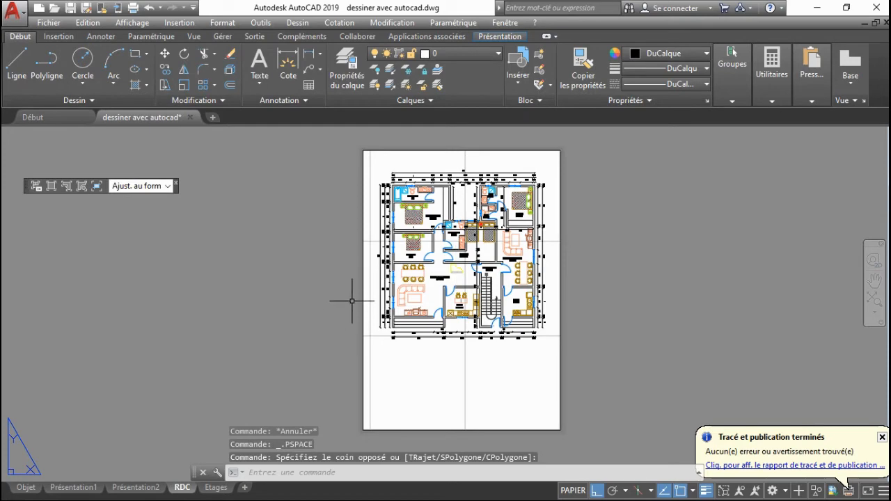
pyautogui.scroll(5, 352, 301)
pyautogui.scroll(-5, 369, 238)
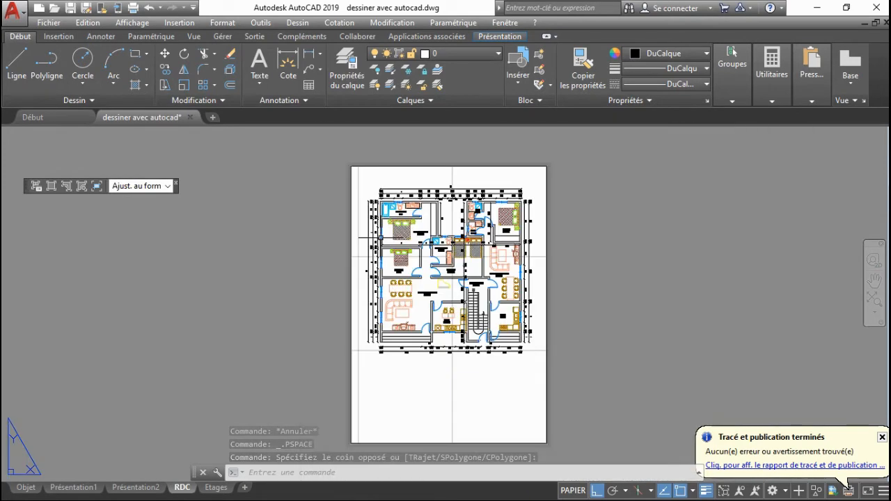
pyautogui.rightClick(181, 488)
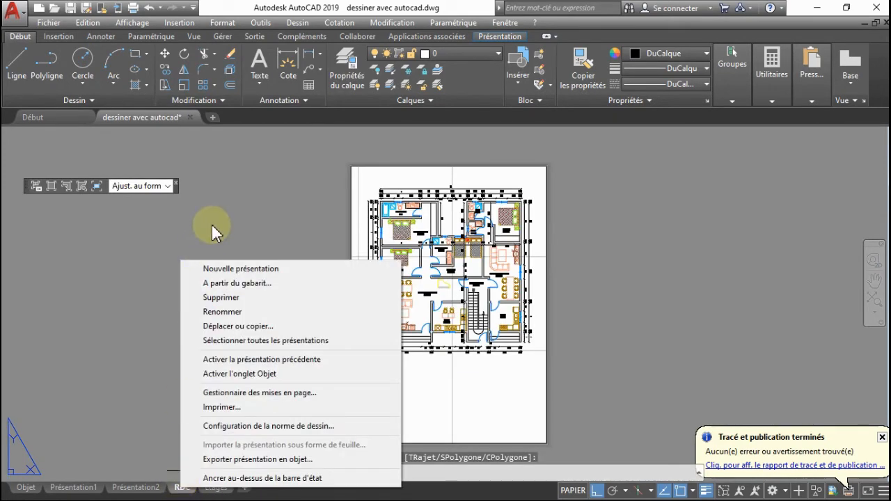
pyautogui.click(228, 194)
pyautogui.click(210, 306)
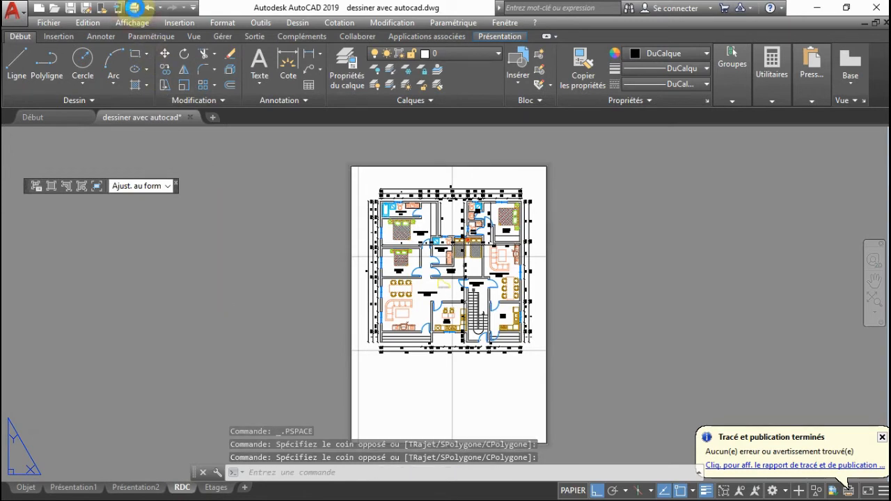
# Preview the single-sheet plot of the RDC layout, check the plan up close, and leave plotting without printing
pyautogui.click(134, 8)
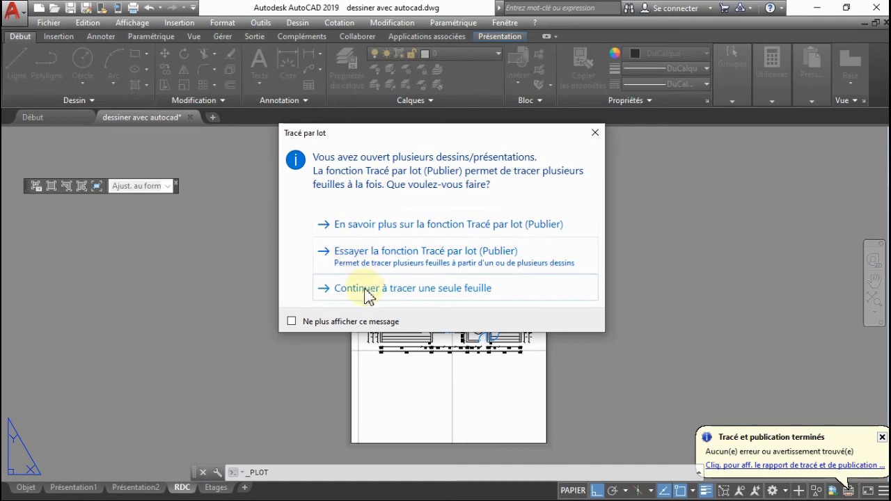
pyautogui.click(396, 292)
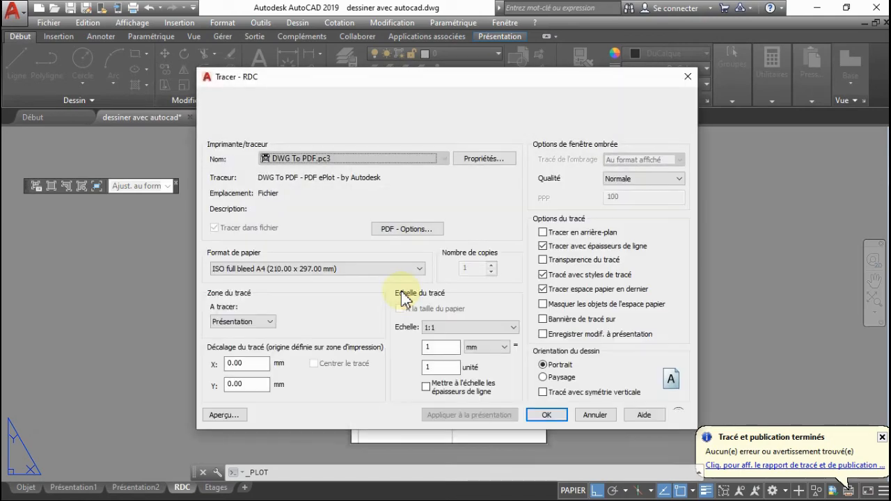
pyautogui.click(223, 415)
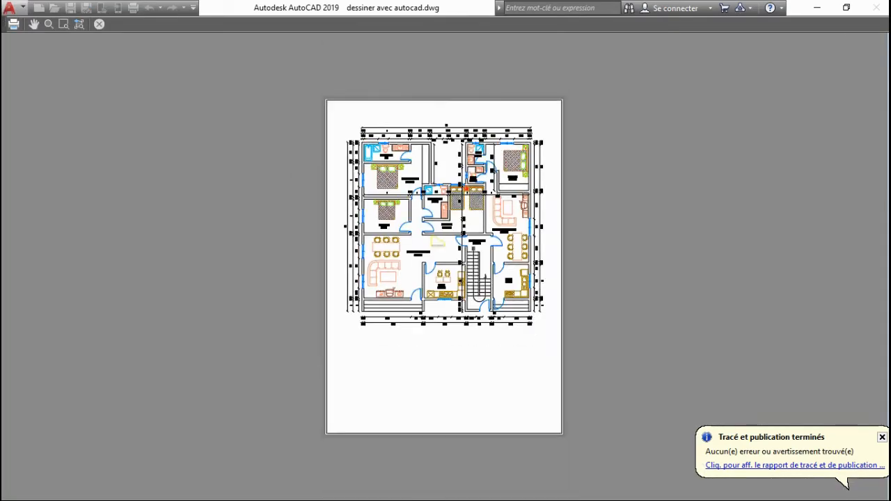
pyautogui.scroll(3, 445, 230)
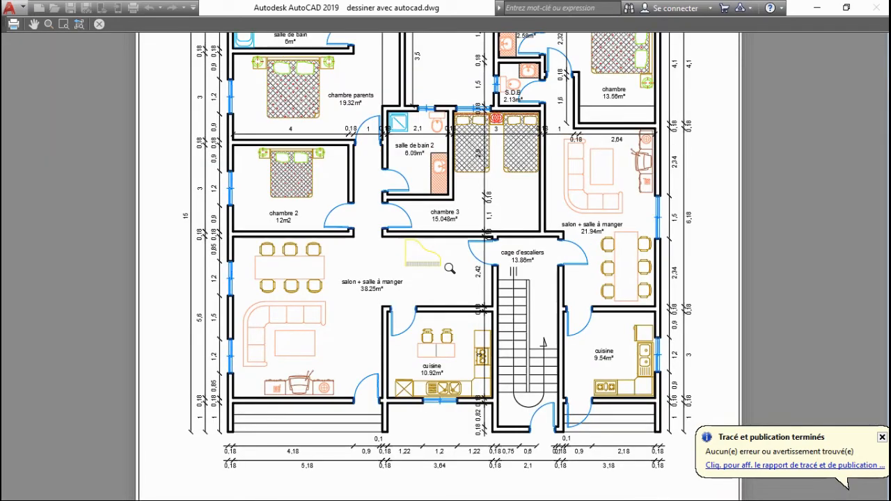
pyautogui.scroll(-2, 449, 268)
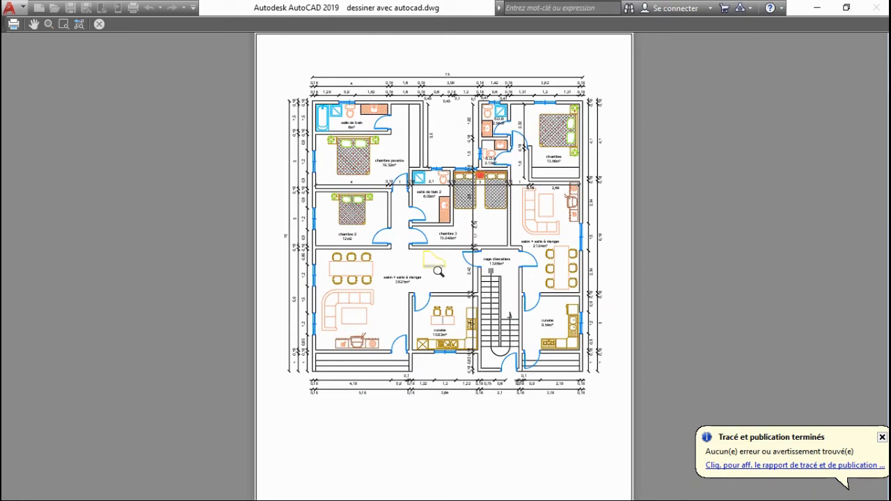
pyautogui.scroll(3, 438, 271)
pyautogui.press('Escape')
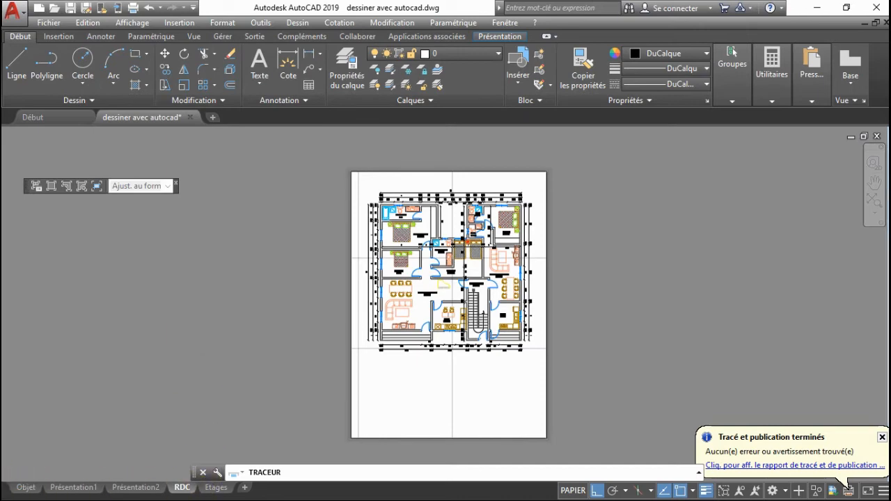
pyautogui.press('Escape')
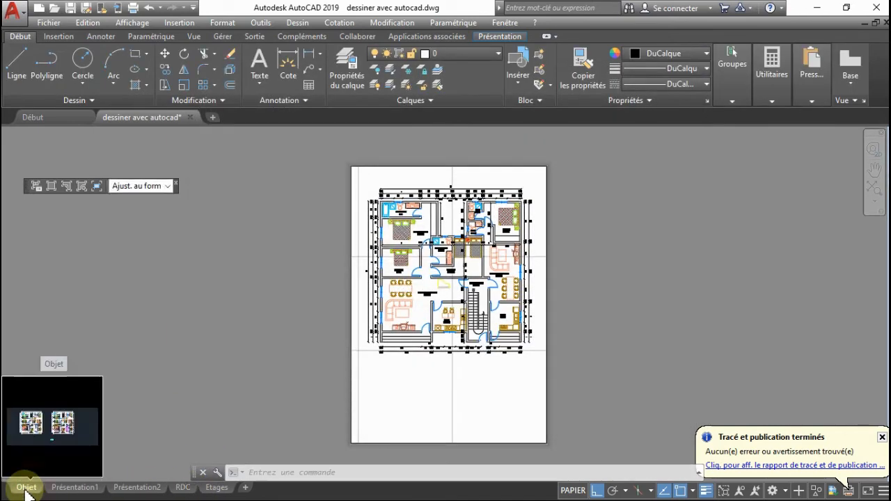
# Switch to model space and delete the green car below the two floor plans
pyautogui.click(25, 488)
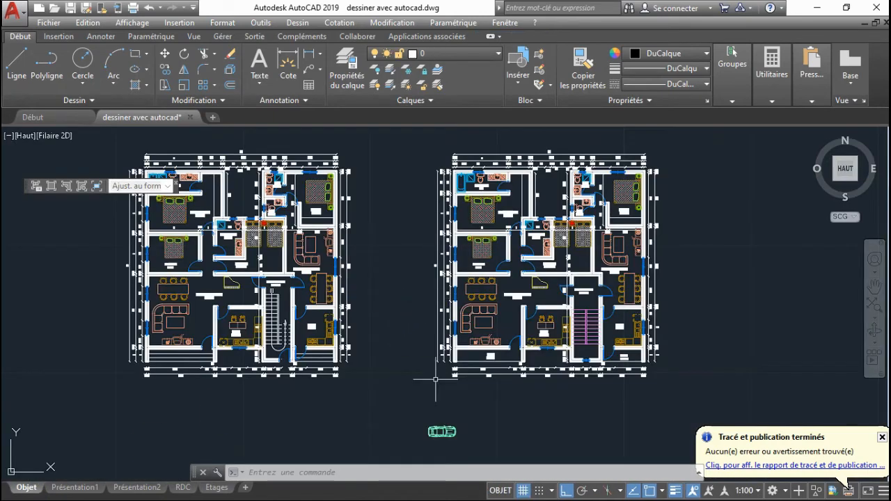
pyautogui.click(457, 411)
pyautogui.click(391, 458)
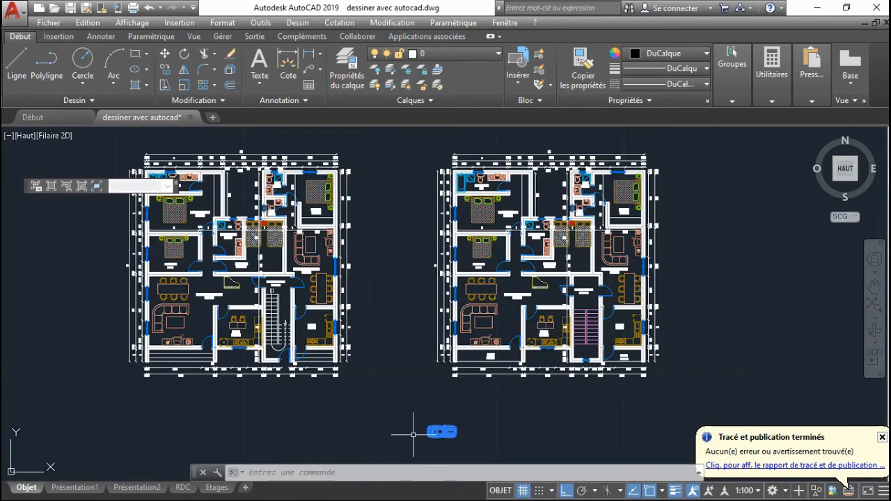
pyautogui.press('Delete')
pyautogui.scroll(-2, 391, 233)
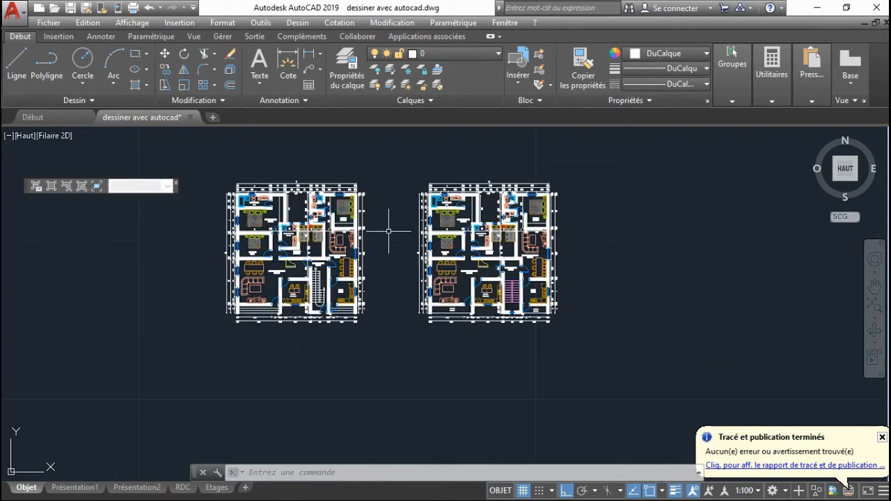
# Copy the 38.25m² "salon + salle à manger" label straight down to below the ground-floor plan's lower dimensions
pyautogui.scroll(5, 293, 301)
pyautogui.scroll(-4, 338, 295)
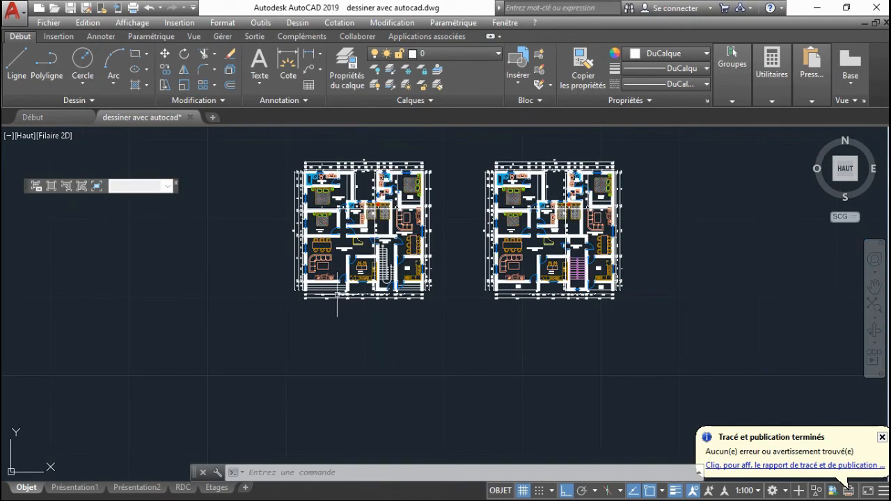
pyautogui.scroll(5, 334, 297)
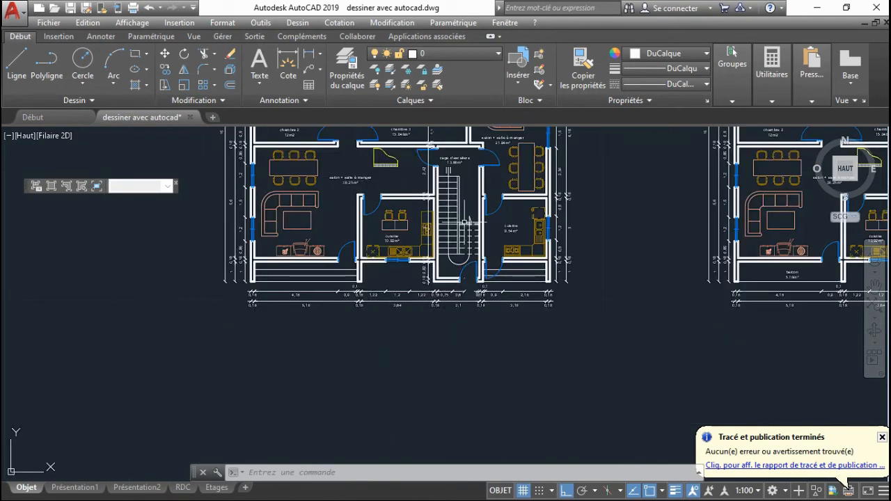
pyautogui.click(354, 179)
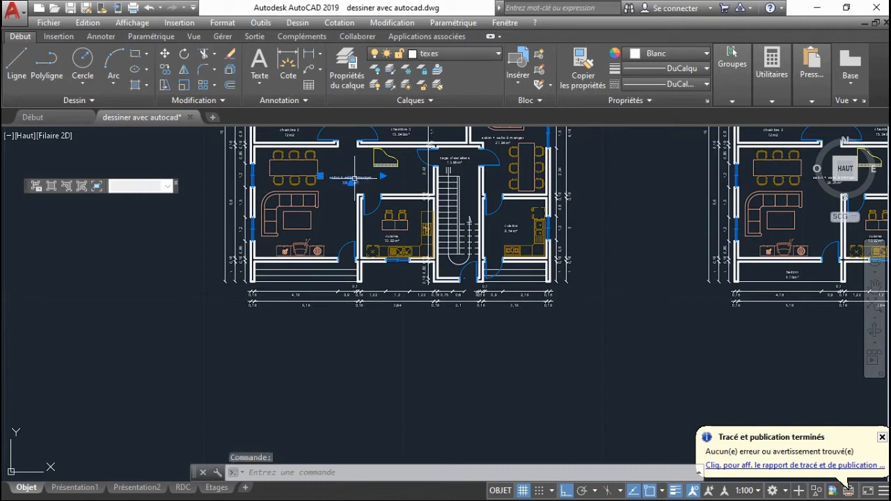
pyautogui.click(165, 71)
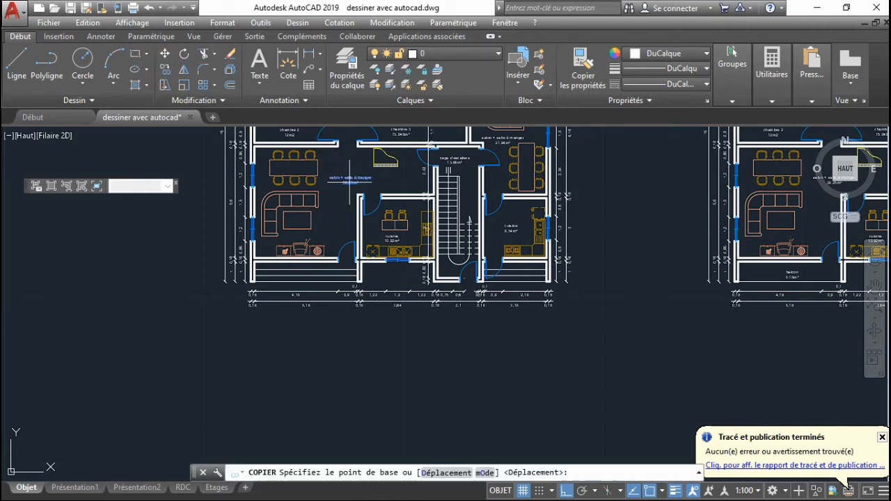
pyautogui.click(354, 180)
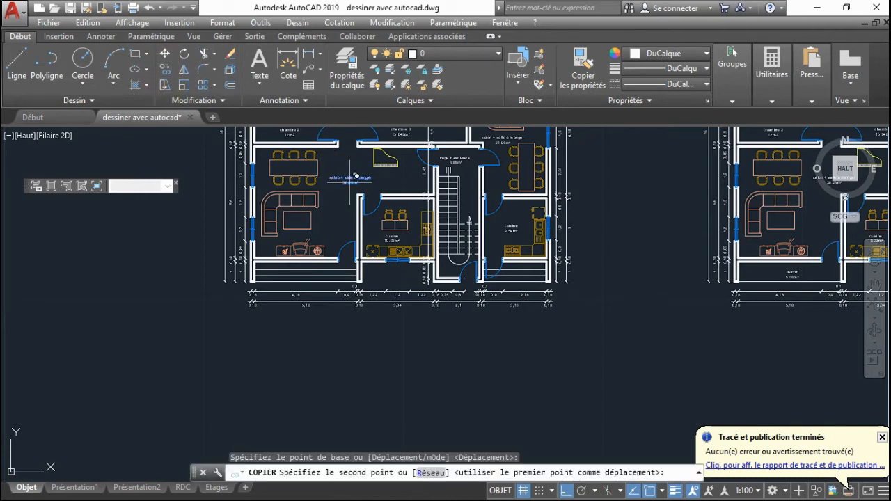
pyautogui.click(401, 320)
pyautogui.press('Escape')
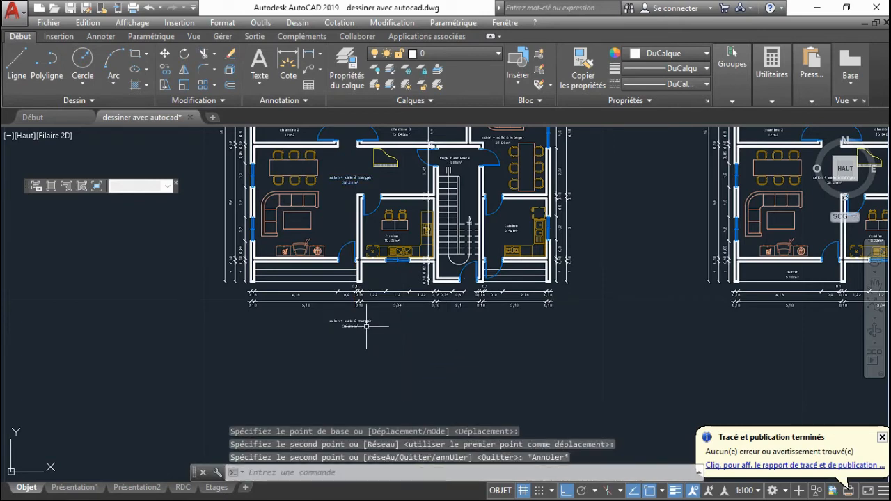
# Shift the copied label about 2.08 units to the right and widen its text frame past the plan's right side
pyautogui.click(355, 327)
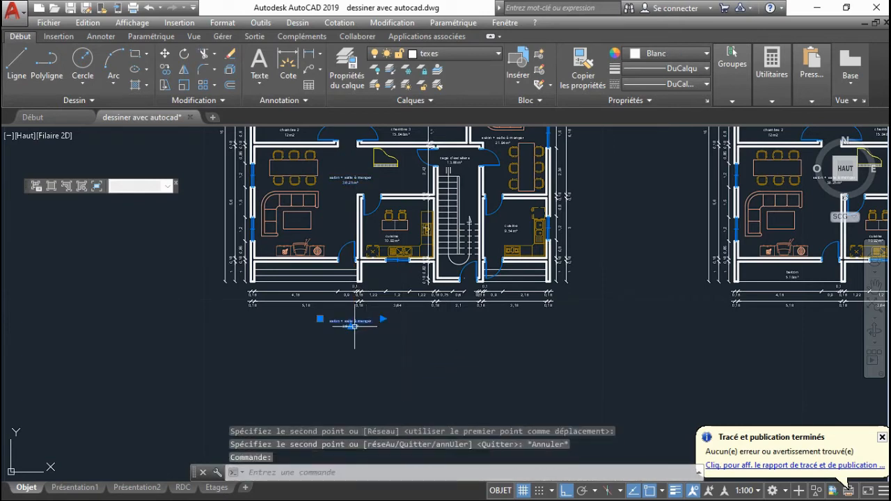
pyautogui.click(317, 319)
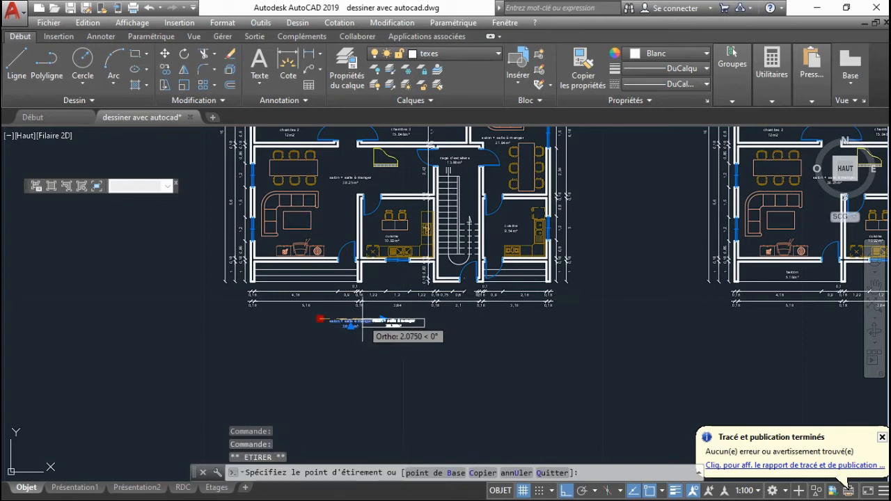
pyautogui.press('Escape')
pyautogui.press('Escape')
pyautogui.click(398, 325)
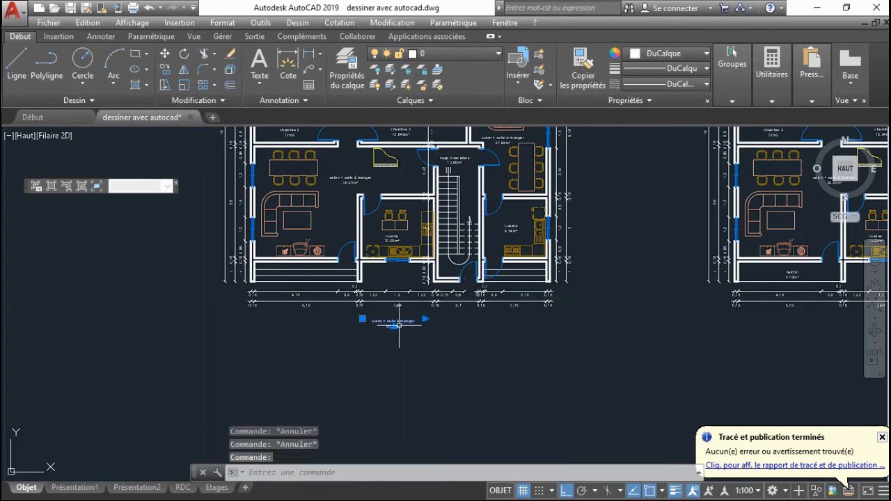
pyautogui.click(425, 318)
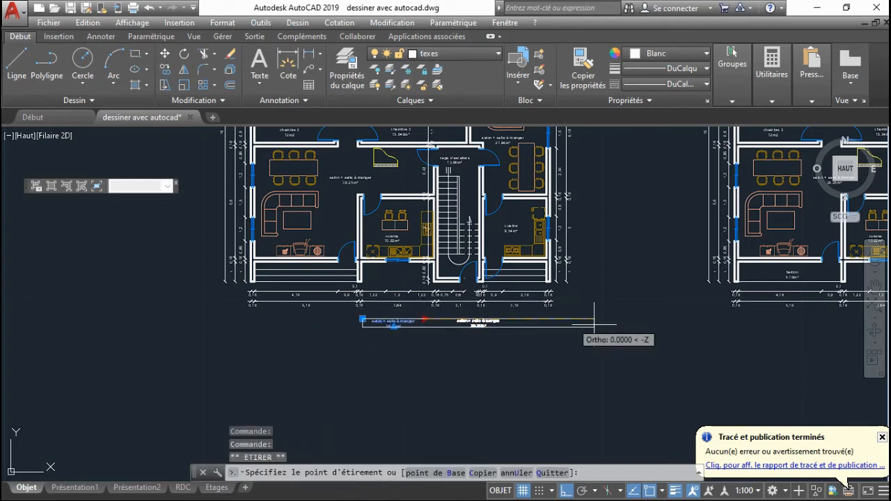
pyautogui.click(616, 320)
pyautogui.press('Escape')
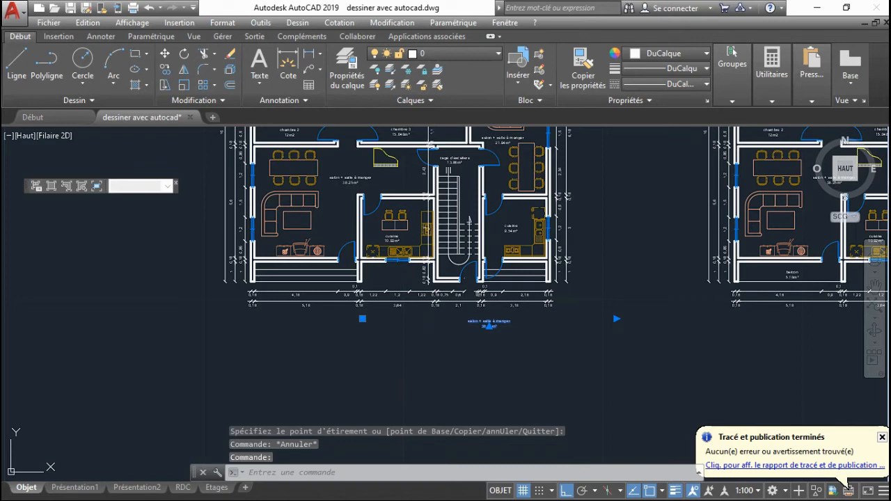
# Clear the copied label beneath the ground-floor plan, left-align it and set its text height to 0.5
pyautogui.doubleClick(489, 322)
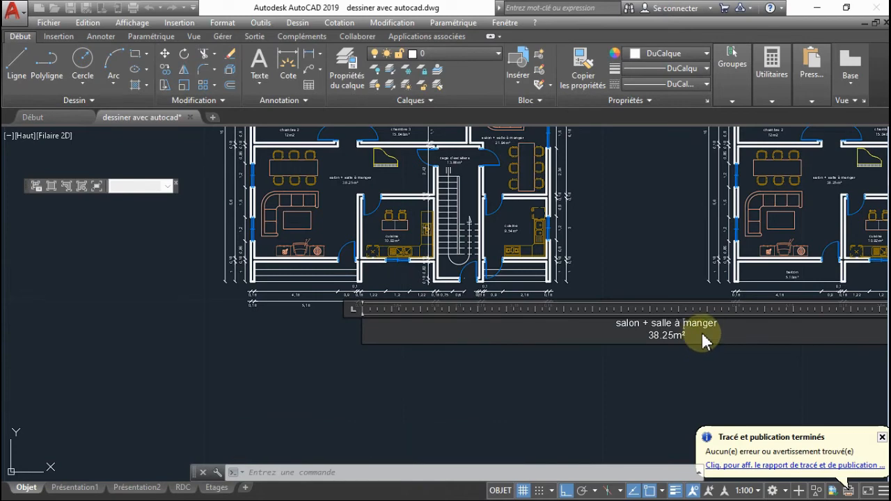
pyautogui.hotkey('ctrl', 'l')
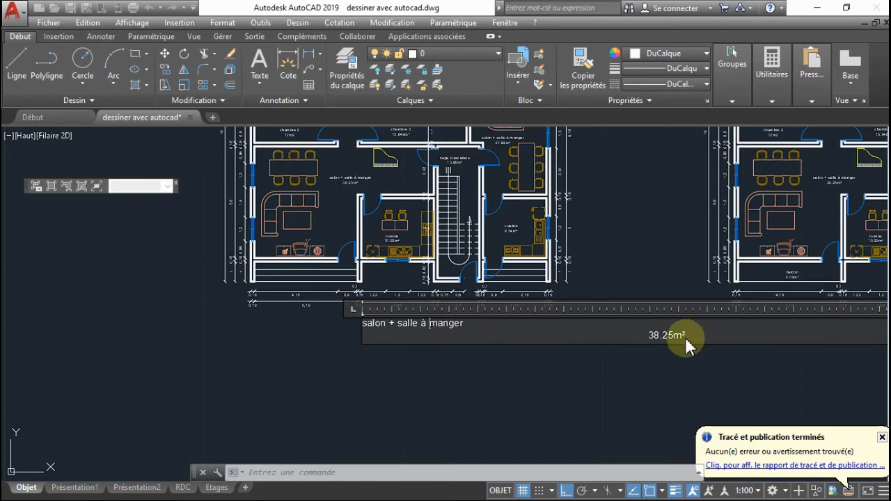
pyautogui.doubleClick(712, 329)
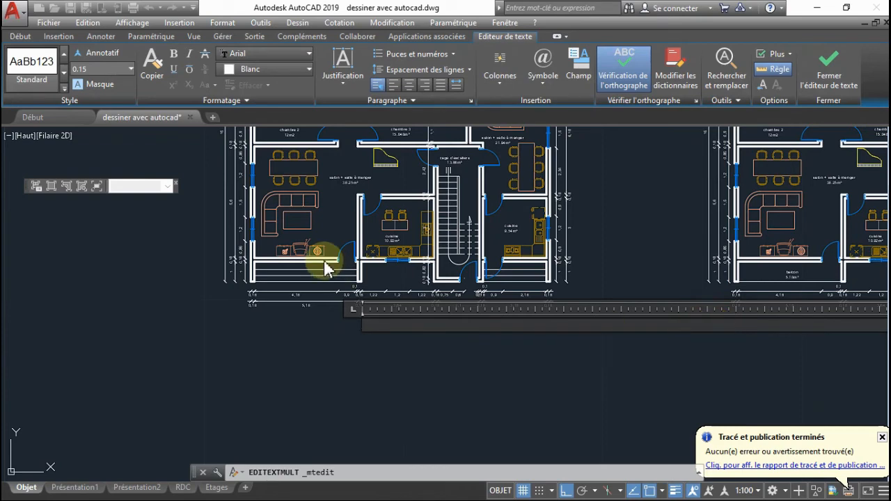
pyautogui.click(106, 69)
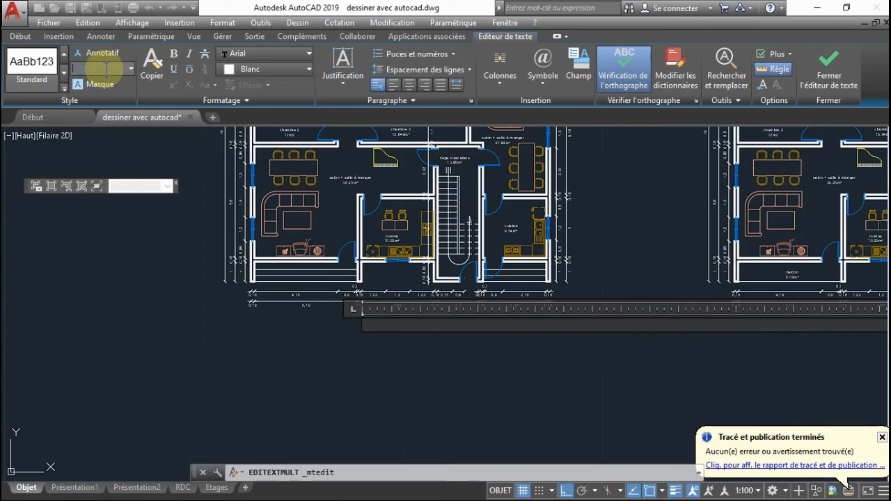
pyautogui.click(106, 68)
pyautogui.press('Return')
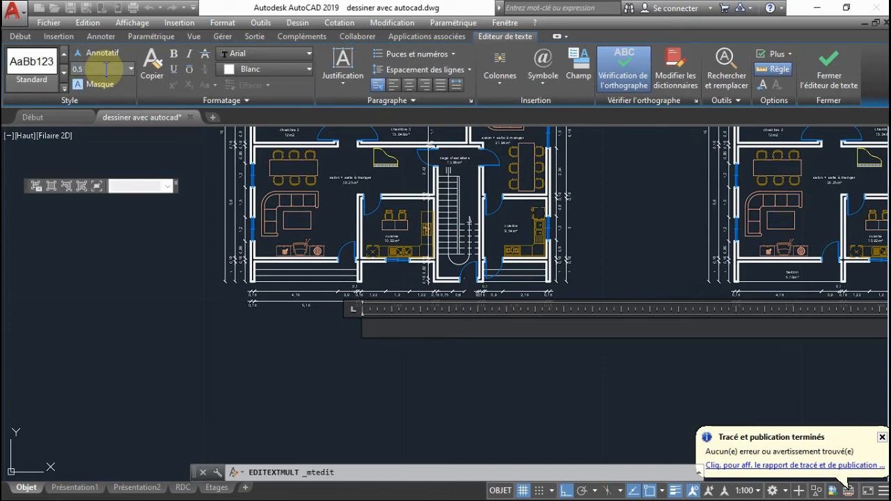
# Enter "Rez-de-chaussée" as the label text beneath the ground-floor plan and finish the text edit
pyautogui.write('Rez')
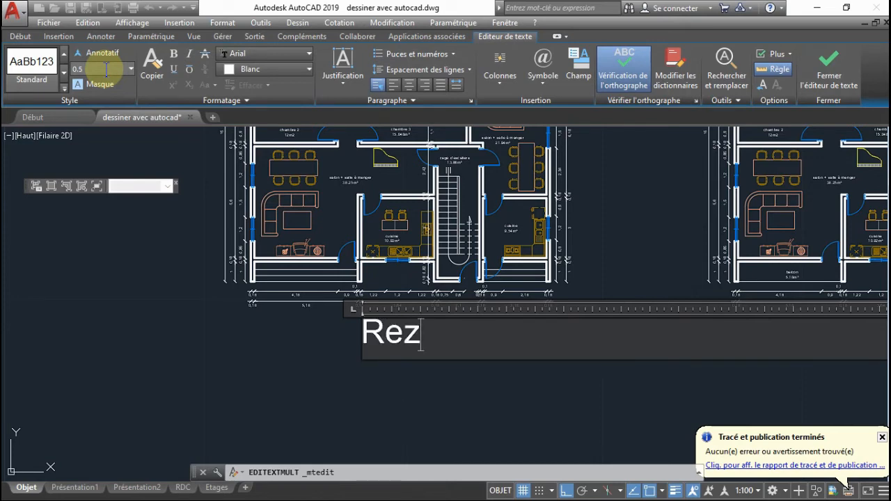
pyautogui.write('-de')
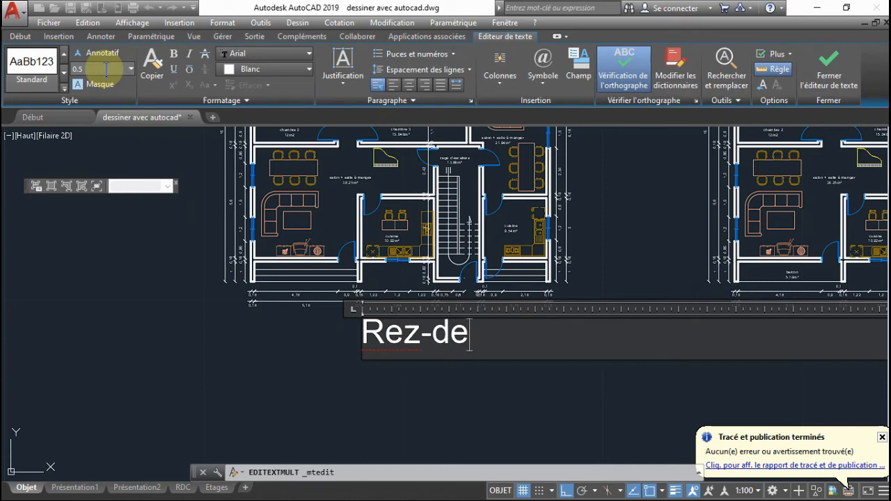
pyautogui.write('-C')
pyautogui.press('BackSpace')
pyautogui.write('chaussée')
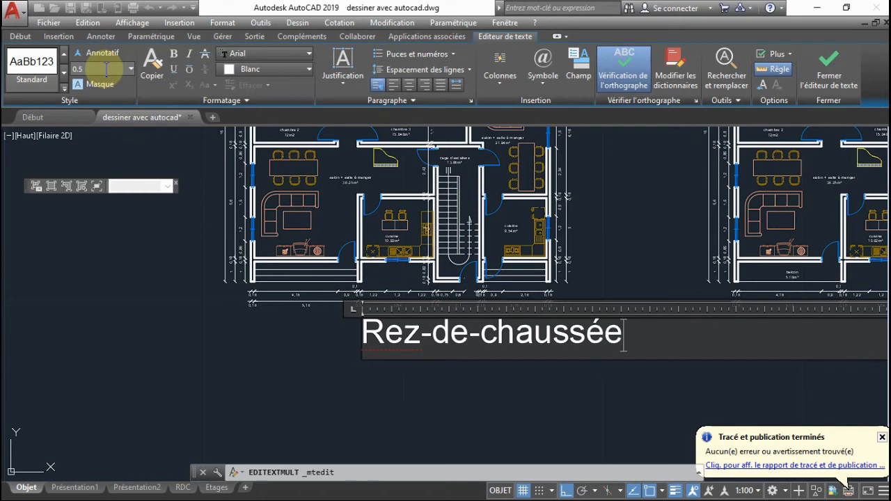
pyautogui.click(340, 338)
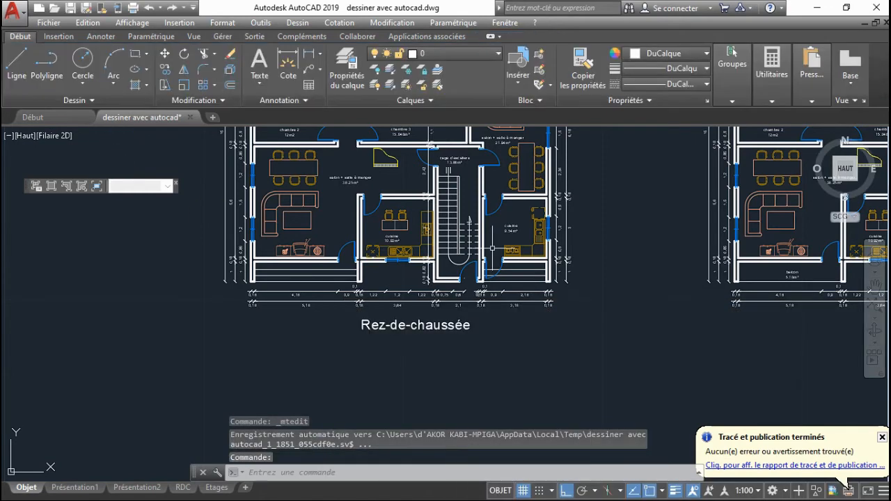
# Shift the "Rez-de-chaussée" label slightly to the left to center it beneath the ground-floor plan
pyautogui.click(440, 325)
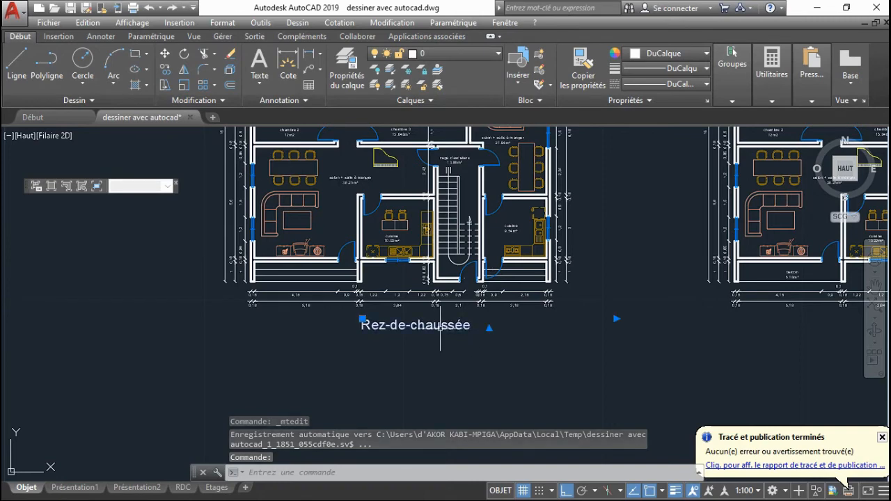
pyautogui.click(362, 320)
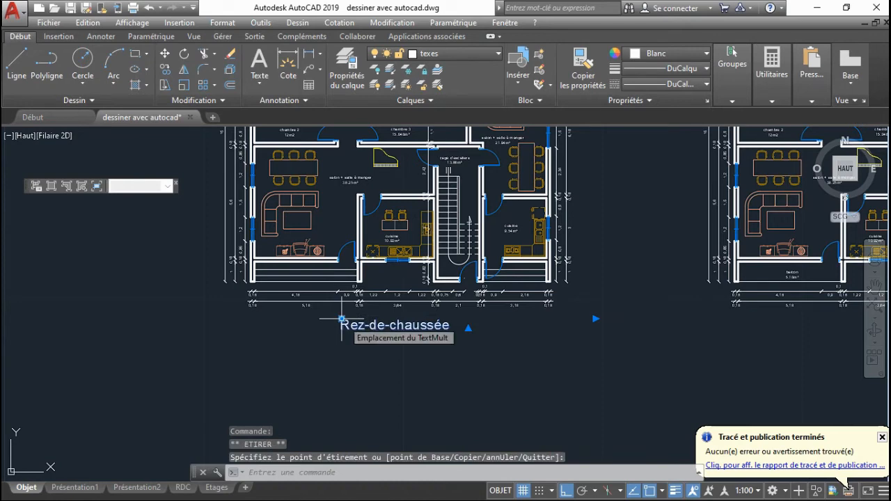
pyautogui.press('Escape')
pyautogui.press('Escape')
pyautogui.press('Escape')
# Copy the "Rez-de-chaussée" label horizontally about 24.4 units to beneath the second floor plan
pyautogui.click(376, 325)
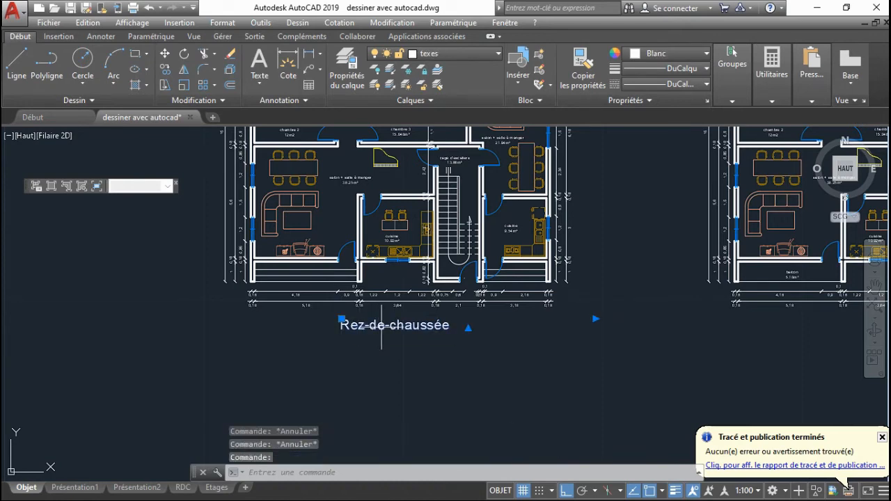
pyautogui.click(165, 70)
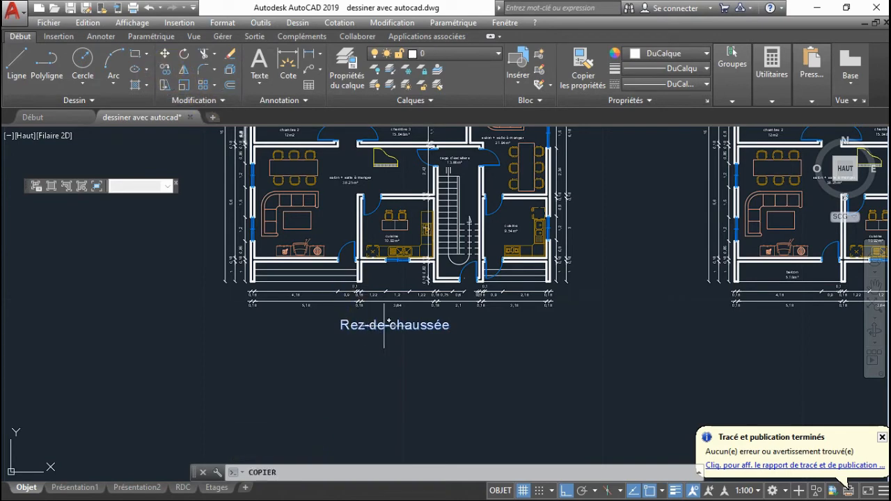
pyautogui.click(387, 325)
pyautogui.scroll(-5, 387, 325)
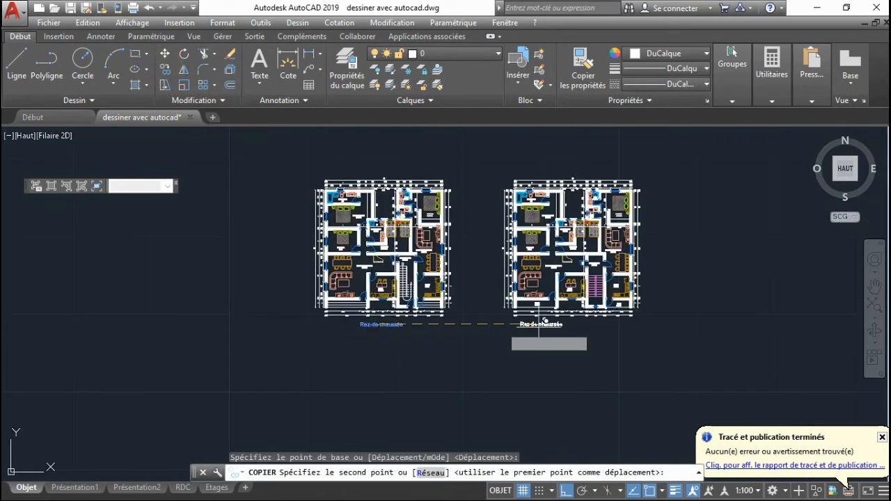
pyautogui.scroll(5, 584, 321)
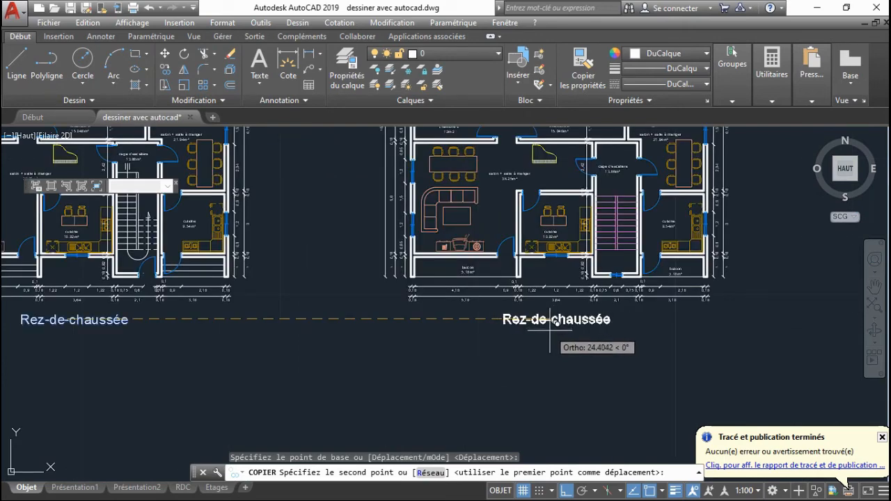
pyautogui.click(550, 330)
pyautogui.press('Escape')
# Replace the text of the copied label beneath the second plan with "Etages"
pyautogui.doubleClick(568, 320)
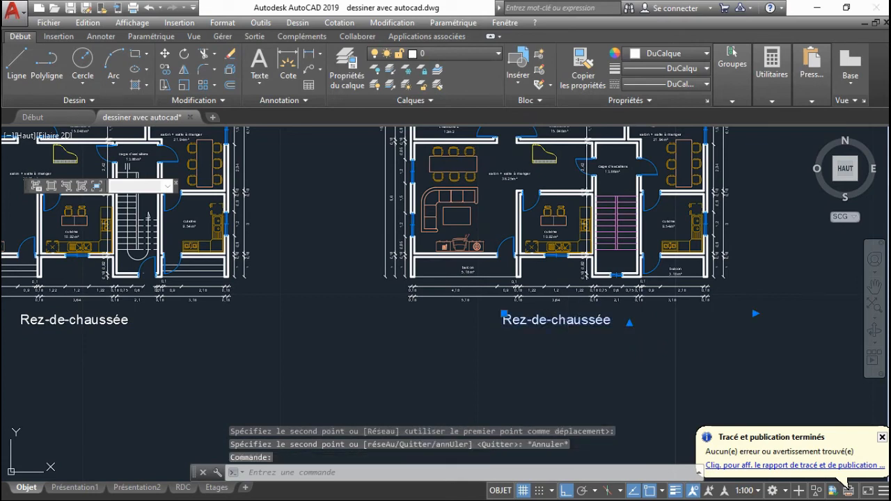
pyautogui.doubleClick(570, 321)
pyautogui.write('E')
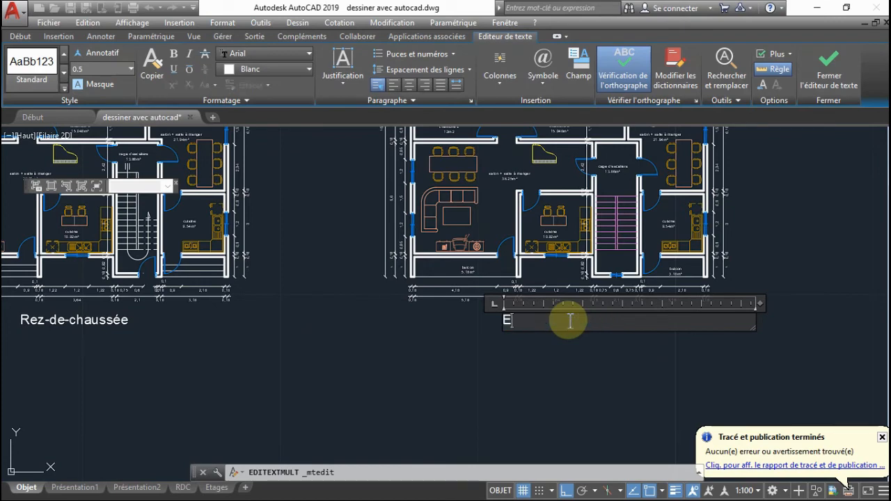
pyautogui.write('tages')
pyautogui.click(535, 372)
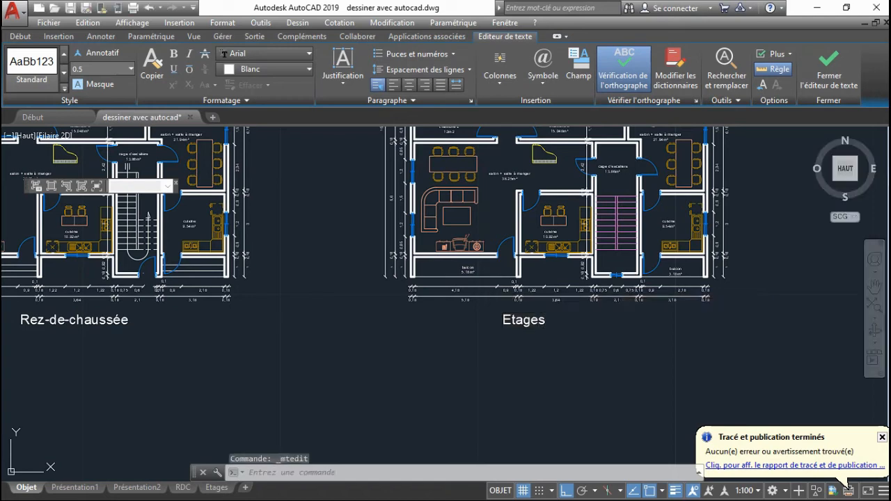
# Shift the "Etages" label slightly to the right beneath the second floor plan
pyautogui.click(528, 323)
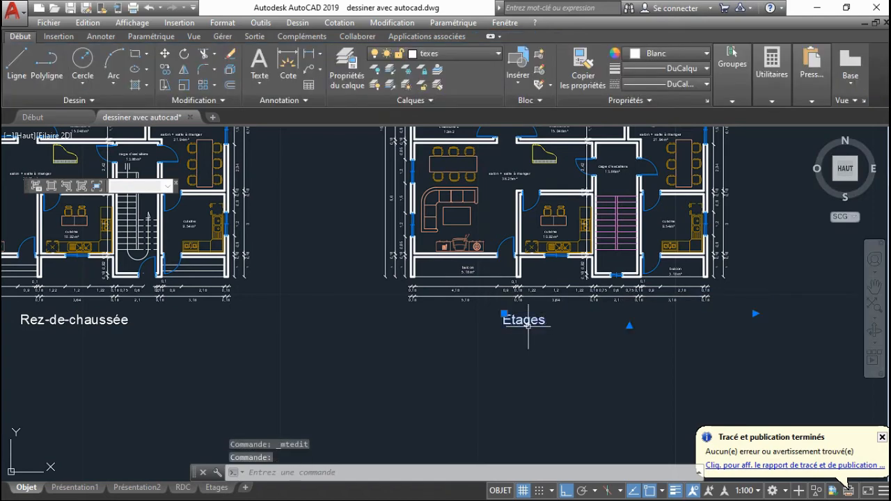
pyautogui.click(500, 315)
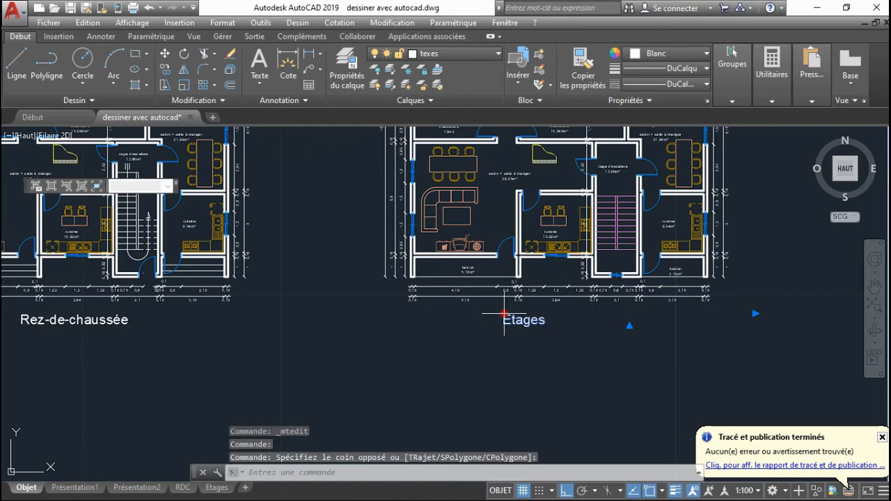
pyautogui.click(503, 314)
pyautogui.click(531, 314)
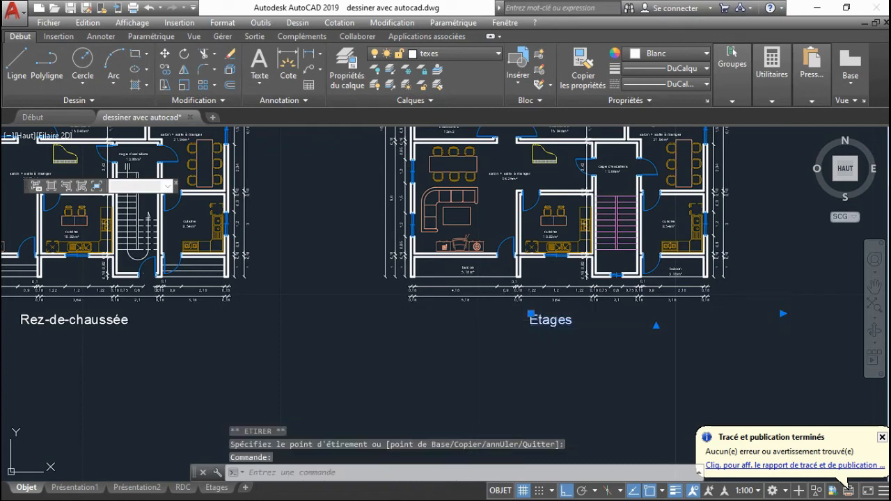
# Extend the label beneath the second plan to read "Etages 1,2,3 & 4"
pyautogui.doubleClick(538, 319)
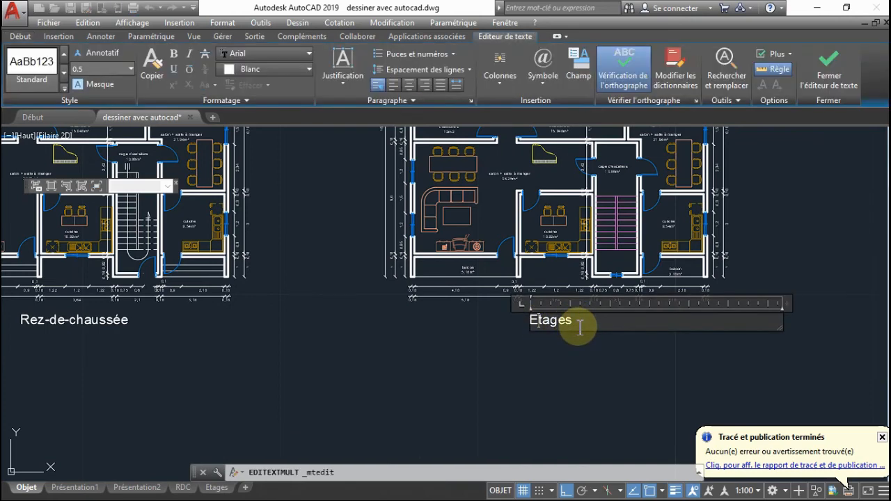
pyautogui.write('1')
pyautogui.write(',2,3 & 4')
pyautogui.click(533, 371)
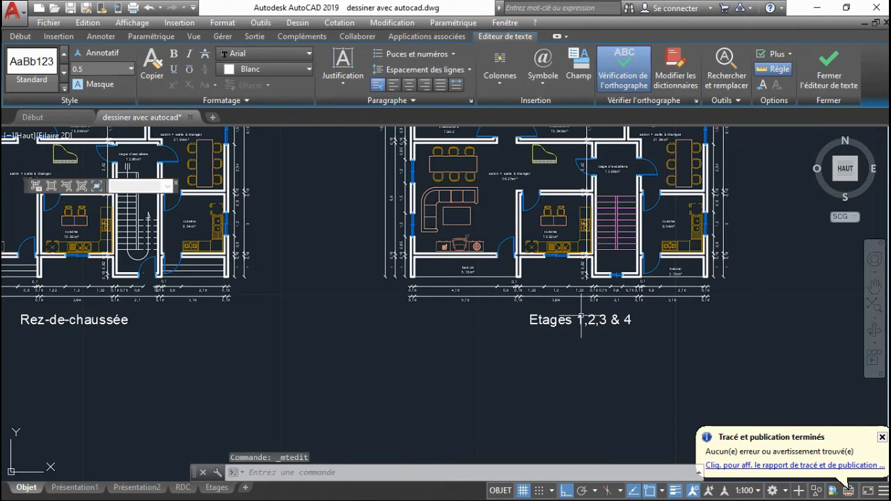
# Shift the "Etages 1,2,3 & 4" label slightly to the left to center it beneath its plan
pyautogui.click(537, 319)
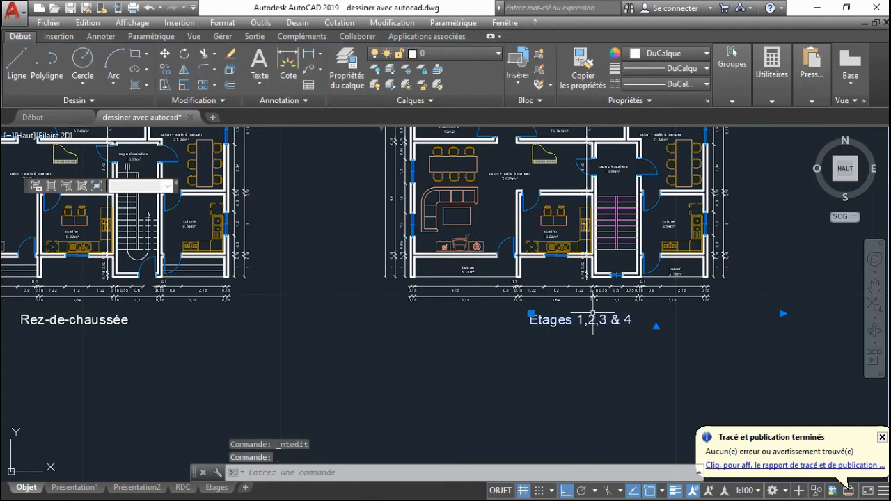
pyautogui.click(531, 313)
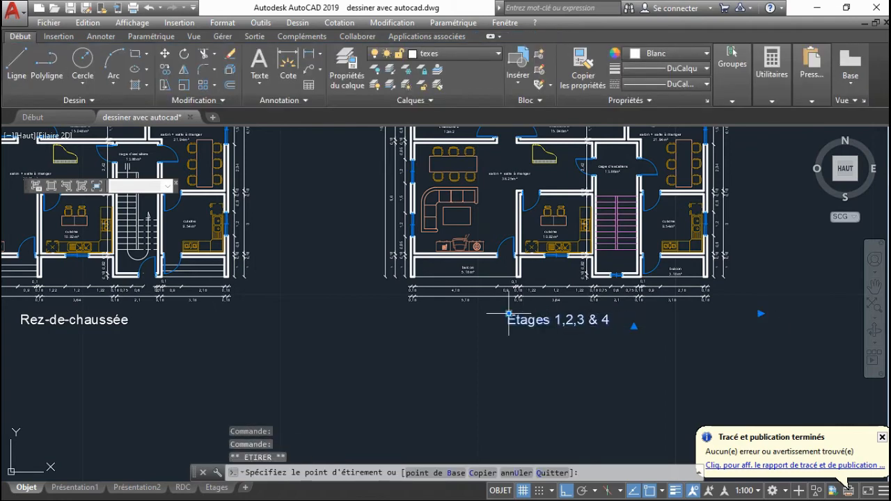
pyautogui.press('Escape')
pyautogui.press('Escape')
pyautogui.press('Escape')
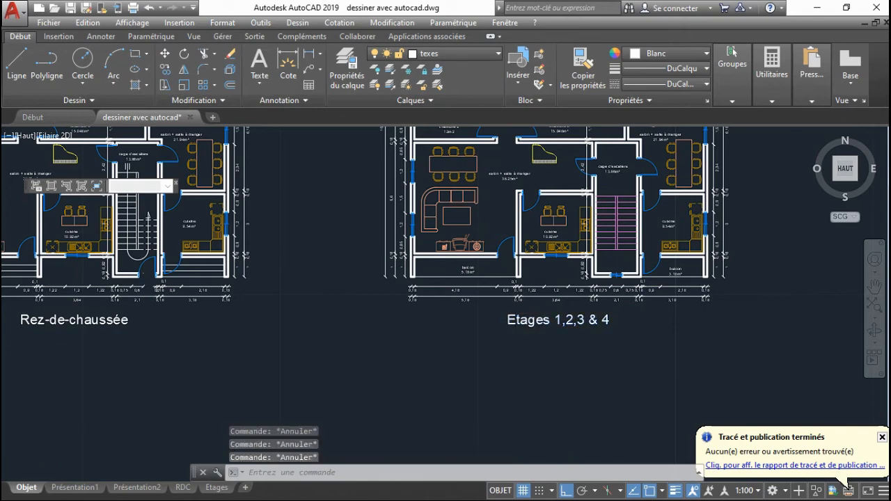
# Check both labelled floor plans together and save the drawing
pyautogui.scroll(-5, 550, 361)
pyautogui.scroll(2, 529, 341)
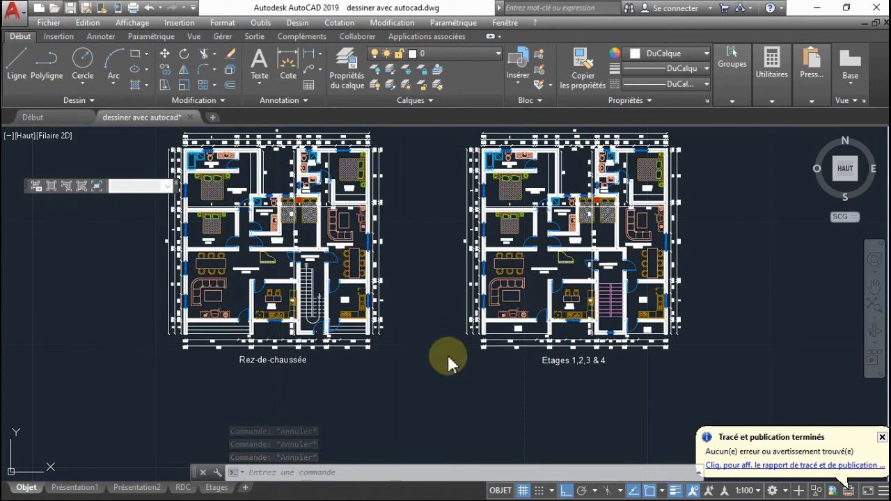
pyautogui.hotkey('ctrl', 's')
pyautogui.scroll(-2, 468, 388)
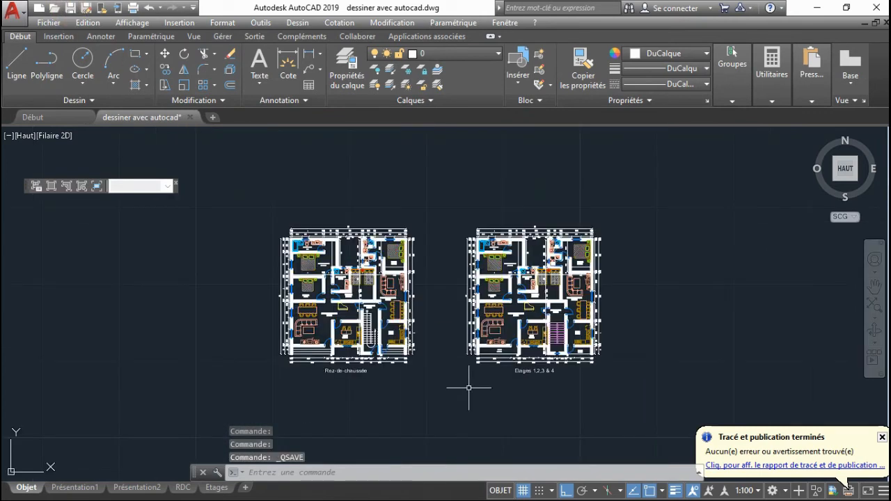
pyautogui.scroll(2, 408, 338)
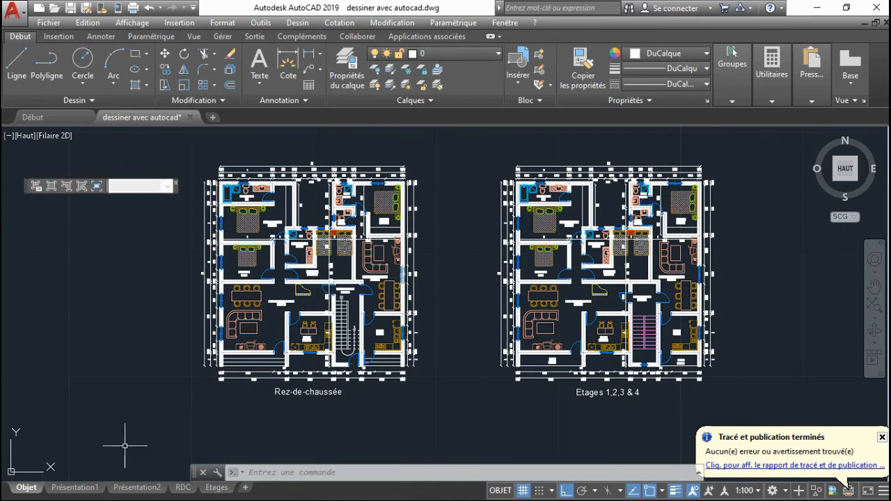
# Plot the RDC layout as a single sheet with DWG To PDF, saving it to the Bureau folder as "RDC tuto"
pyautogui.click(182, 487)
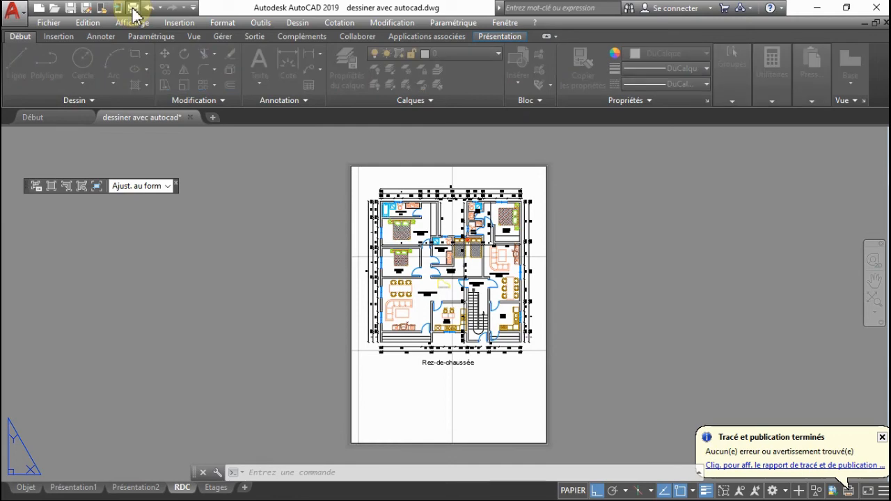
pyautogui.click(132, 8)
pyautogui.click(405, 289)
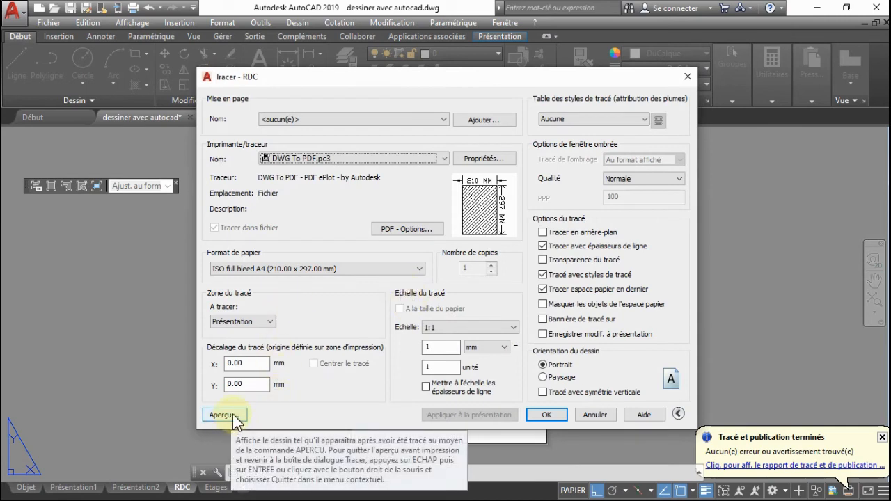
pyautogui.click(547, 415)
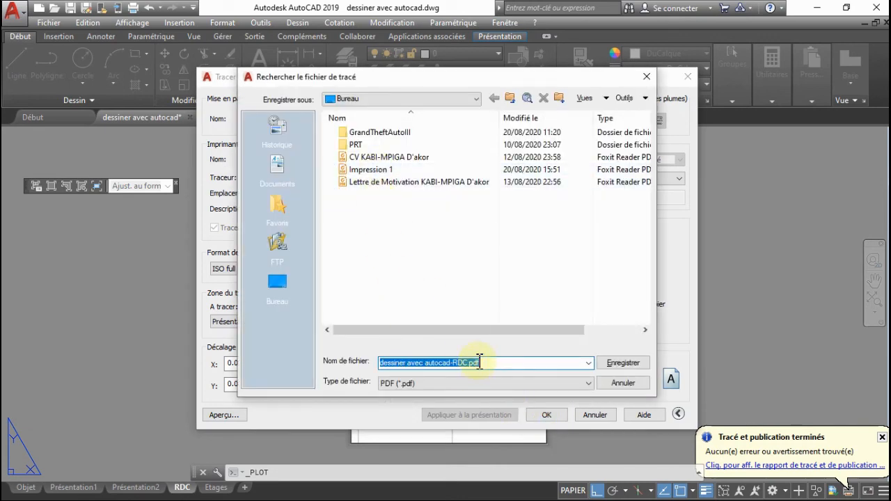
pyautogui.write('RDC tuto')
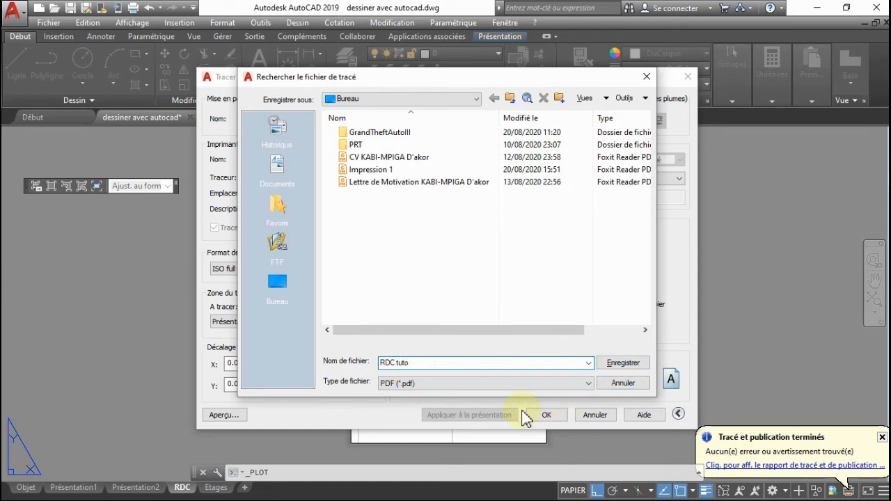
pyautogui.click(620, 366)
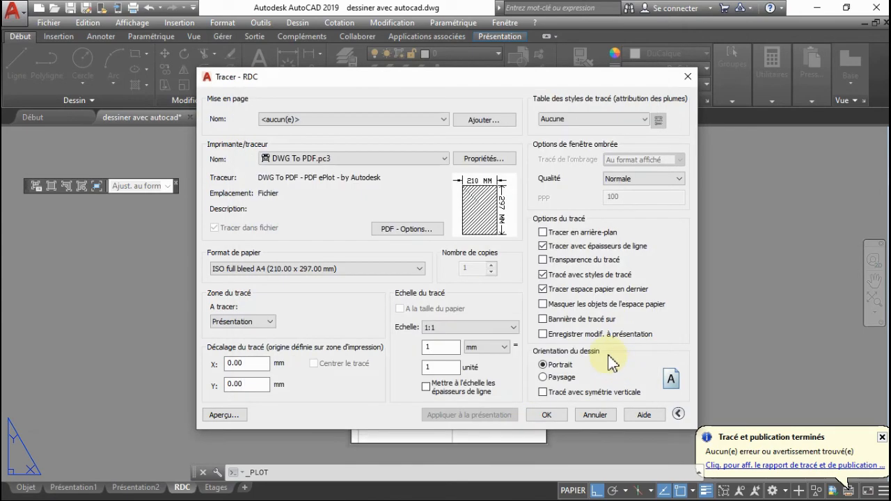
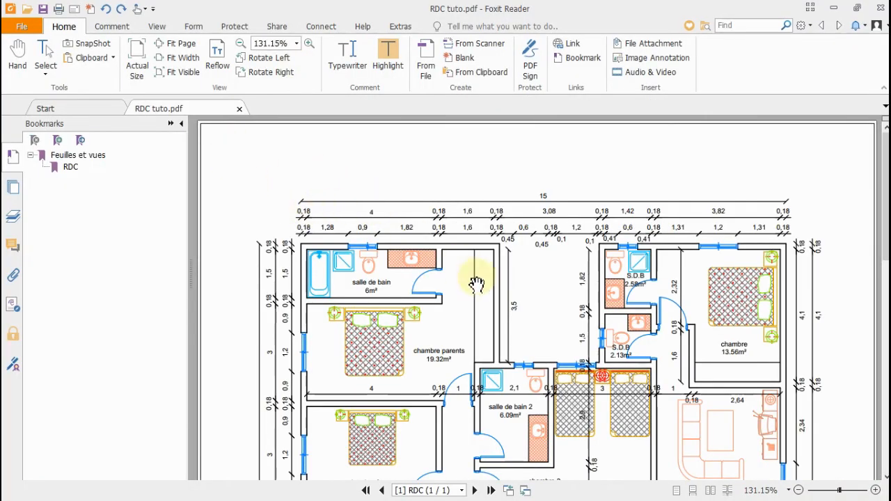
# Check the exported RDC plan down to its lower dimensions and as a whole page, and return to the AutoCAD drawing
pyautogui.scroll(-5, 476, 284)
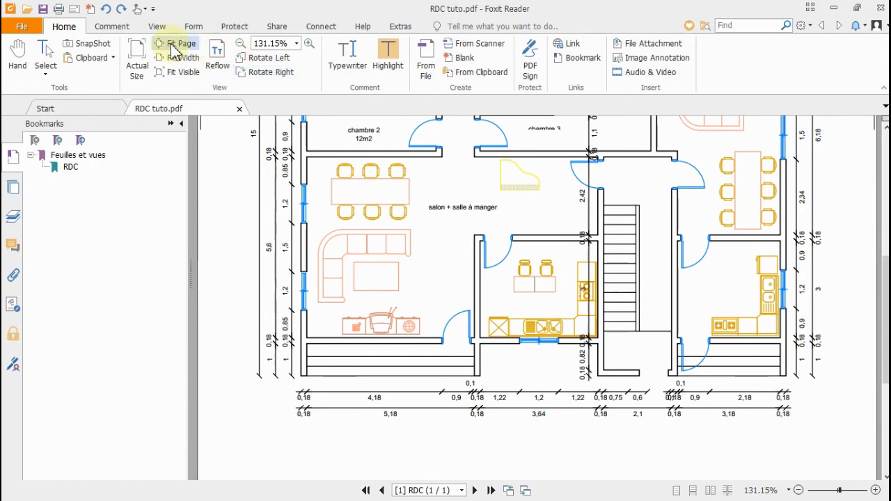
pyautogui.click(173, 46)
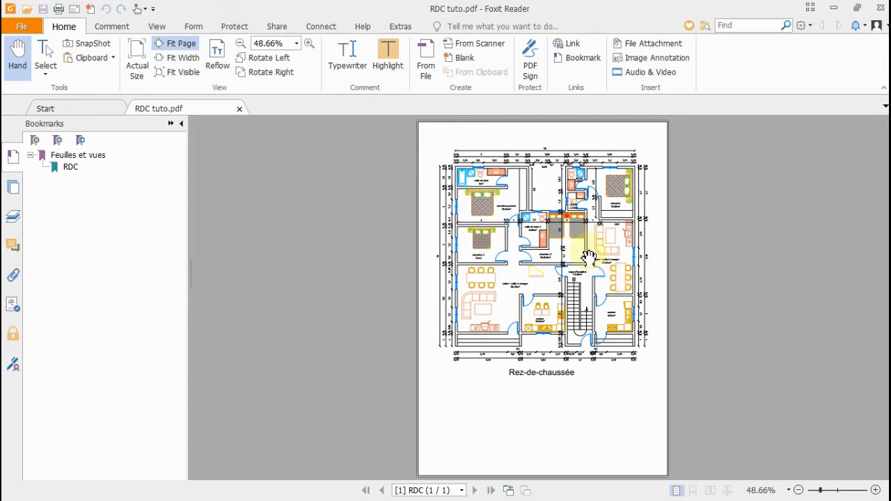
pyautogui.click(831, 10)
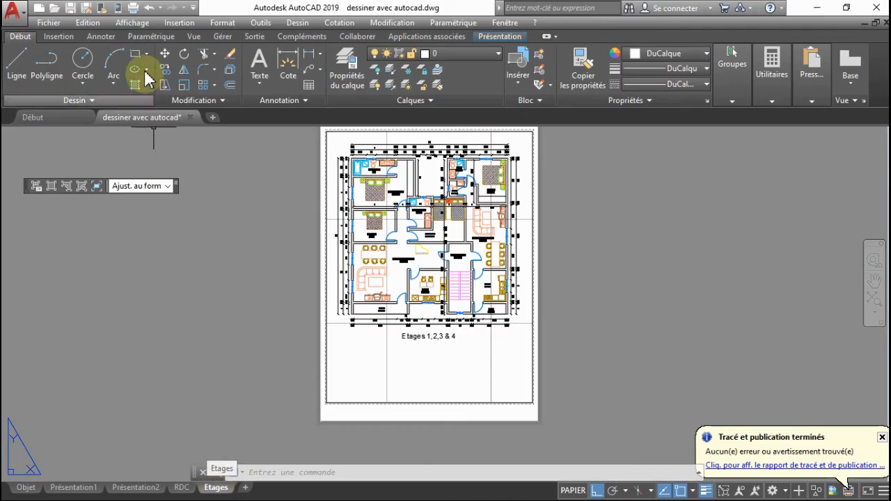
# Plot the Etages layout as a single A4 portrait sheet with DWG To PDF, saving it to the Bureau folder as "Etages 1,2 3 & 4"
pyautogui.click(134, 9)
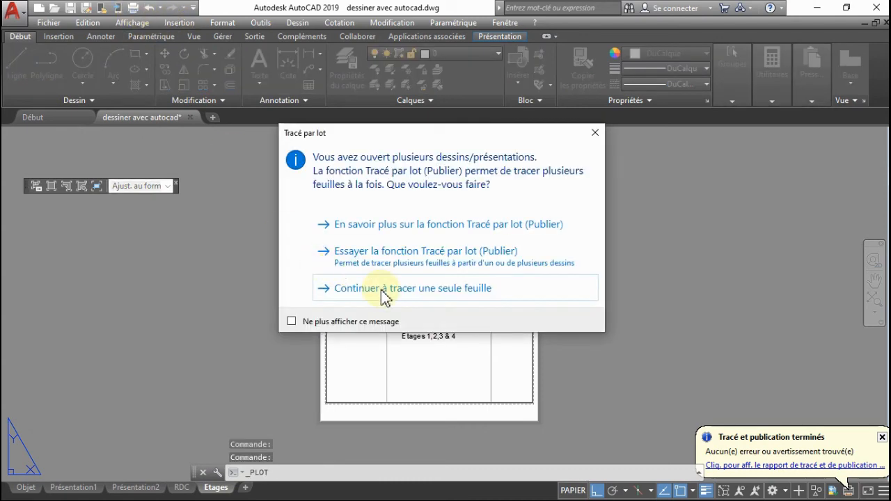
pyautogui.click(384, 289)
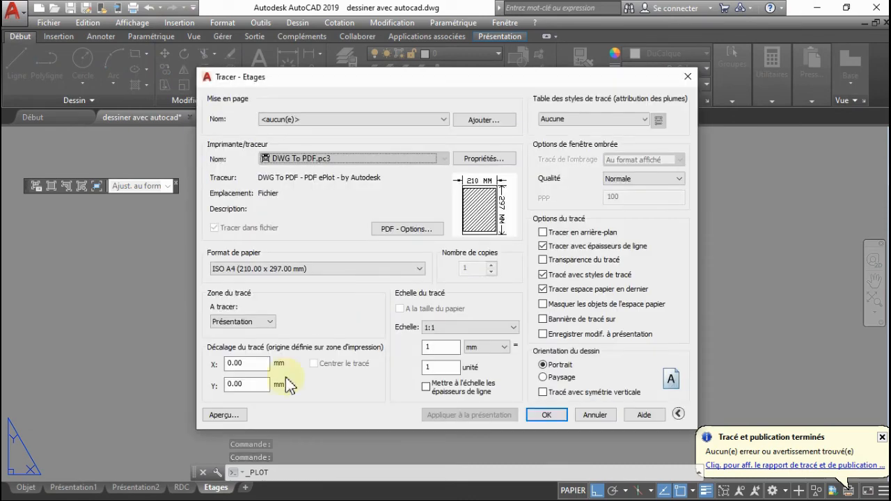
pyautogui.click(555, 419)
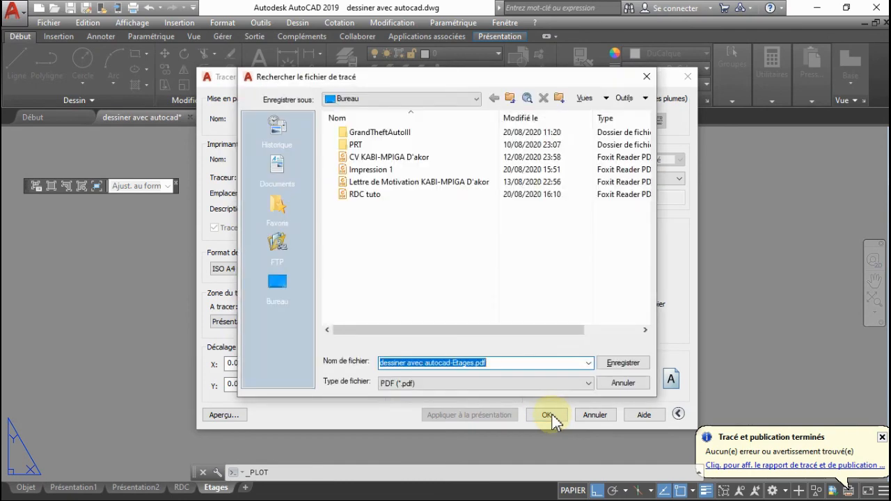
pyautogui.write('B')
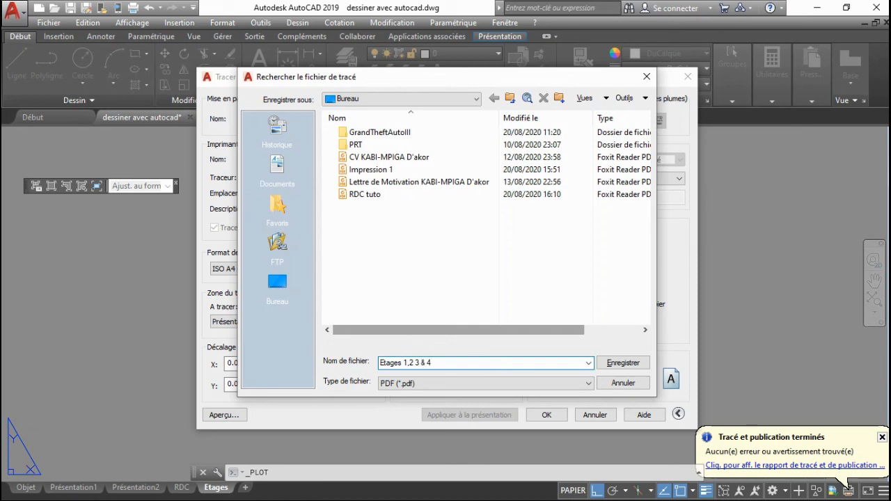
pyautogui.click(623, 363)
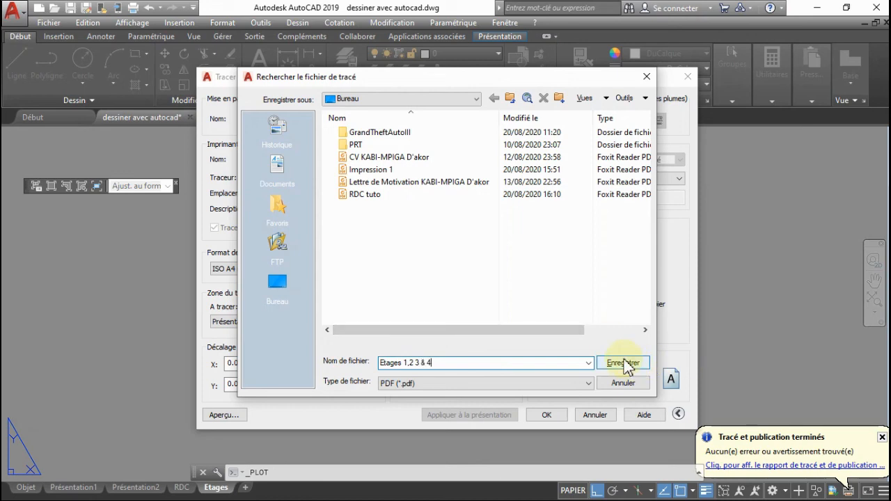
pyautogui.click(622, 364)
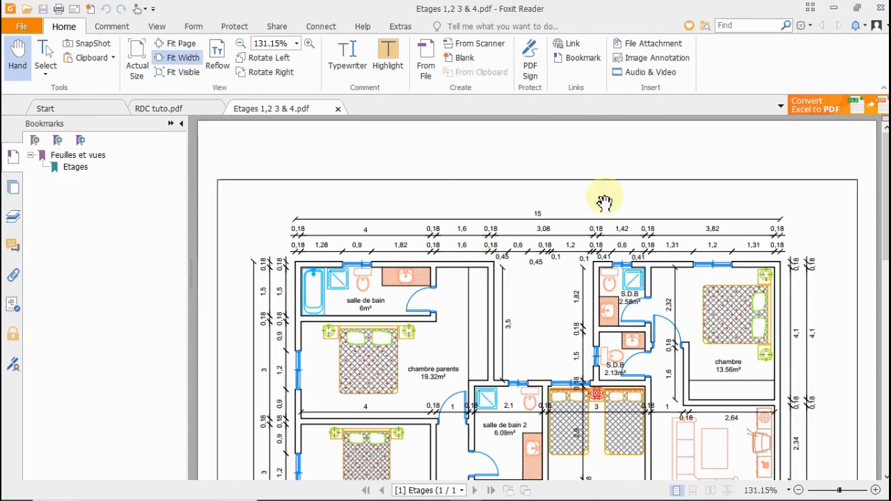
# Examine the exported Etages PDF from top to bottom, checking the rooms, dimensions, staircase and plan title
pyautogui.scroll(-10, 474, 256)
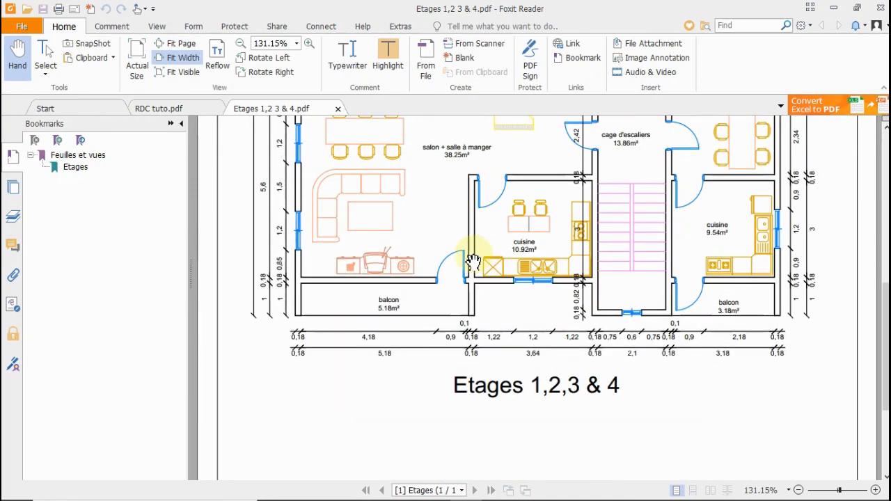
pyautogui.scroll(10, 473, 261)
pyautogui.scroll(-3, 472, 254)
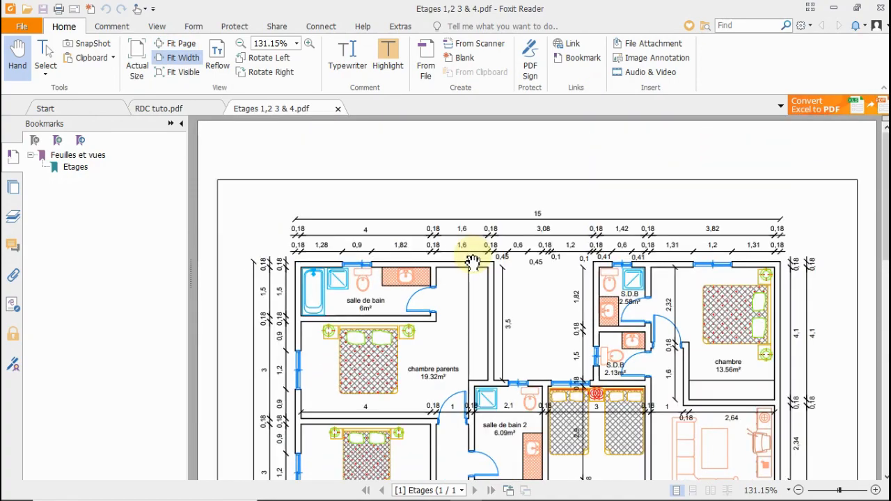
pyautogui.scroll(2, 485, 278)
pyautogui.scroll(-3, 477, 325)
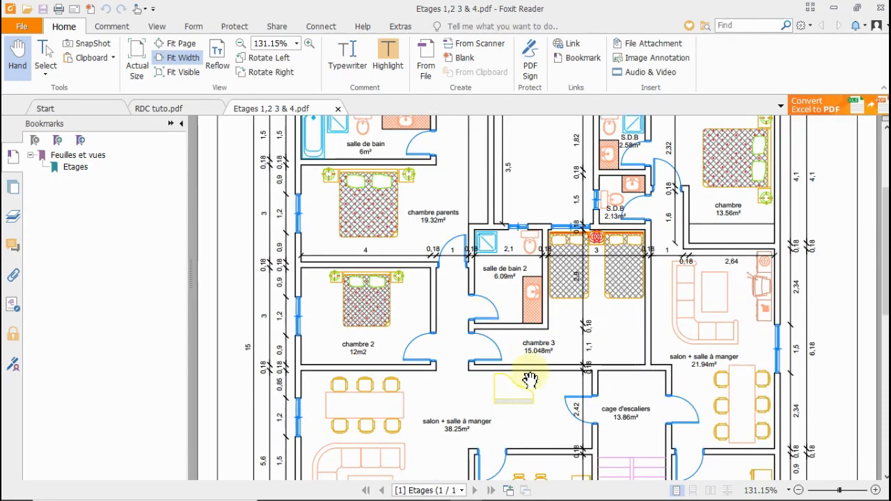
pyautogui.scroll(-1, 513, 366)
pyautogui.scroll(-3, 513, 367)
pyautogui.scroll(2, 507, 362)
pyautogui.scroll(-6, 491, 359)
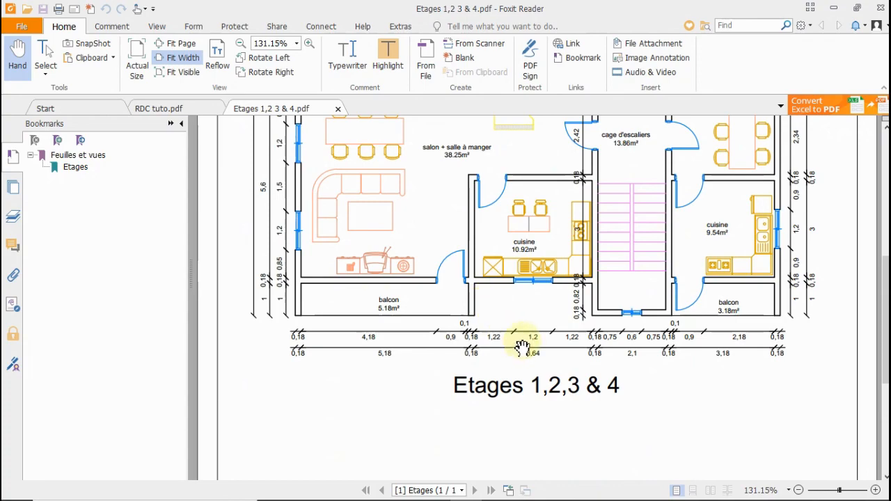
pyautogui.scroll(3, 522, 342)
pyautogui.scroll(-2, 503, 332)
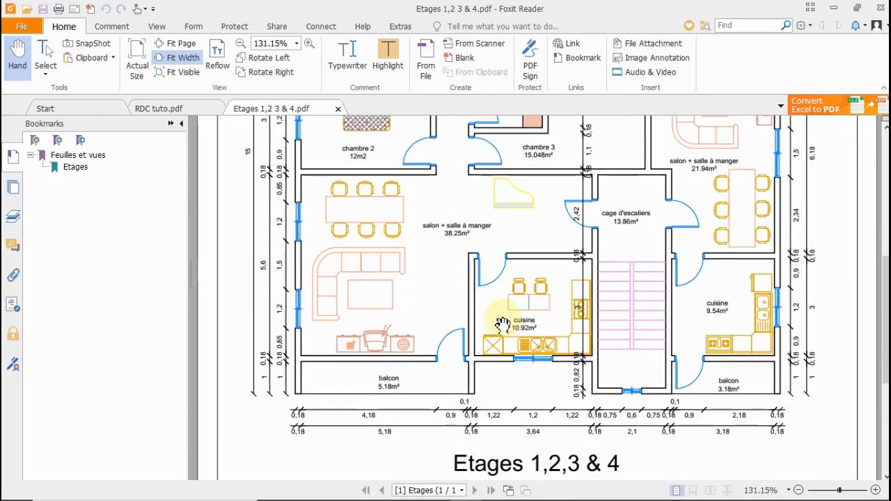
pyautogui.scroll(5, 501, 317)
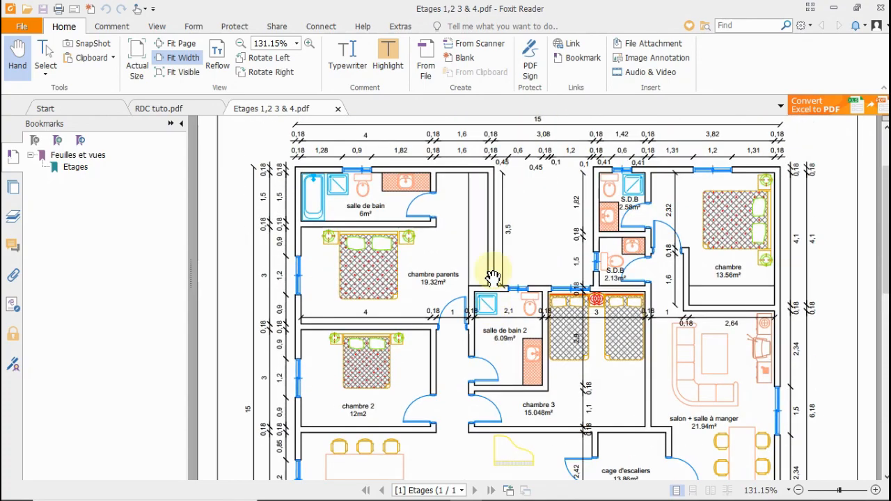
pyautogui.scroll(-5, 493, 278)
pyautogui.scroll(4, 493, 282)
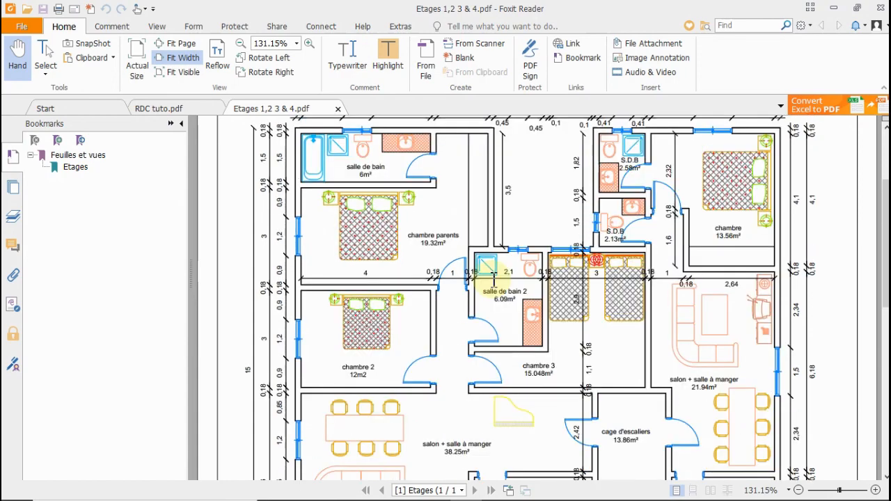
pyautogui.scroll(-1, 492, 280)
pyautogui.scroll(4, 488, 283)
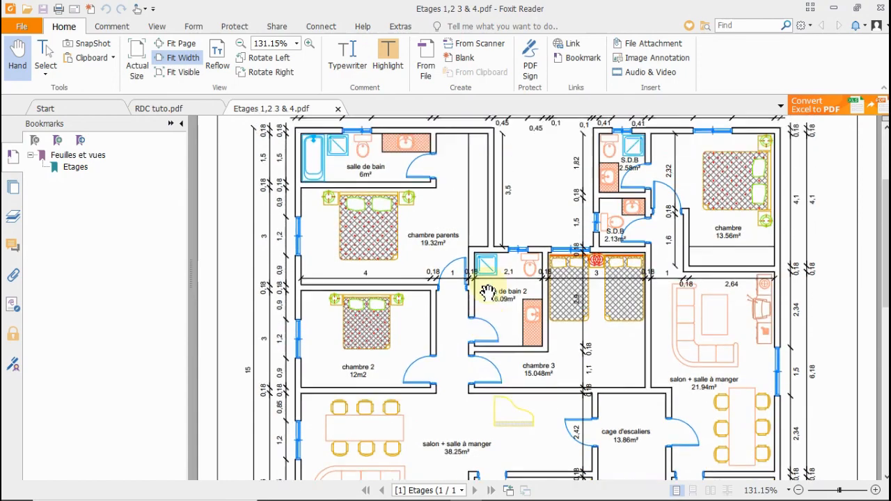
pyautogui.scroll(-3, 489, 286)
pyautogui.scroll(-3, 487, 282)
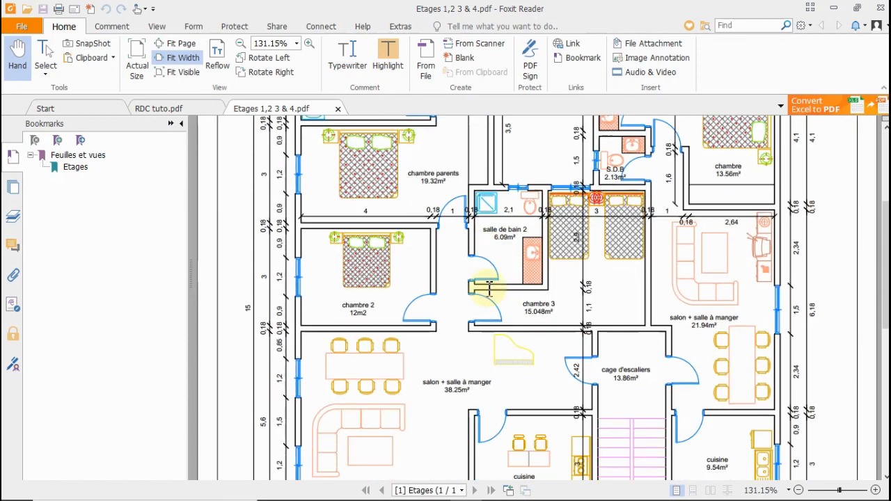
pyautogui.scroll(4, 490, 281)
pyautogui.scroll(1, 498, 279)
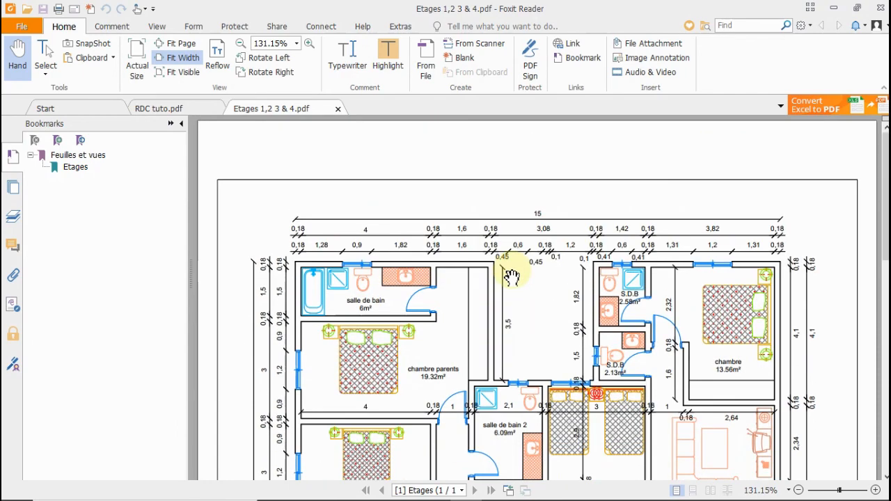
pyautogui.scroll(-4, 511, 277)
pyautogui.scroll(6, 511, 275)
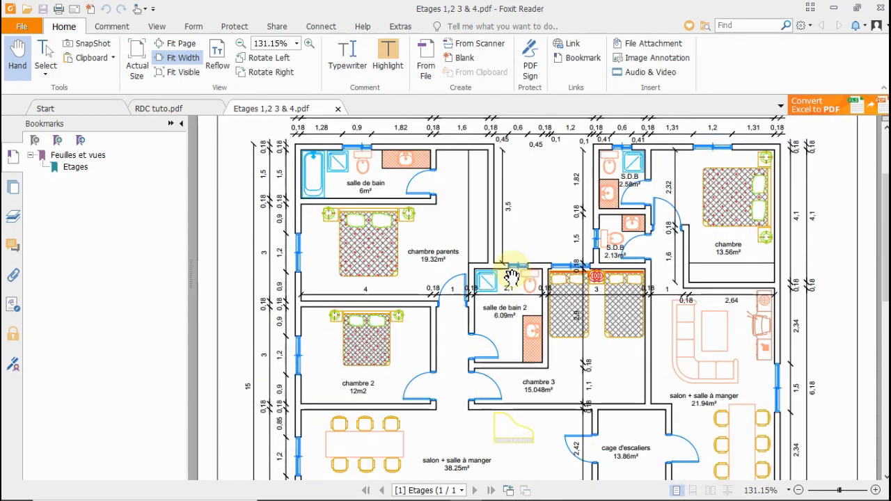
pyautogui.scroll(-3, 512, 276)
pyautogui.scroll(1, 512, 277)
pyautogui.scroll(-5, 513, 276)
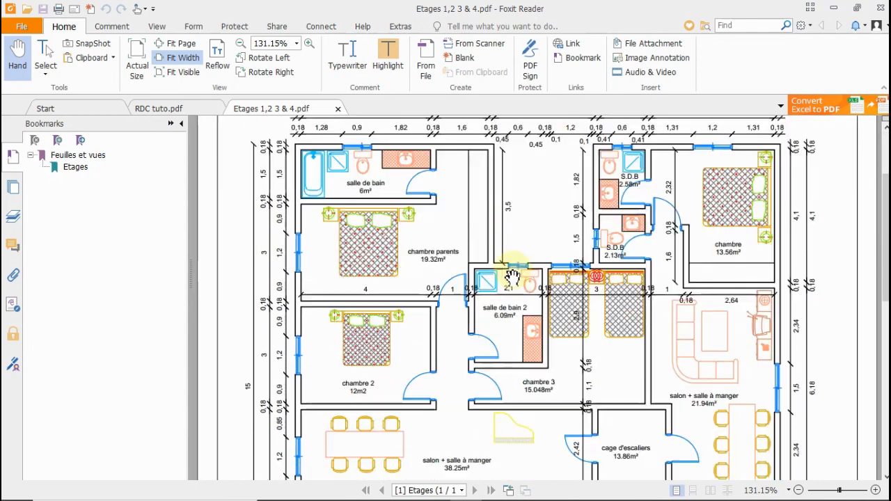
pyautogui.scroll(4, 512, 276)
pyautogui.scroll(-1, 512, 276)
pyautogui.scroll(-4, 512, 276)
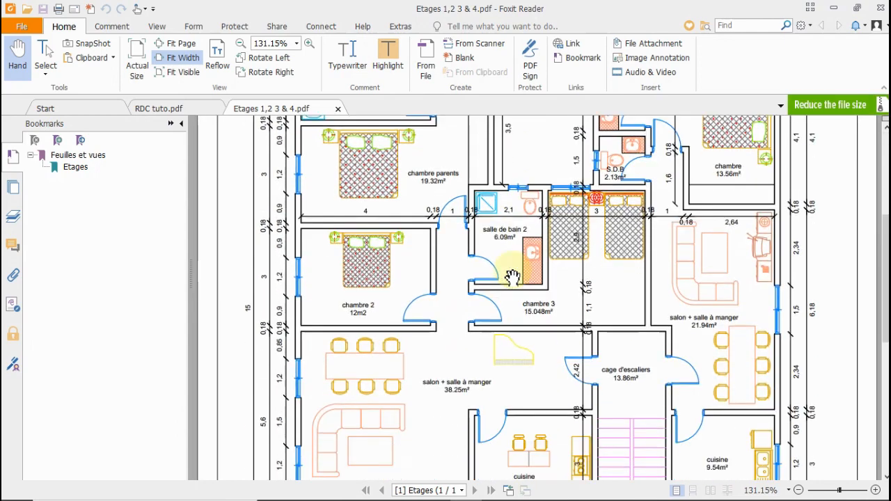
pyautogui.moveTo(487, 480)
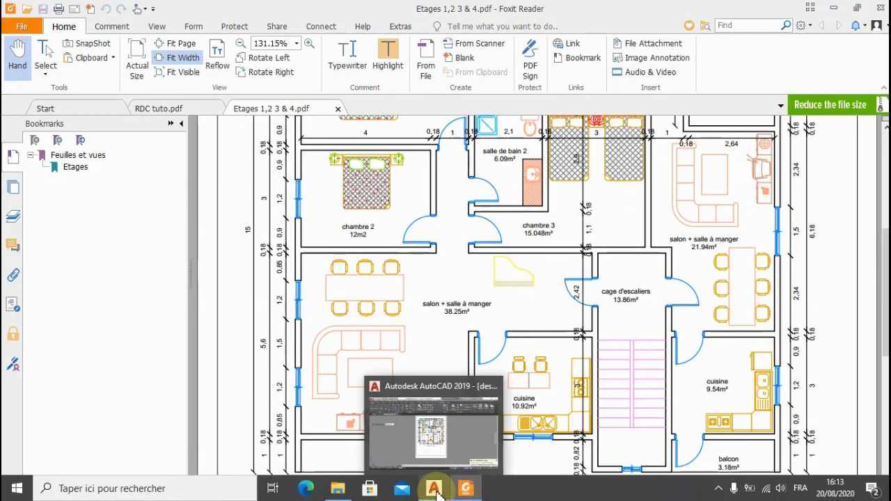